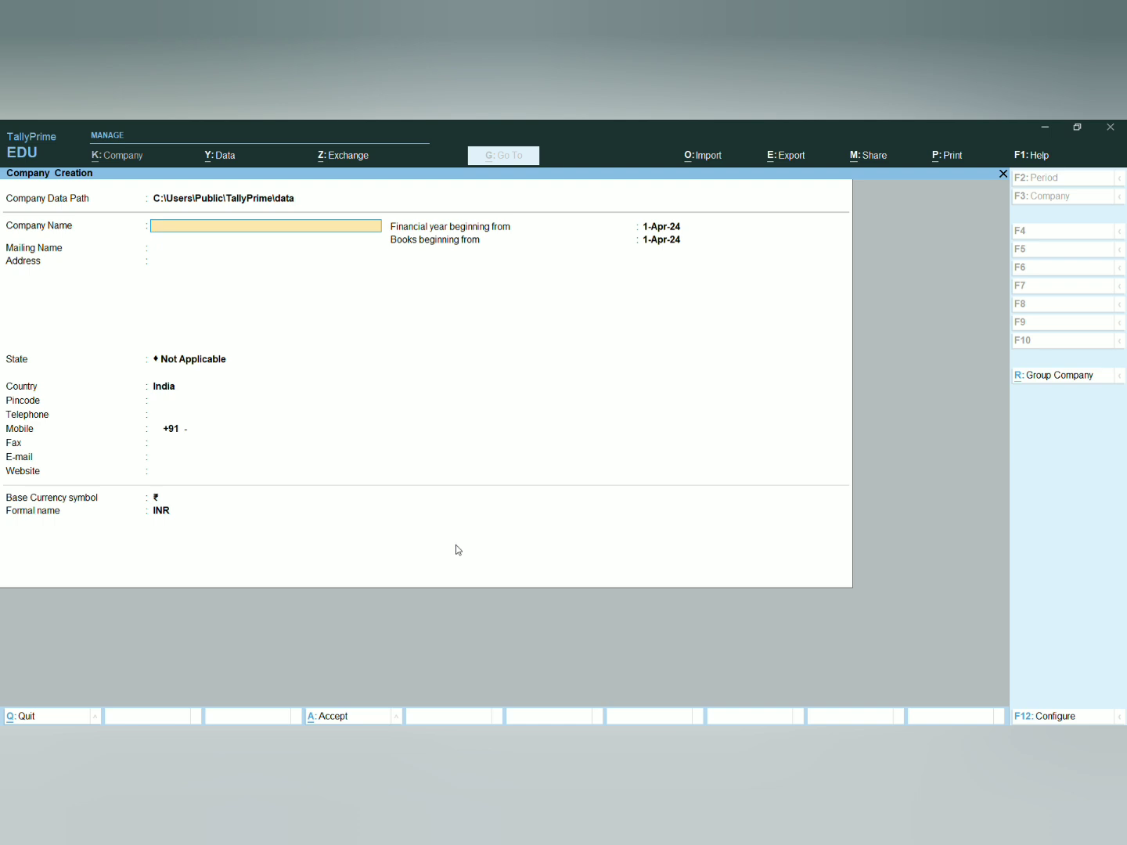
Enter Purchase Order Processing as the new company's name and mailing name
{"action": "type", "text": "Purchase Order Processing"}
{"action": "key", "text": "Return"}
{"action": "key", "text": "Return"}
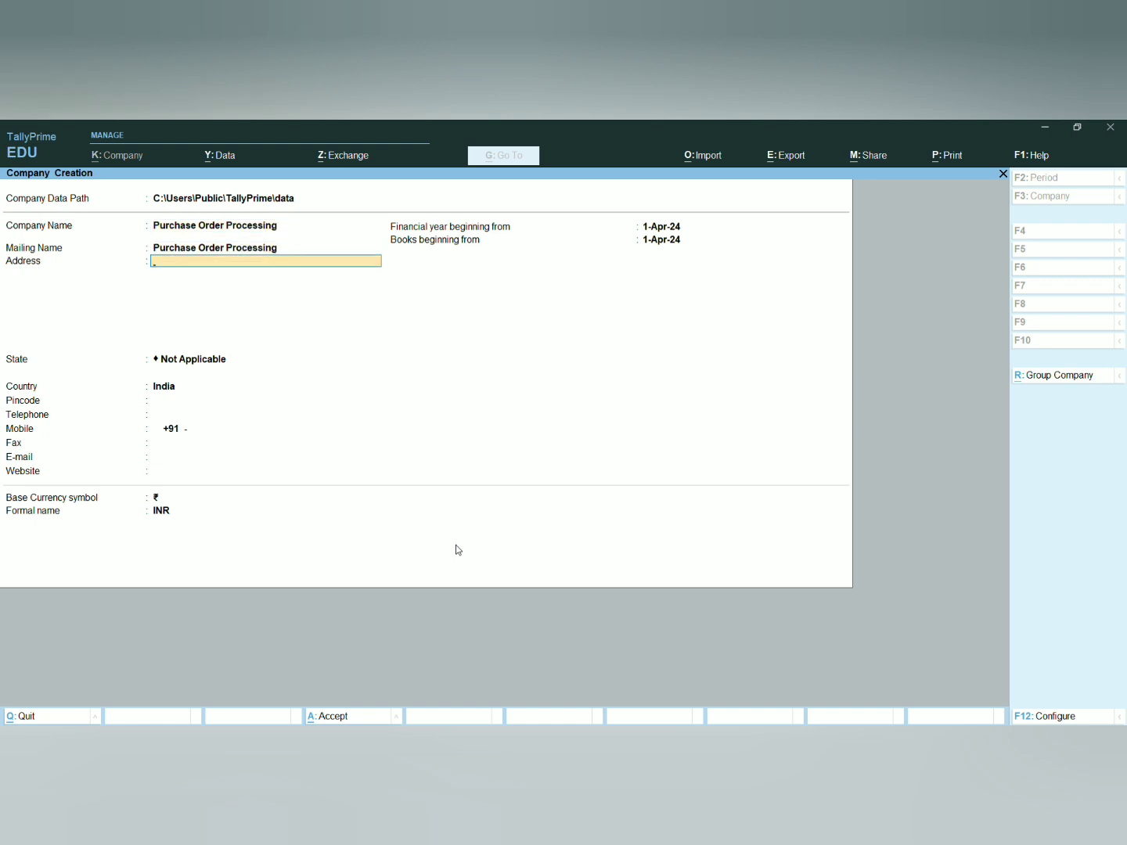
Enter the company's address and set its state to Uttar Pradesh
{"action": "type", "text": "Bast"}
{"action": "key", "text": "Return"}
{"action": "key", "text": "Return"}
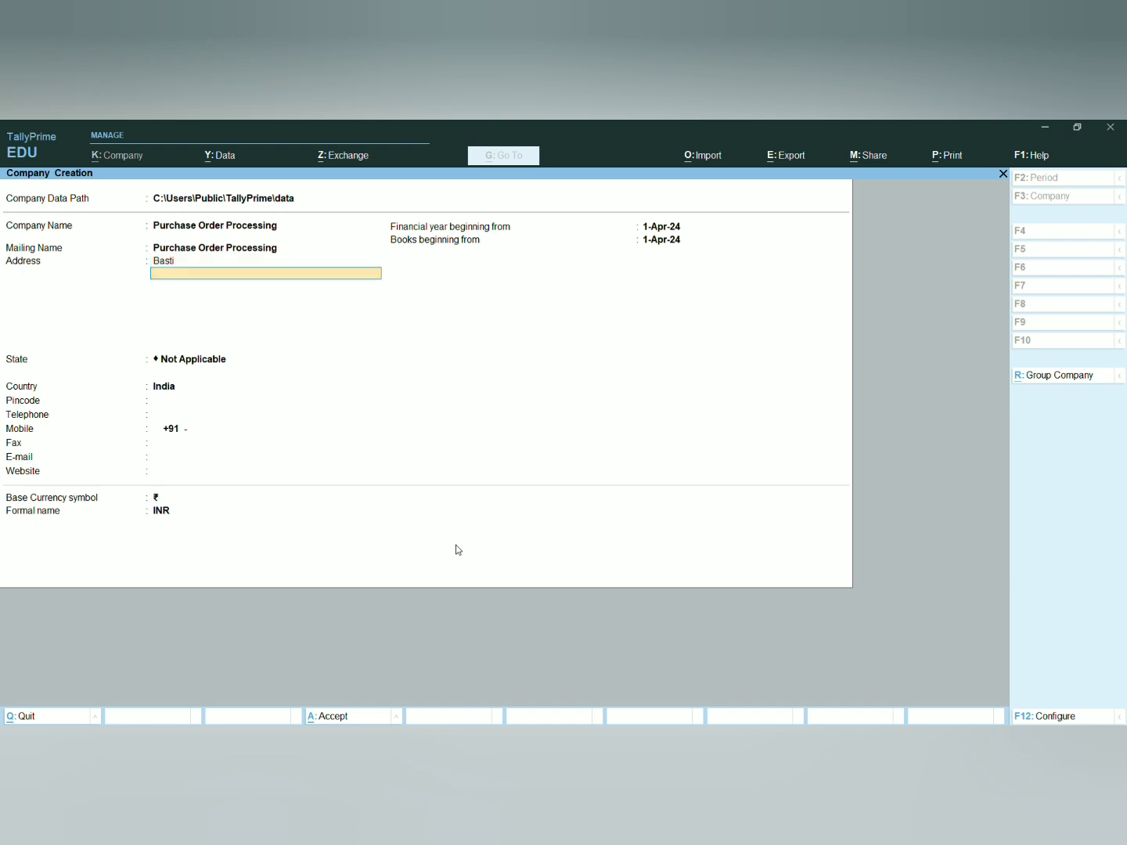
{"action": "type", "text": "U"}
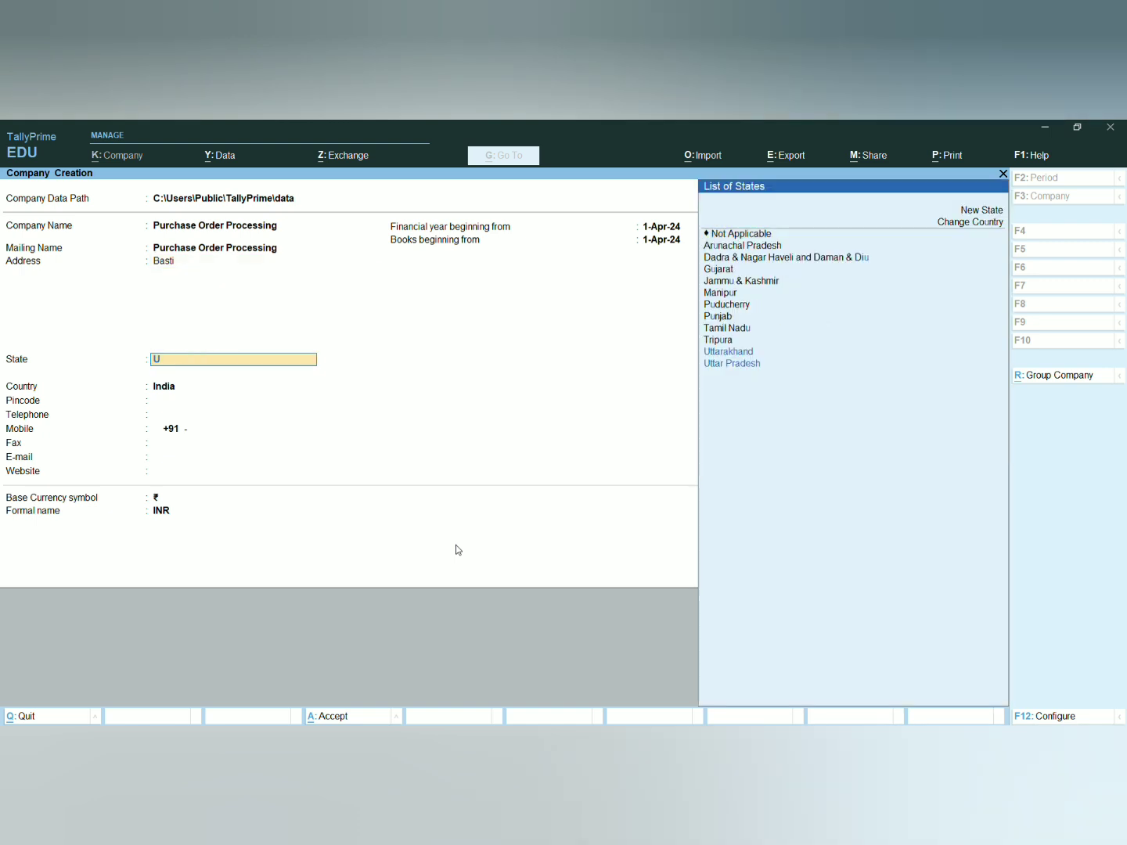
{"action": "key", "text": "Down"}
{"action": "key", "text": "Down"}
{"action": "key", "text": "Return"}
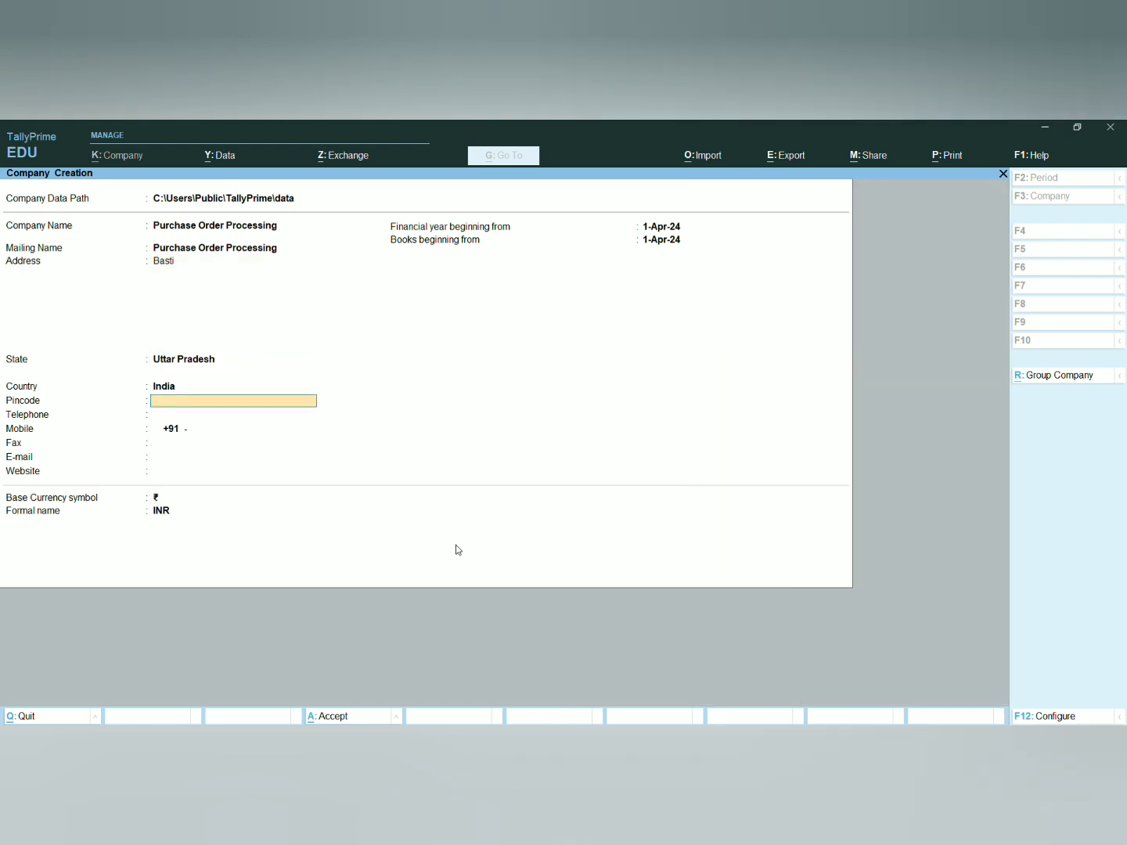
Leave the contact fields blank, keep ₹ and INR as the base currency, and create the company
{"action": "key", "text": "Return"}
{"action": "key", "text": "Return"}
{"action": "key", "text": "Return"}
{"action": "key", "text": "Return"}
{"action": "key", "text": "Return"}
{"action": "key", "text": "Return"}
{"action": "key", "text": "Return"}
{"action": "key", "text": "Return"}
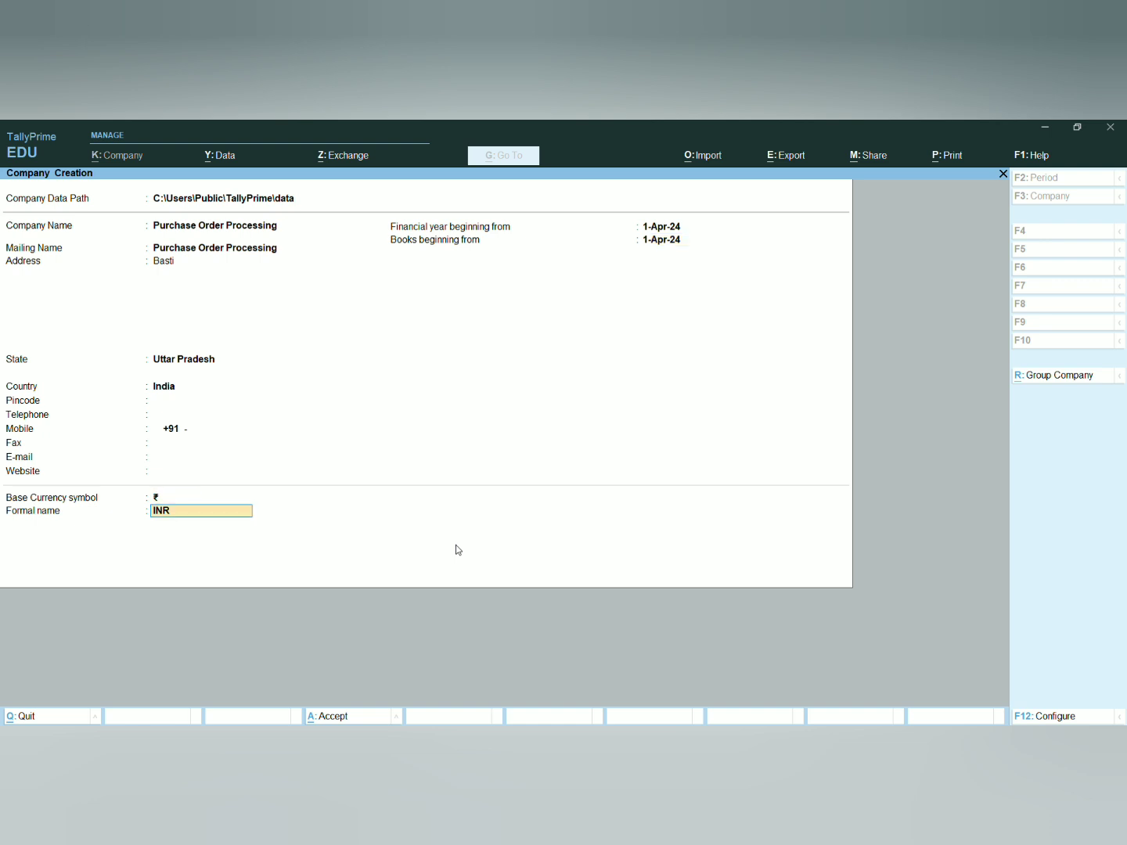
{"action": "key", "text": "Return"}
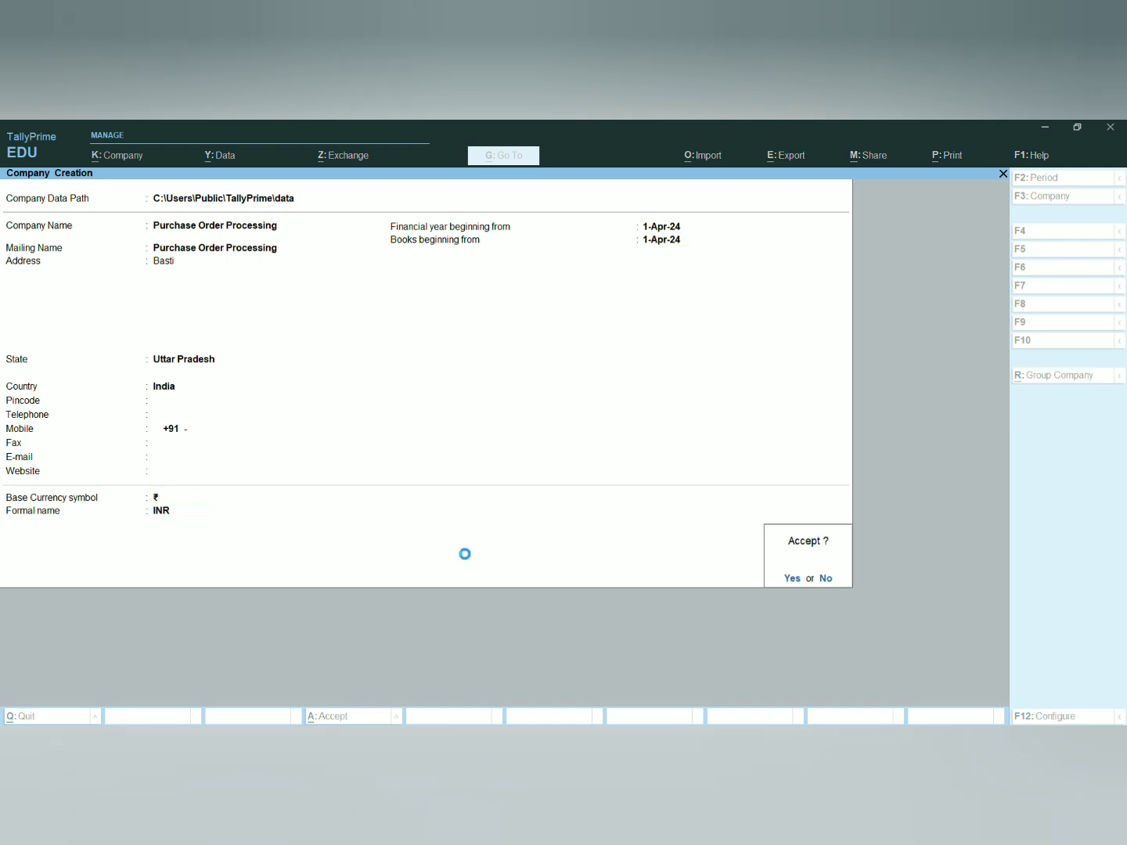
{"action": "key", "text": "Return"}
Keep the default accounting and inventory features for the new company
{"action": "key", "text": "Return"}
{"action": "key", "text": "Return"}
{"action": "key", "text": "Return"}
{"action": "key", "text": "Return"}
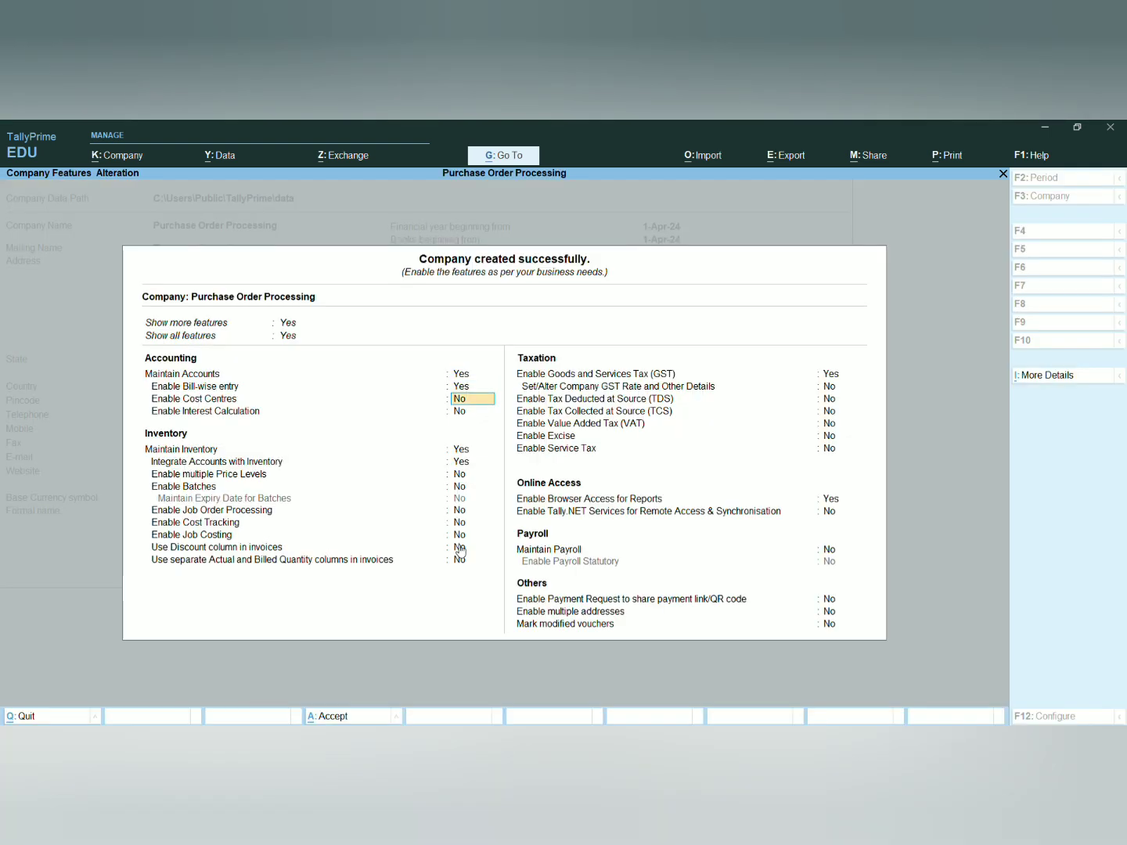
{"action": "key", "text": "Return"}
{"action": "key", "text": "Return"}
{"action": "key", "text": "Return"}
{"action": "key", "text": "Return"}
{"action": "key", "text": "Return"}
{"action": "key", "text": "Return"}
{"action": "key", "text": "Return"}
{"action": "key", "text": "Return"}
{"action": "key", "text": "Return"}
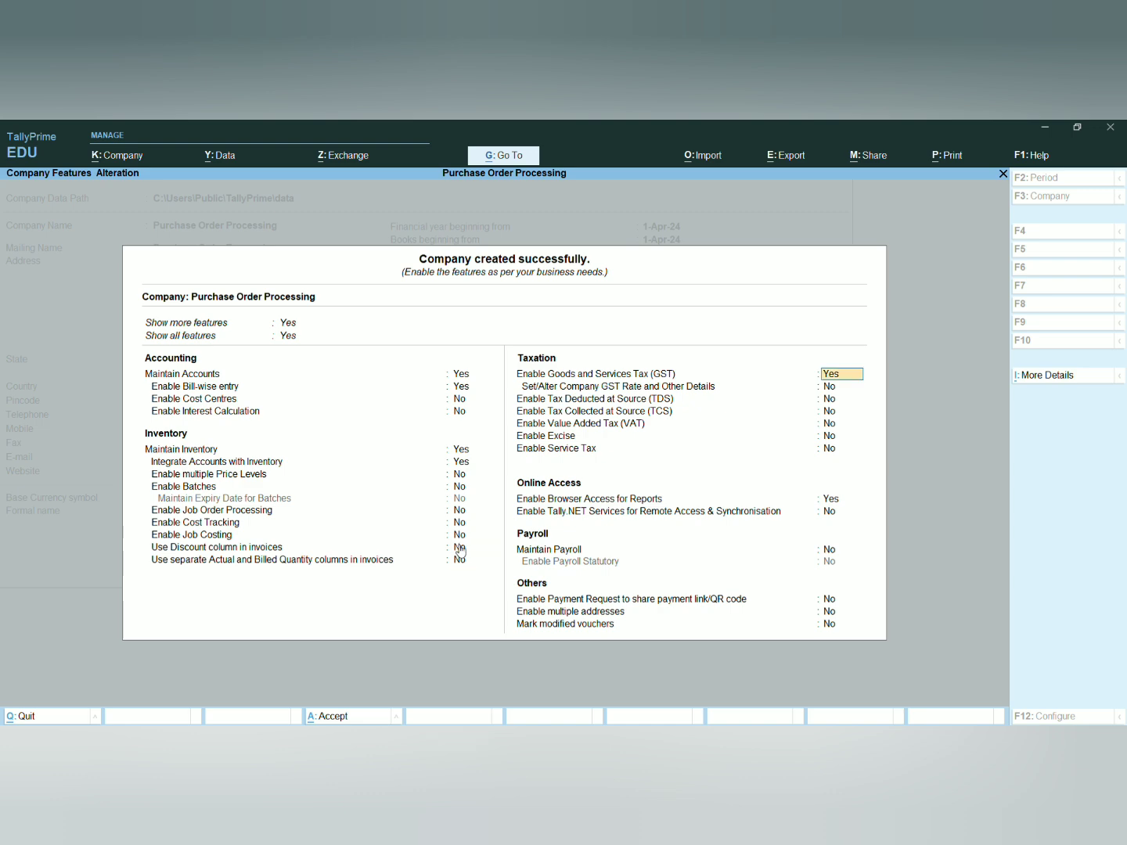
Enable GST with a Regular Uttar Pradesh registration, monthly GSTR-1, and e-Way Bill applicable from 1-Apr-24 including intrastate
{"action": "key", "text": "Return"}
{"action": "key", "text": "Return"}
{"action": "key", "text": "Return"}
{"action": "key", "text": "Return"}
{"action": "key", "text": "Return"}
{"action": "key", "text": "Return"}
{"action": "key", "text": "Return"}
{"action": "key", "text": "Return"}
{"action": "key", "text": "Return"}
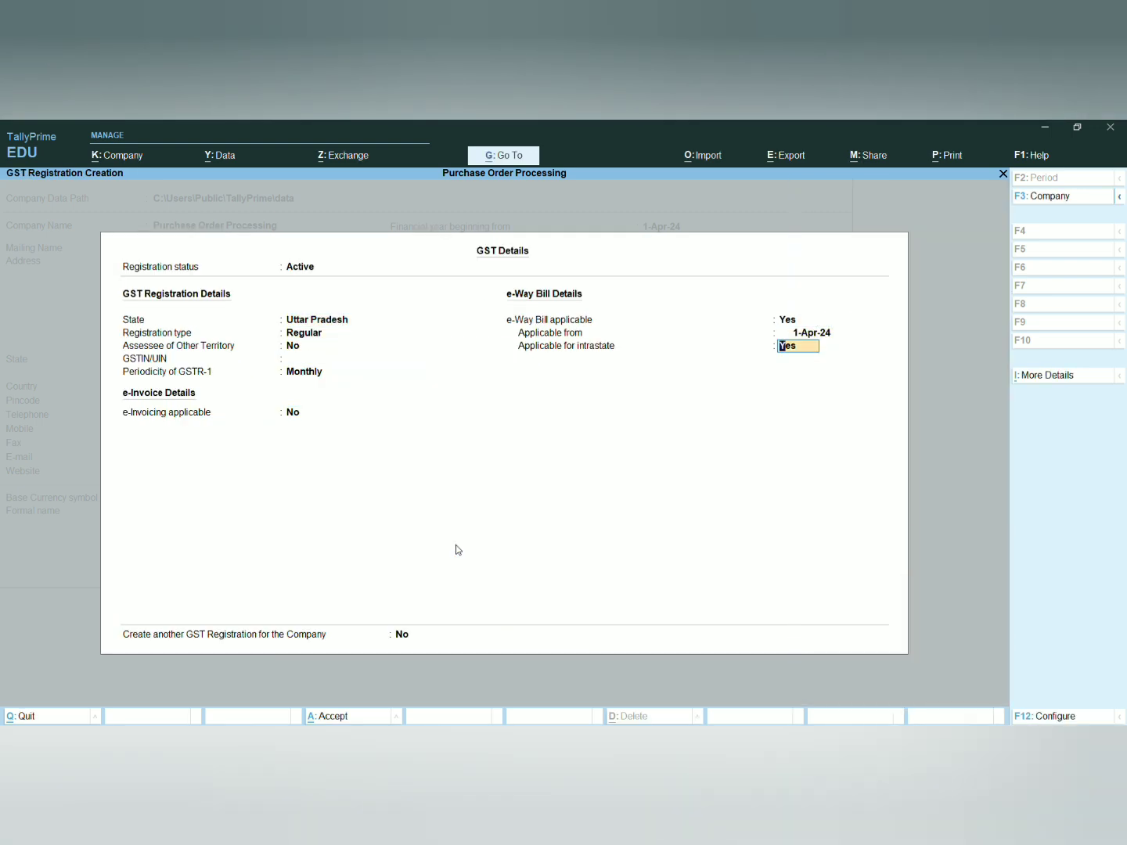
{"action": "key", "text": "Return"}
{"action": "key", "text": "Return"}
{"action": "key", "text": "Return"}
Keep the remaining taxation, online access, payroll and other features at their defaults and save the company features
{"action": "key", "text": "Return"}
{"action": "key", "text": "Return"}
{"action": "key", "text": "Return"}
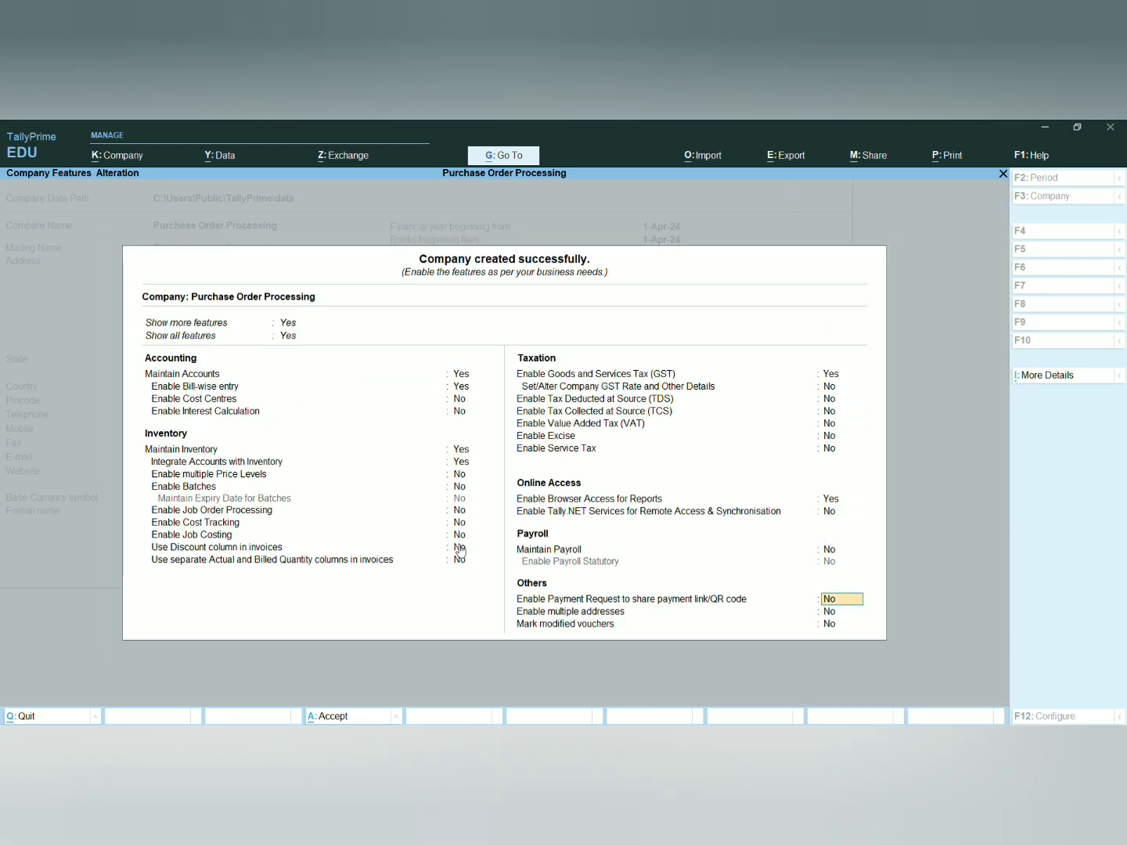
{"action": "key", "text": "Return"}
{"action": "key", "text": "Return"}
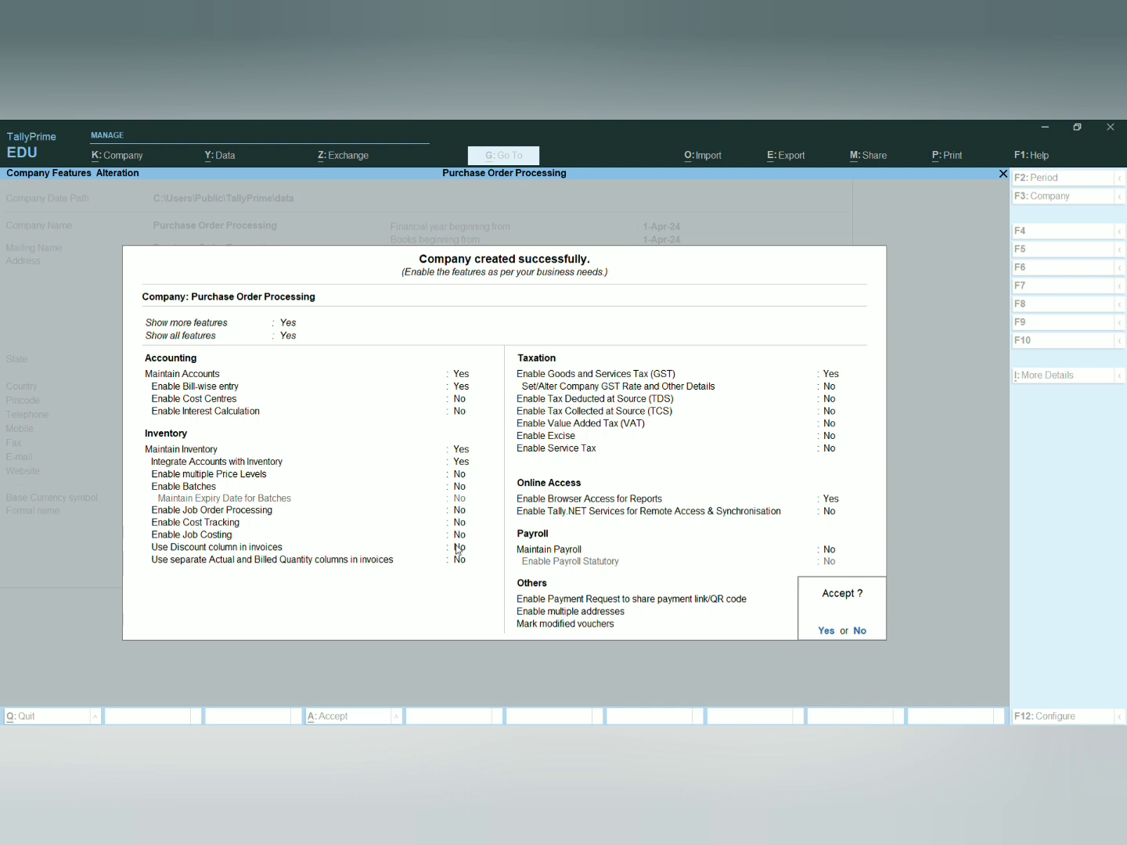
{"action": "key", "text": "Return"}
Start a new ledger named Goods Purchase A/c and place it under Purchase Accounts
{"action": "key", "text": "Return"}
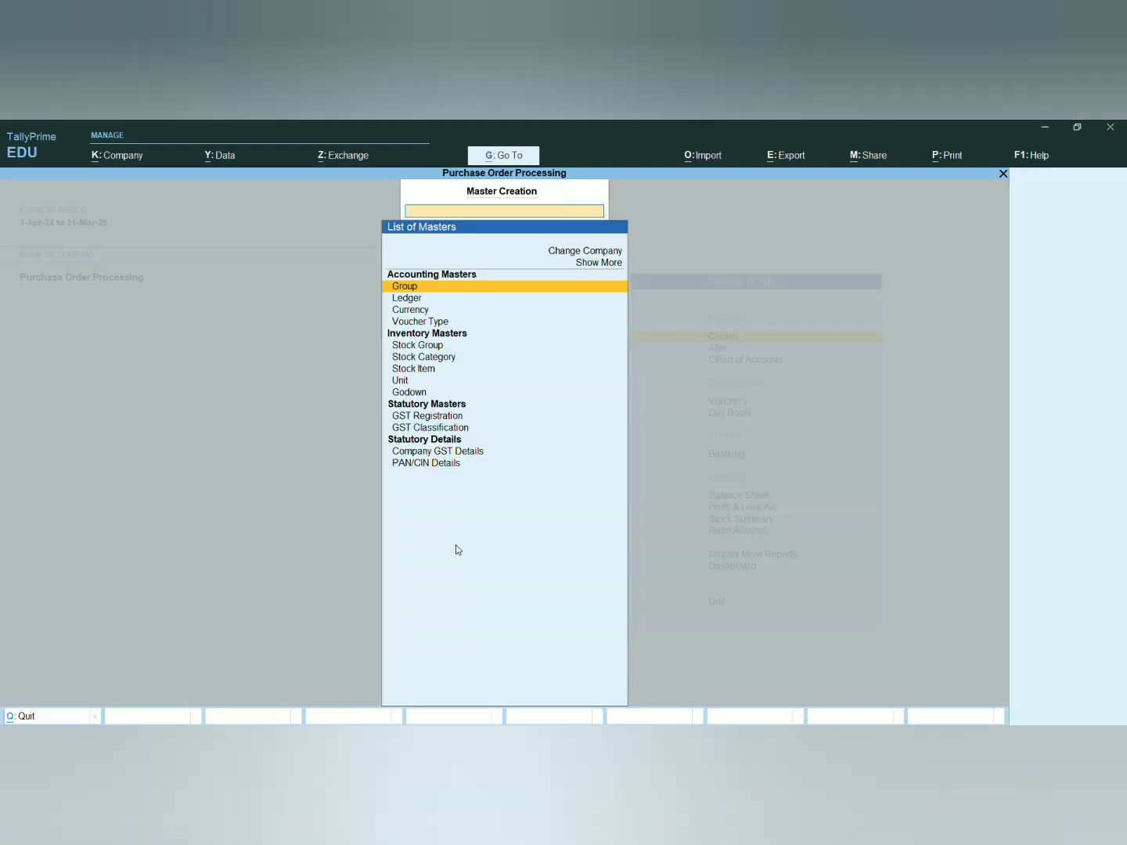
{"action": "key", "text": "Down"}
{"action": "key", "text": "Return"}
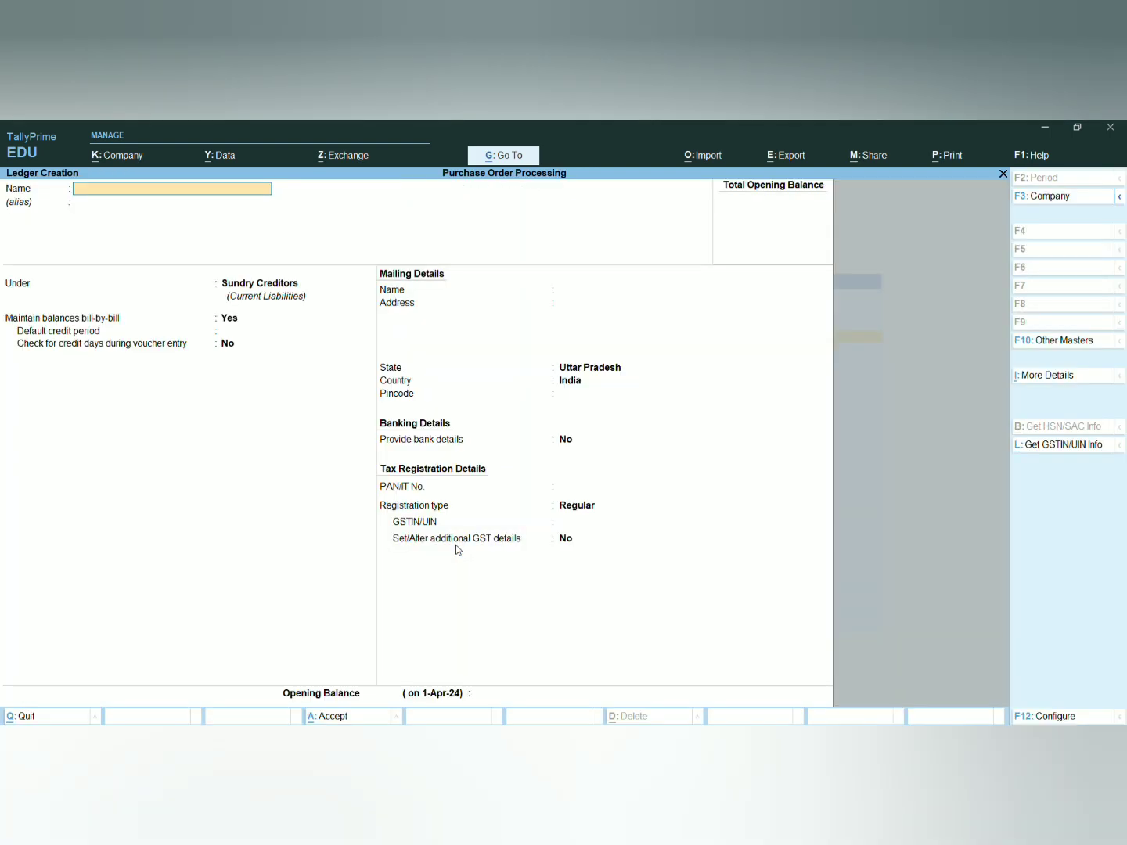
{"action": "type", "text": "GoodssPurchase A/c"}
{"action": "key", "text": "Return"}
{"action": "key", "text": "Return"}
{"action": "type", "text": "P"}
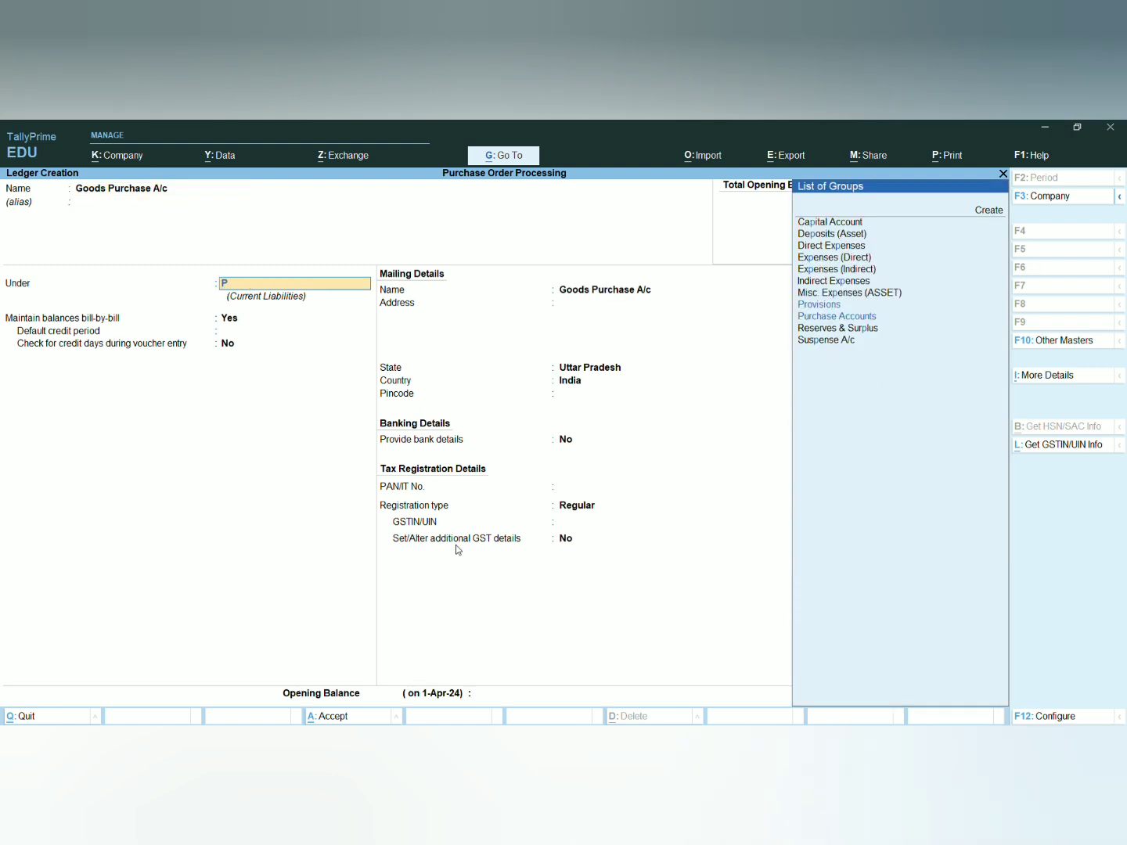
{"action": "key", "text": "Down"}
{"action": "key", "text": "Return"}
Keep the purchase ledger's remaining details at their defaults, leave the opening balance blank, and save it
{"action": "key", "text": "Return"}
{"action": "key", "text": "Return"}
{"action": "key", "text": "Return"}
{"action": "key", "text": "Return"}
{"action": "key", "text": "Return"}
{"action": "key", "text": "Return"}
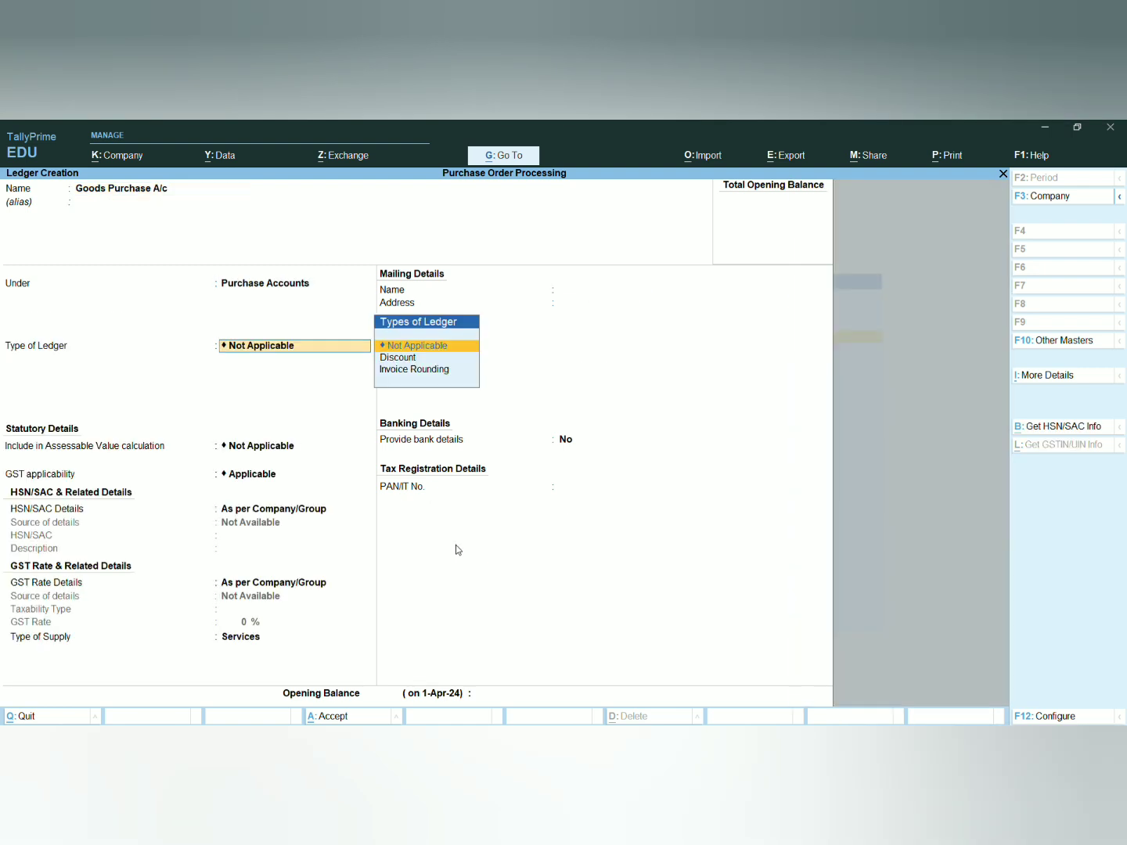
{"action": "key", "text": "Return"}
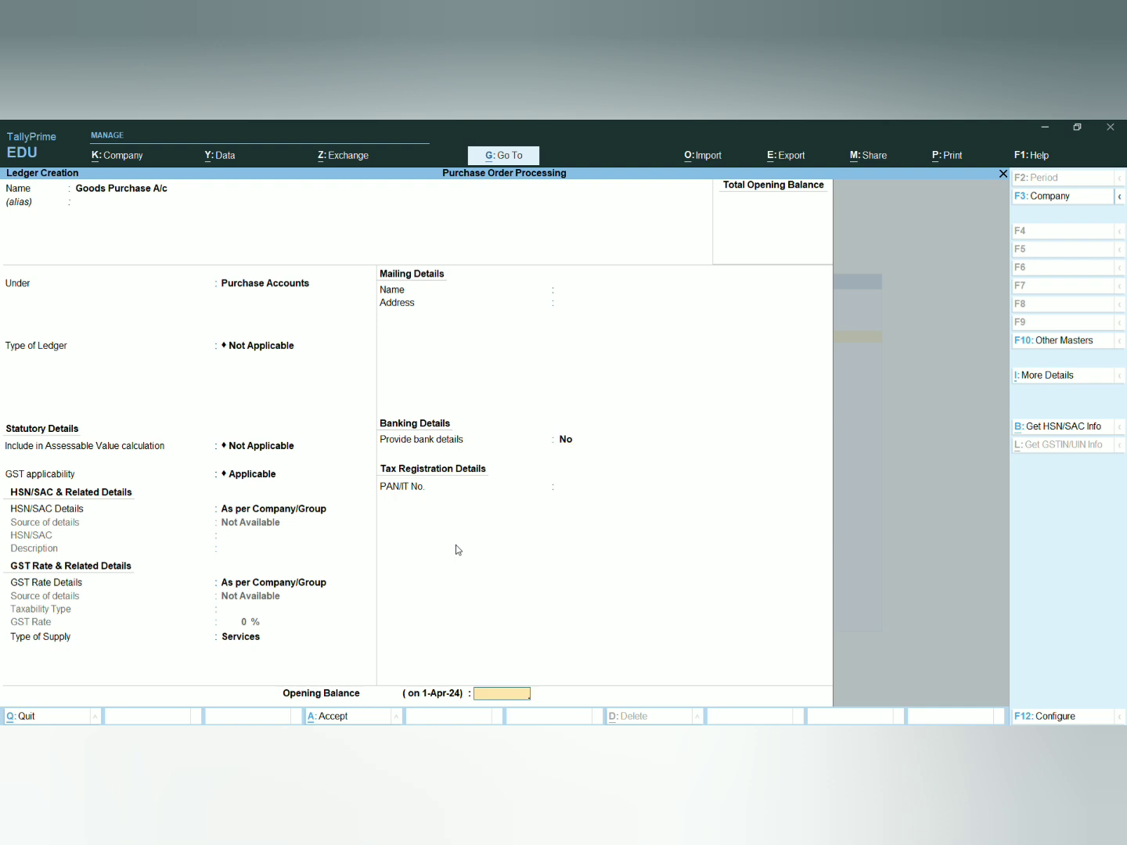
{"action": "key", "text": "Return"}
{"action": "key", "text": "Return"}
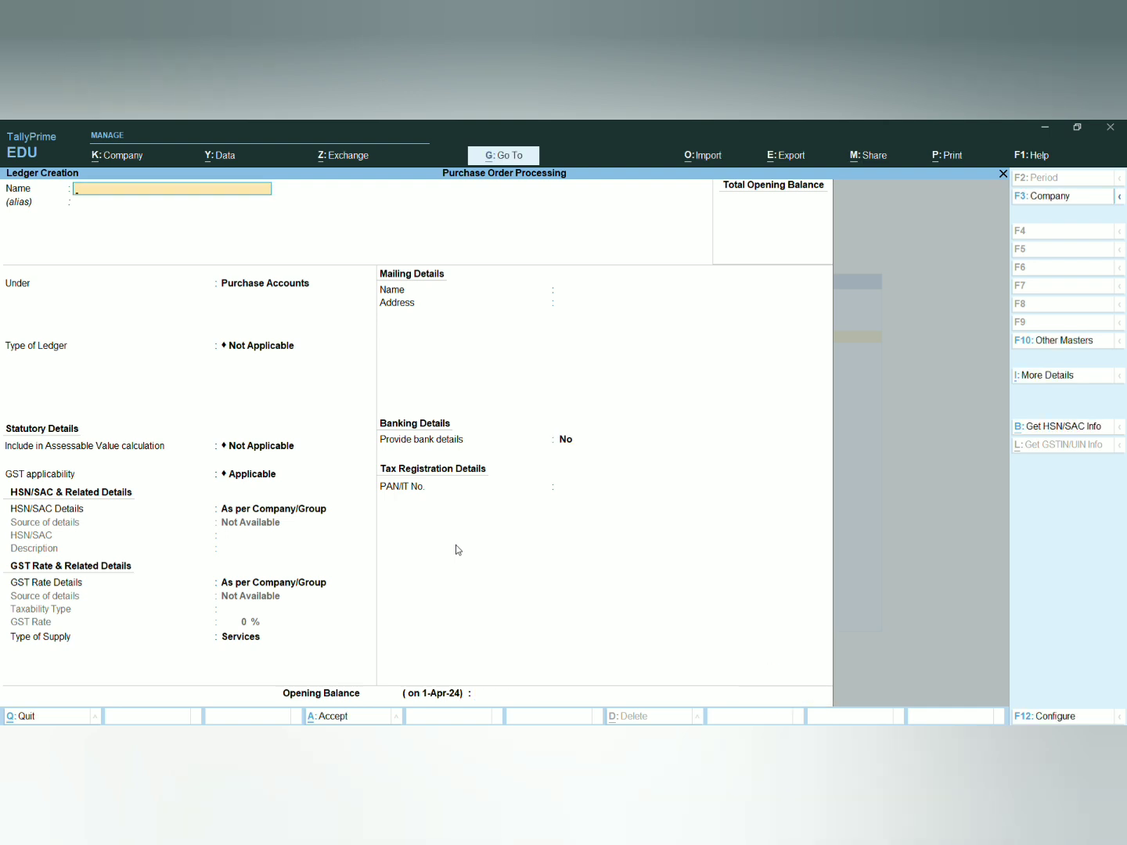
Enter the supplier's name for a new ledger and place it under Sundry Creditors
{"action": "type", "text": "Mr. Ajay Sing"}
{"action": "key", "text": "Return"}
{"action": "key", "text": "Return"}
{"action": "type", "text": "S"}
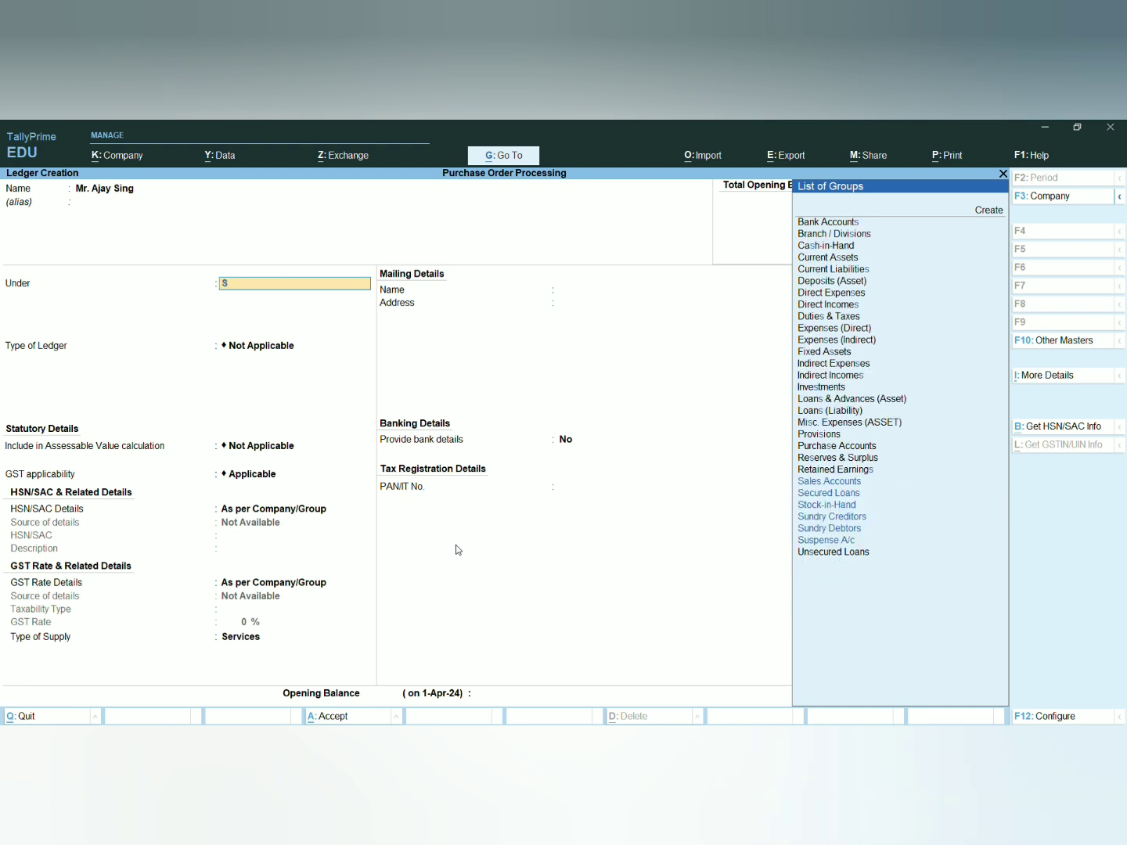
{"action": "key", "text": "Down"}
{"action": "key", "text": "Down"}
{"action": "key", "text": "Down"}
{"action": "key", "text": "Down"}
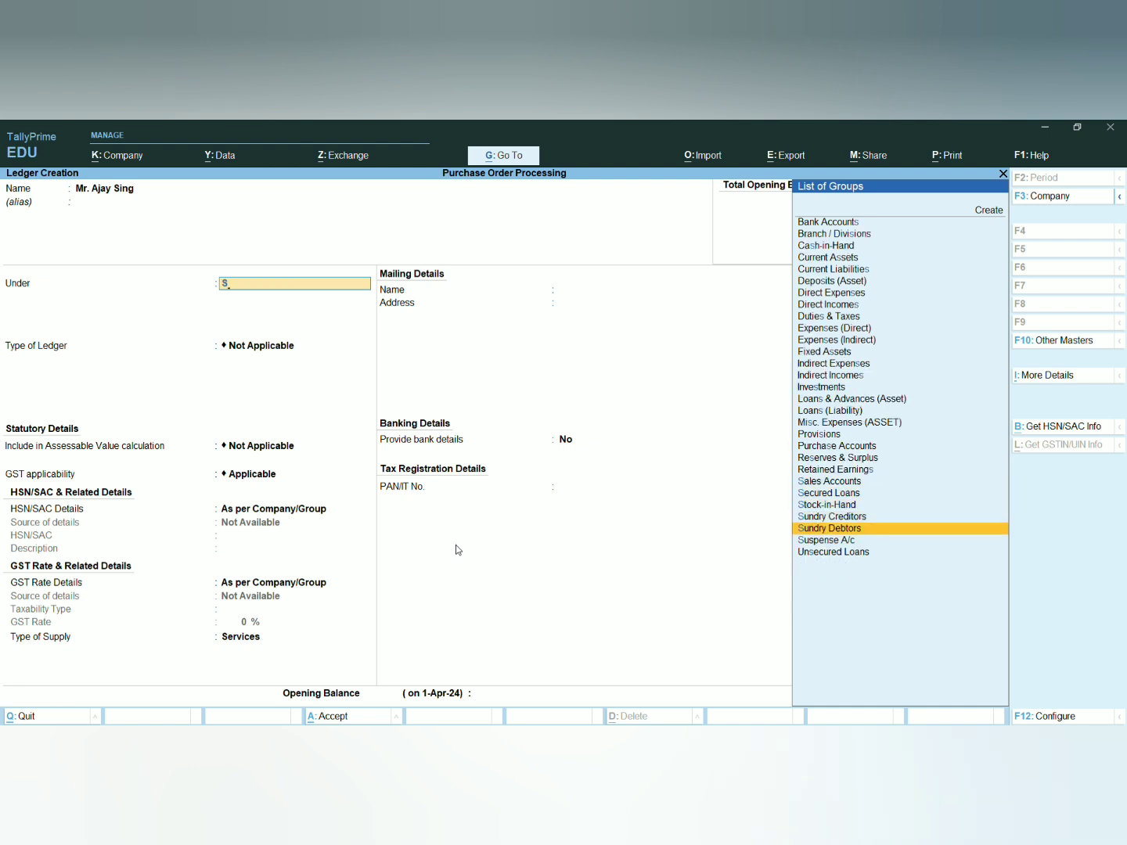
{"action": "key", "text": "Up"}
{"action": "key", "text": "Return"}
Keep the supplier ledger's default bill-by-bill, mailing and tax details, save it, and leave ledger creation
{"action": "key", "text": "Return"}
{"action": "key", "text": "Return"}
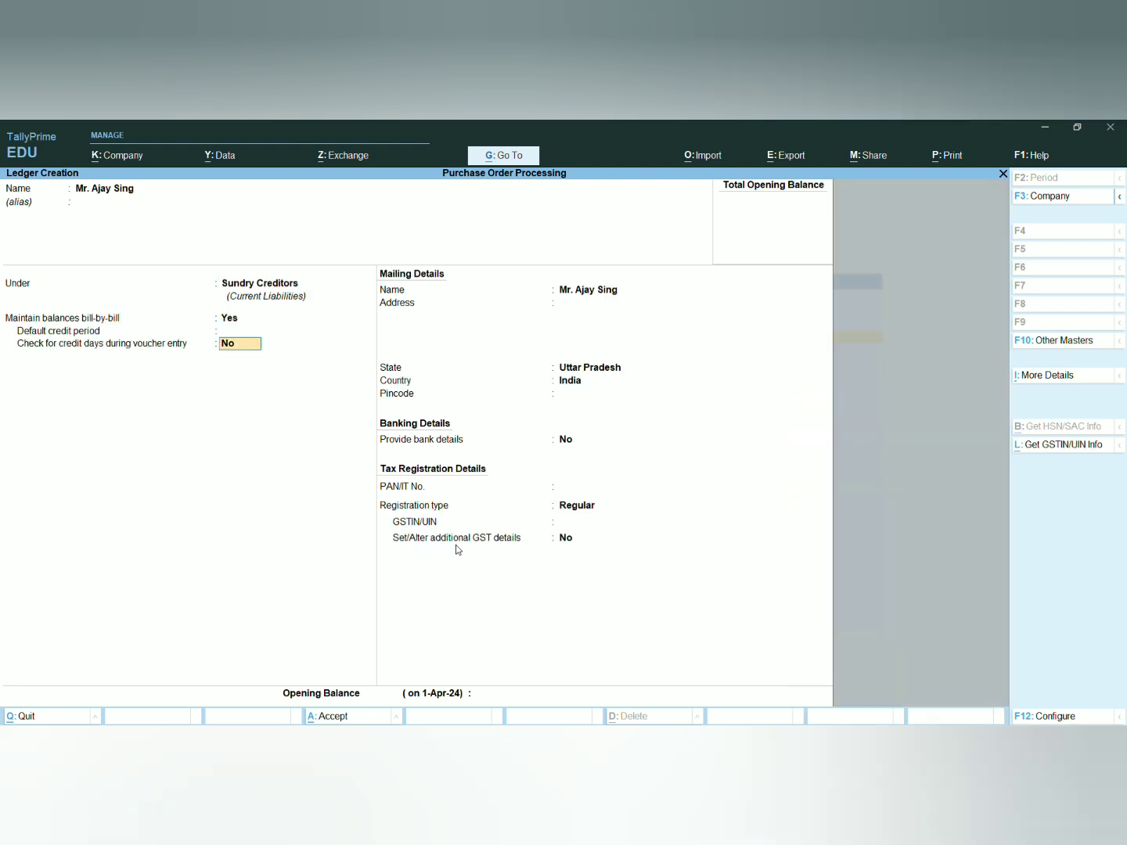
{"action": "key", "text": "Return"}
{"action": "key", "text": "Return"}
{"action": "key", "text": "Return"}
{"action": "key", "text": "Return"}
{"action": "key", "text": "Return"}
{"action": "key", "text": "Return"}
{"action": "key", "text": "Return"}
{"action": "key", "text": "Return"}
{"action": "key", "text": "Return"}
{"action": "key", "text": "Return"}
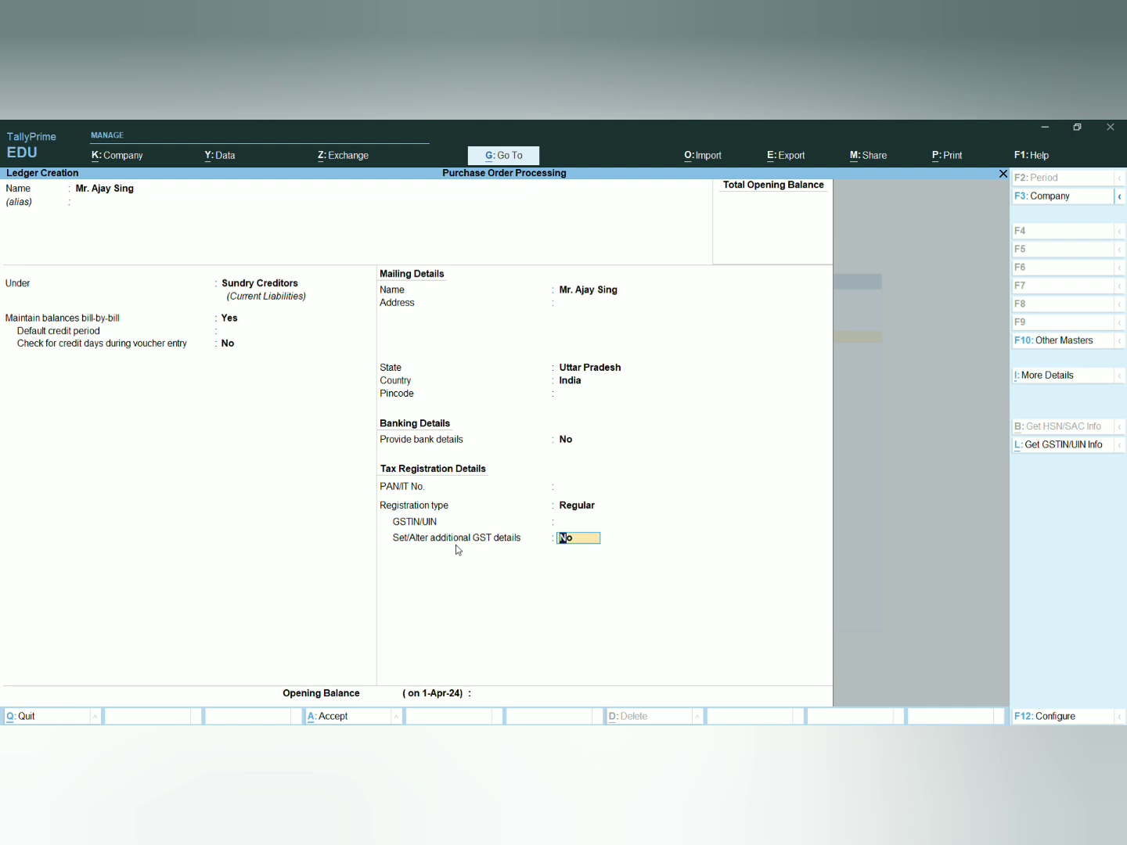
{"action": "key", "text": "Return"}
{"action": "key", "text": "Return"}
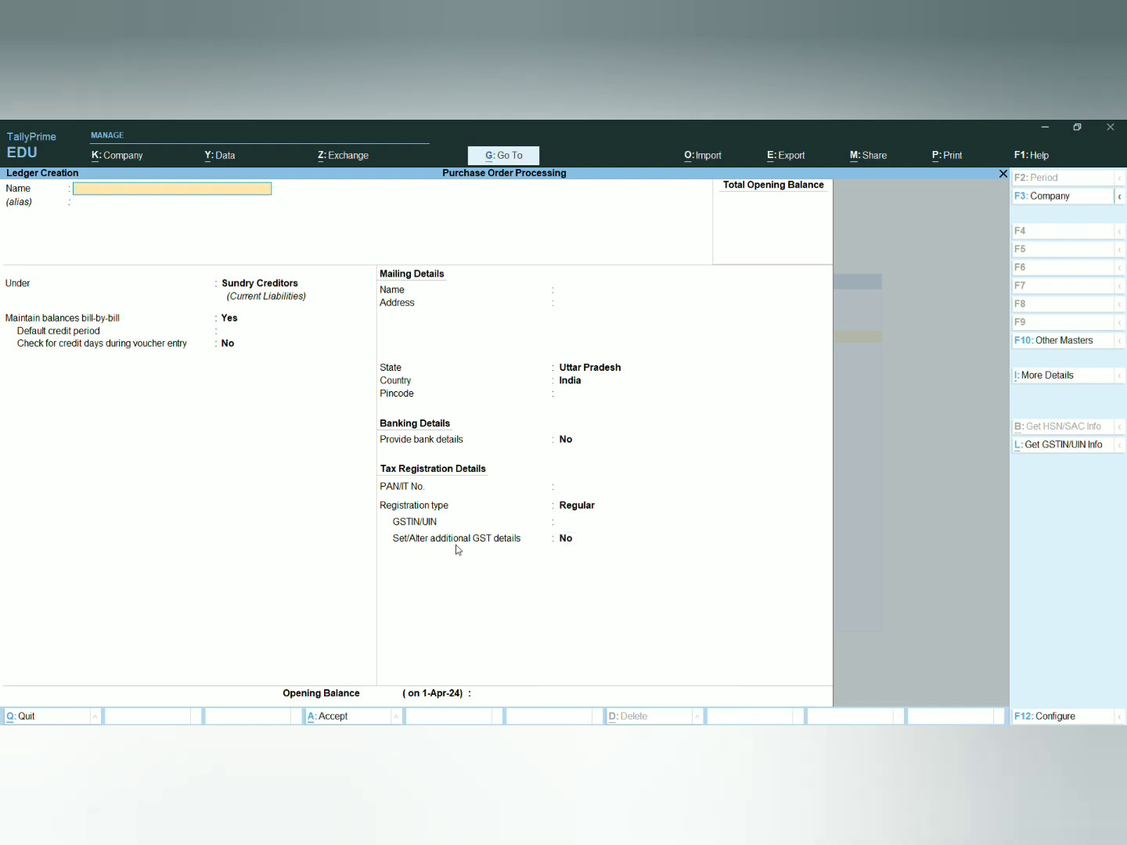
{"action": "key", "text": "Escape"}
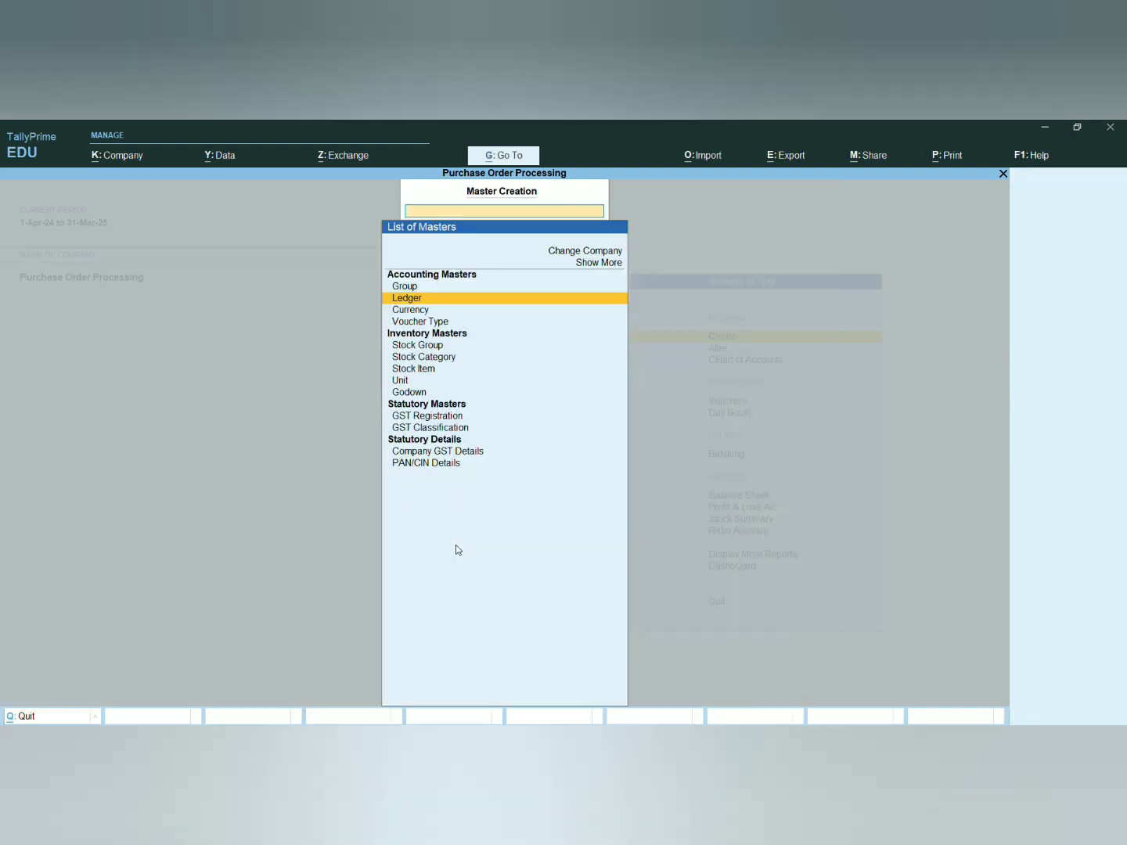
Start a new simple unit of measure with the symbol pc and the formal name Pice
{"action": "key", "text": "Down"}
{"action": "key", "text": "Down"}
{"action": "key", "text": "Down"}
{"action": "key", "text": "Down"}
{"action": "key", "text": "Down"}
{"action": "key", "text": "Down"}
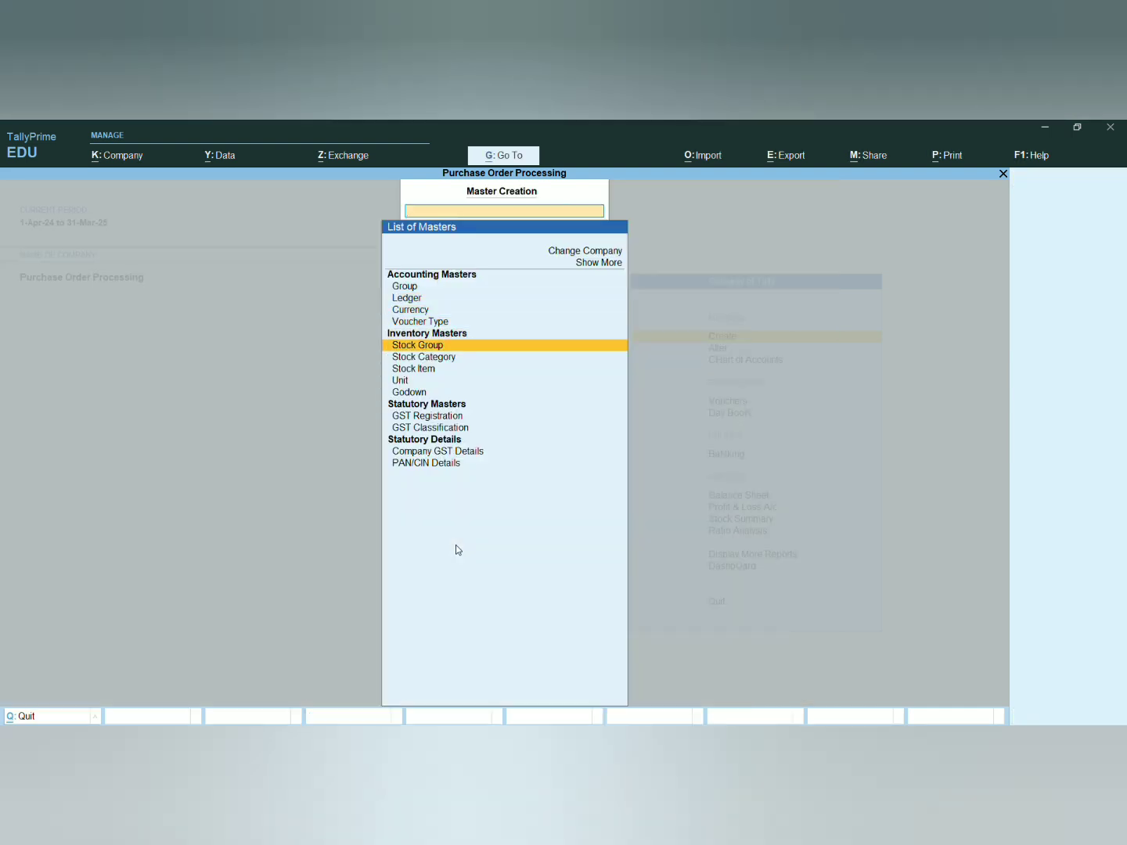
{"action": "key", "text": "Return"}
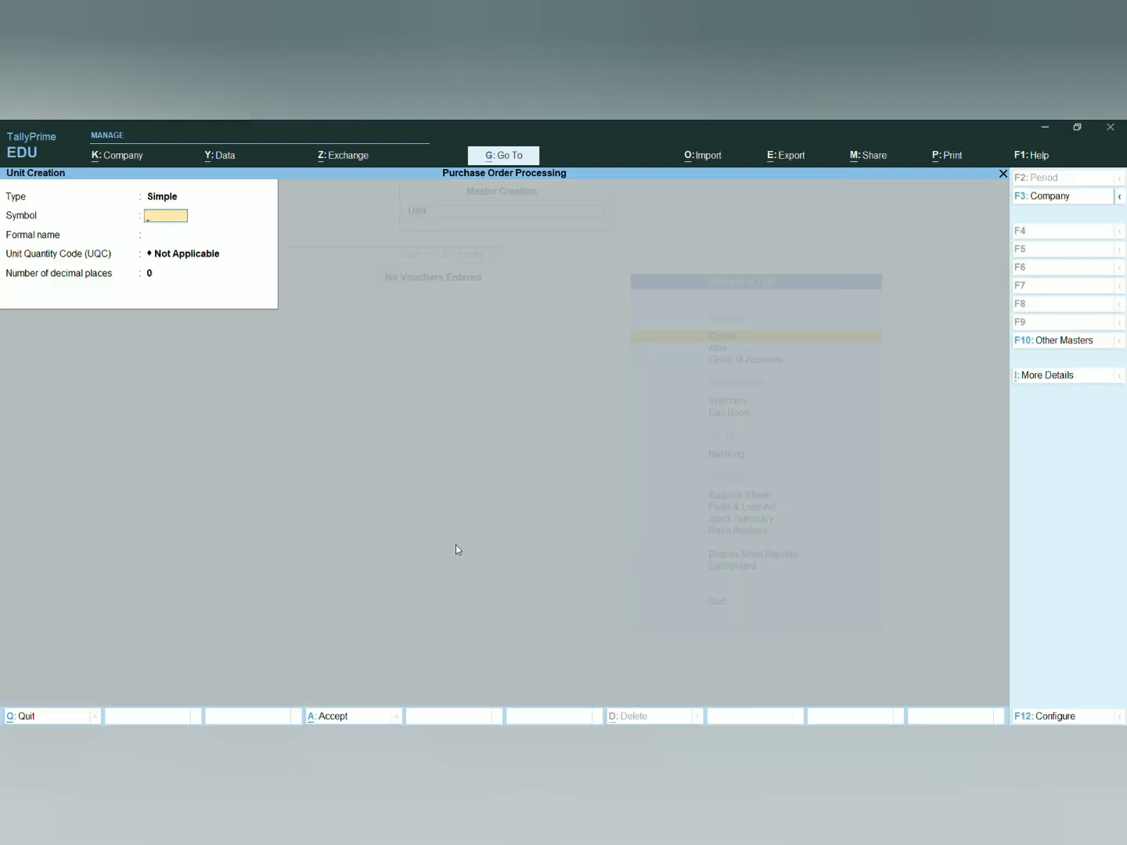
{"action": "type", "text": "pc"}
{"action": "key", "text": "Return"}
{"action": "type", "text": "Pice"}
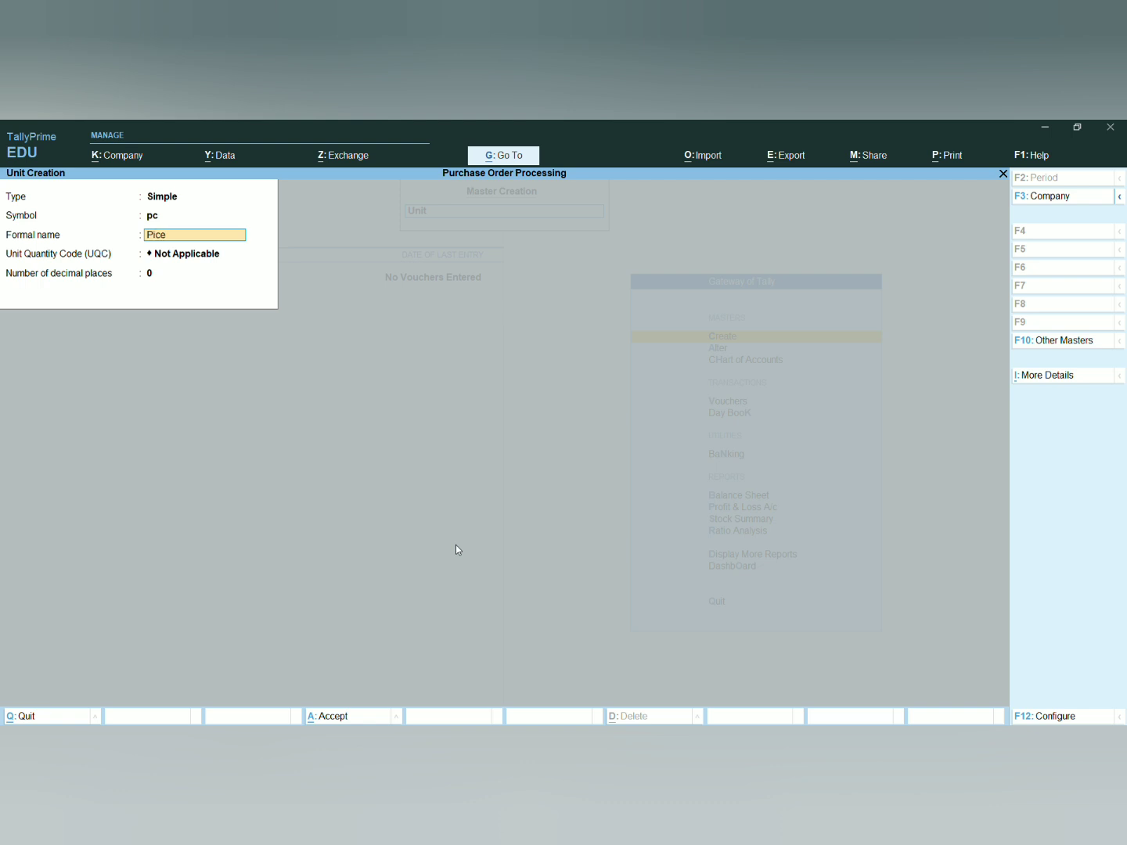
{"action": "key", "text": "Return"}
{"action": "key", "text": "Return"}
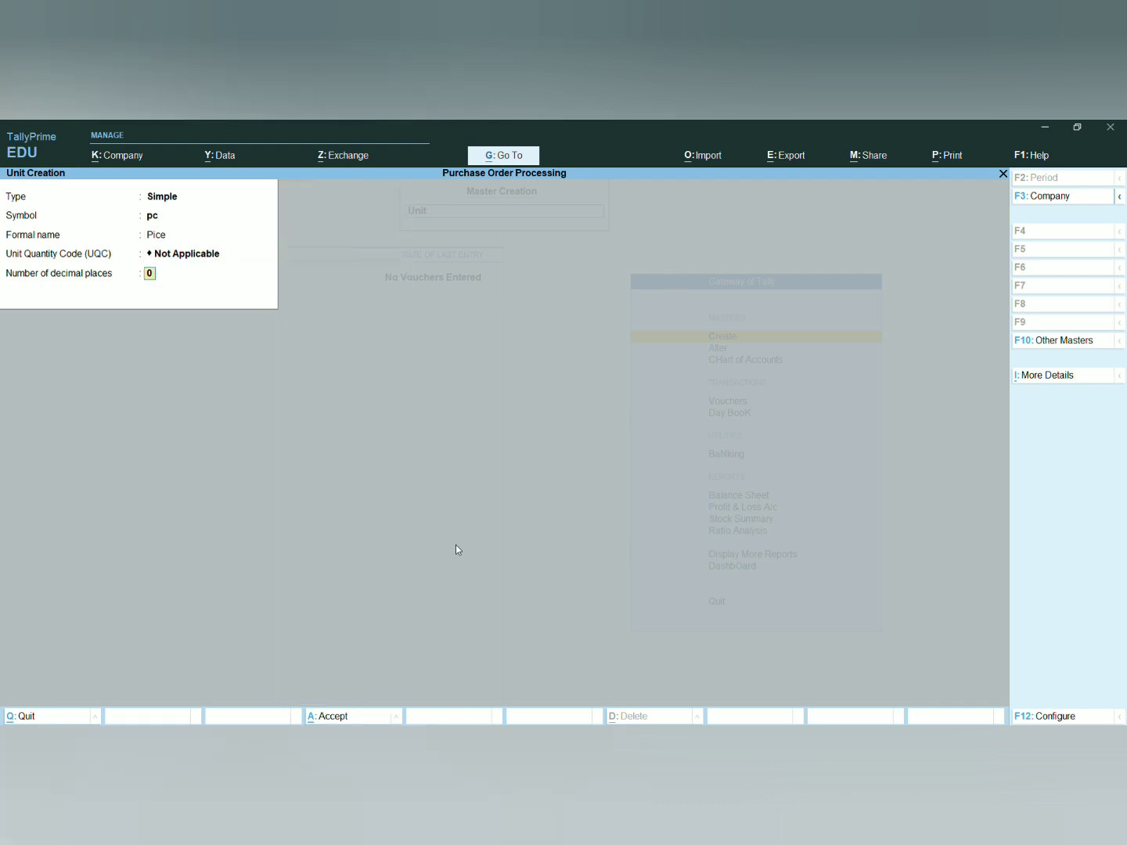
Set the unit's quantity code to PCS-PIECES with 0 decimal places, save it, and leave unit creation
{"action": "key", "text": "BackSpace"}
{"action": "type", "text": "p"}
{"action": "key", "text": "Down"}
{"action": "key", "text": "Down"}
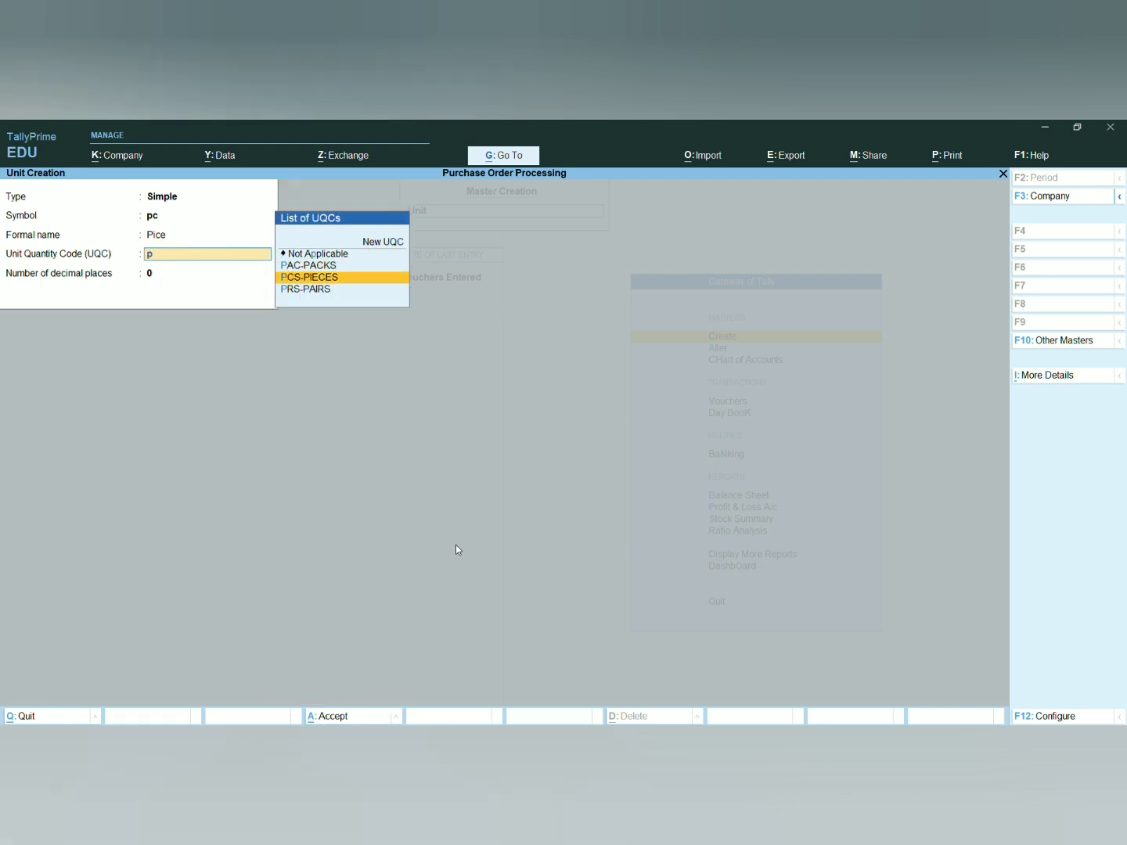
{"action": "key", "text": "Return"}
{"action": "key", "text": "Return"}
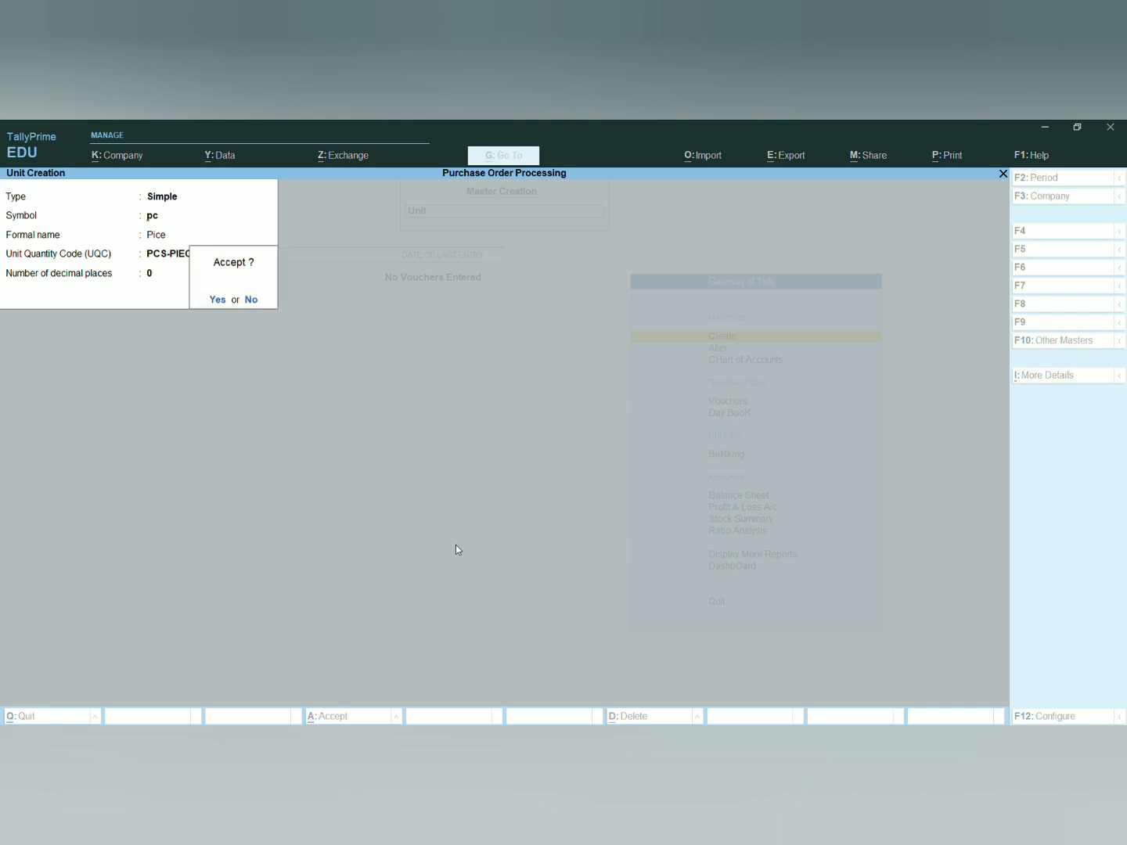
{"action": "key", "text": "Return"}
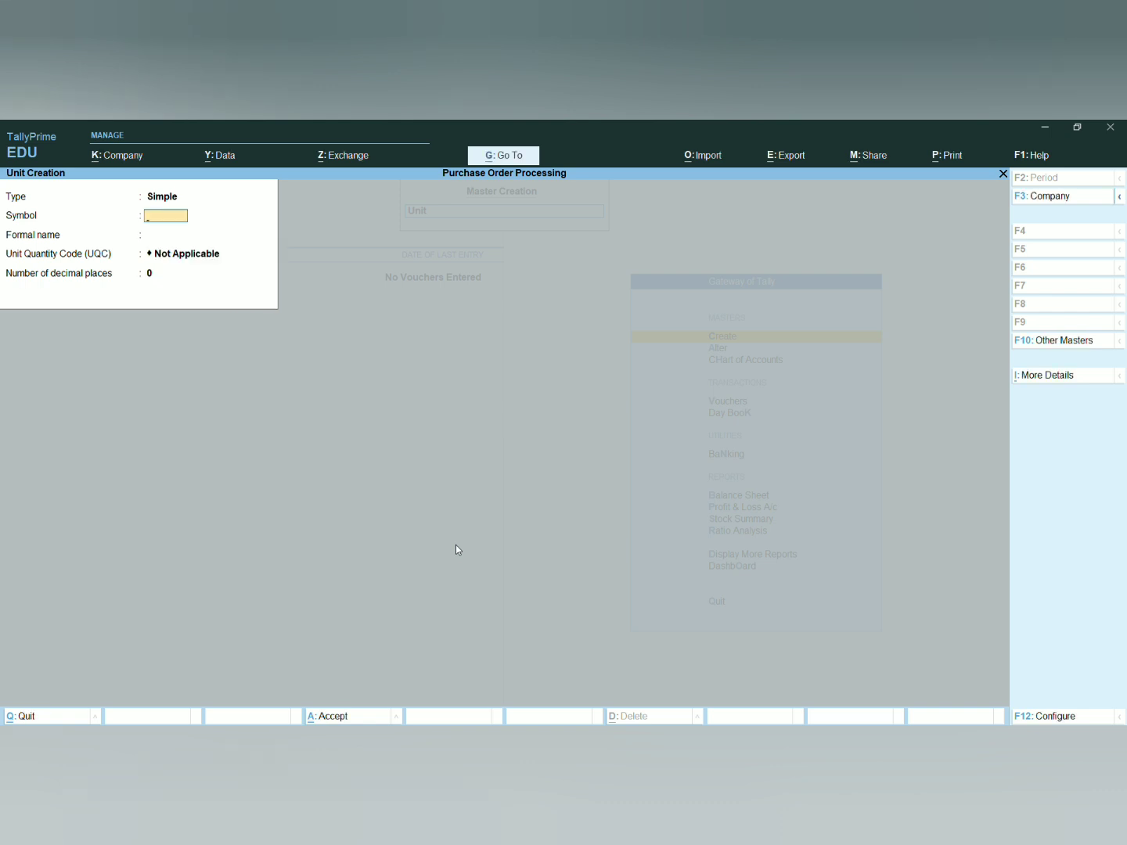
{"action": "key", "text": "Escape"}
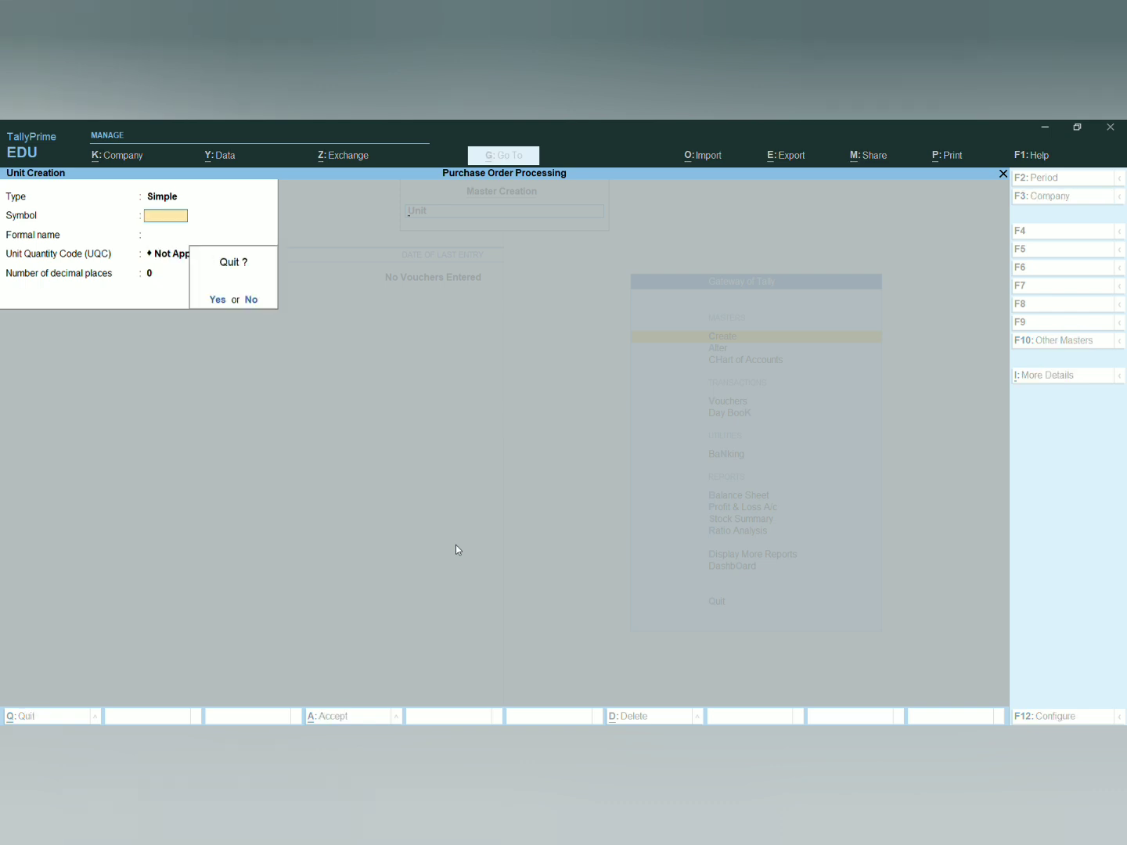
{"action": "key", "text": "Return"}
Create a stock group named Monitor under Primary, keeping the default HSN/SAC and GST rate details
{"action": "key", "text": "Up"}
{"action": "key", "text": "Up"}
{"action": "key", "text": "Up"}
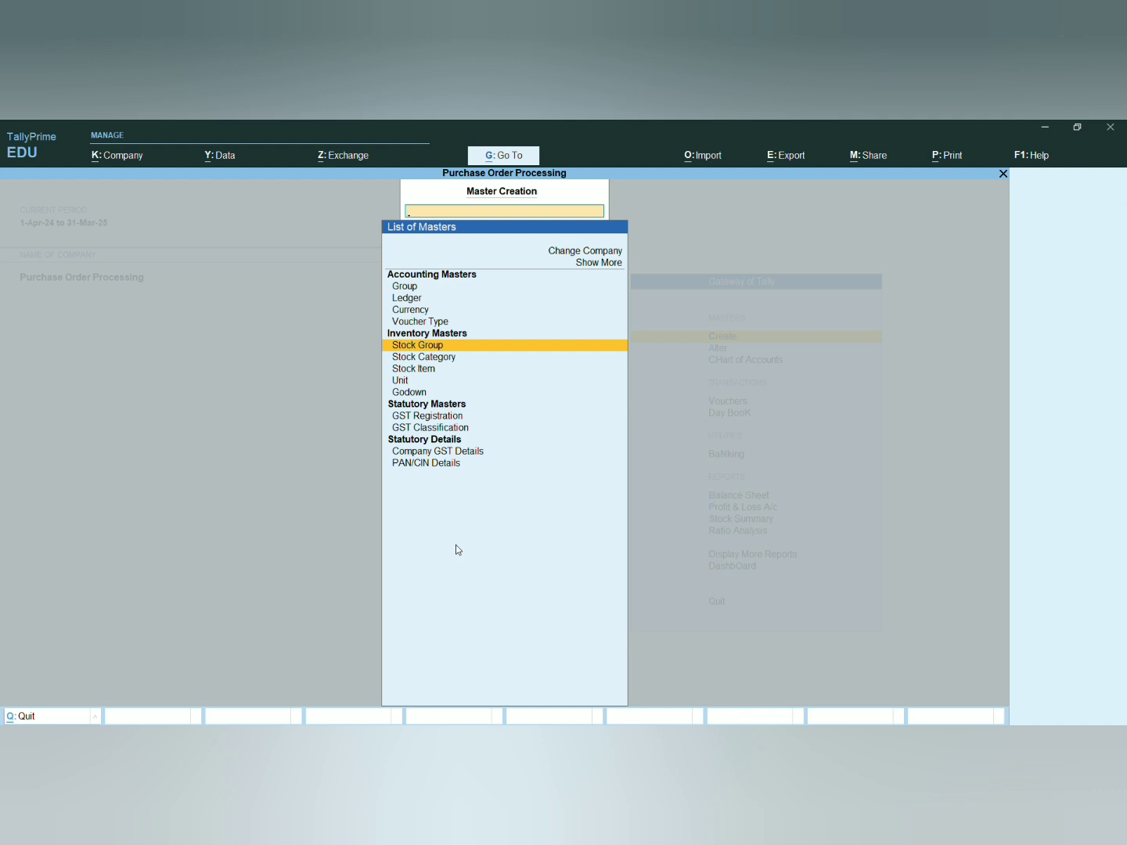
{"action": "key", "text": "Return"}
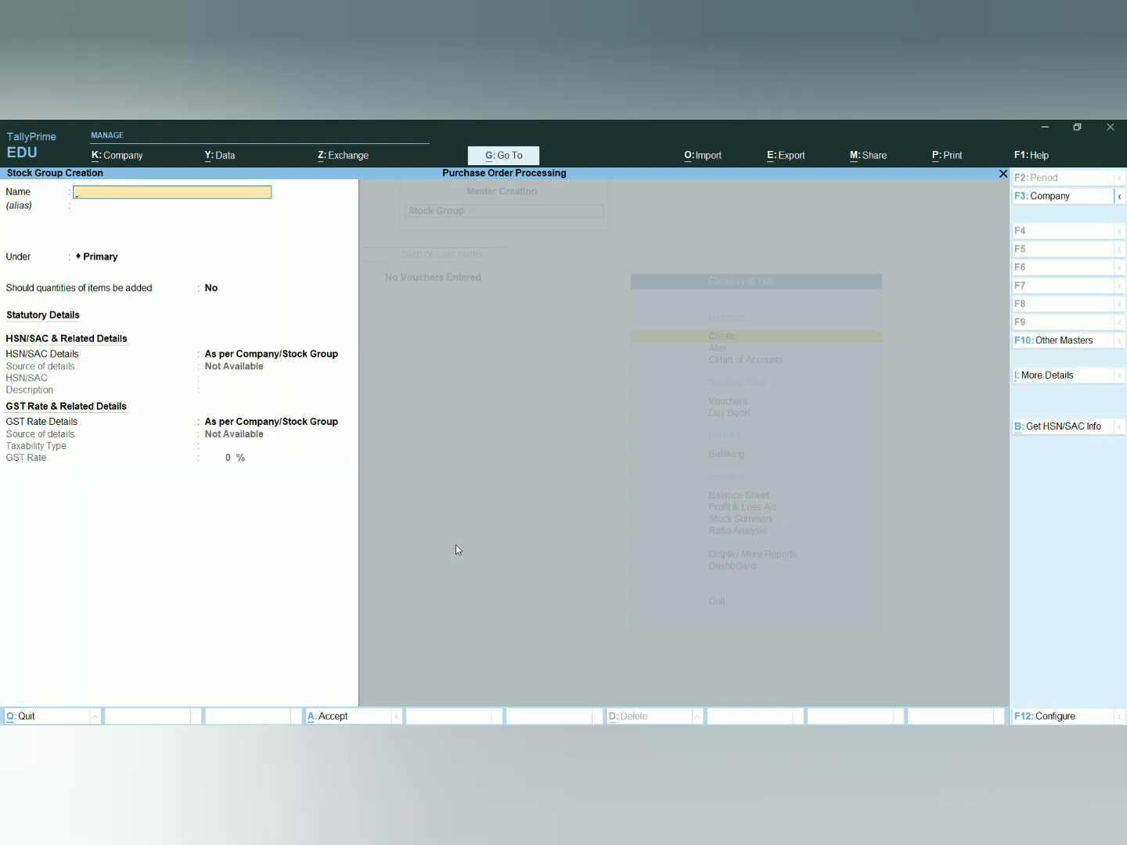
{"action": "type", "text": "Mo"}
{"action": "type", "text": "nitop"}
{"action": "key", "text": "BackSpace"}
{"action": "type", "text": "r"}
{"action": "key", "text": "Return"}
{"action": "key", "text": "Return"}
{"action": "key", "text": "Return"}
{"action": "key", "text": "Return"}
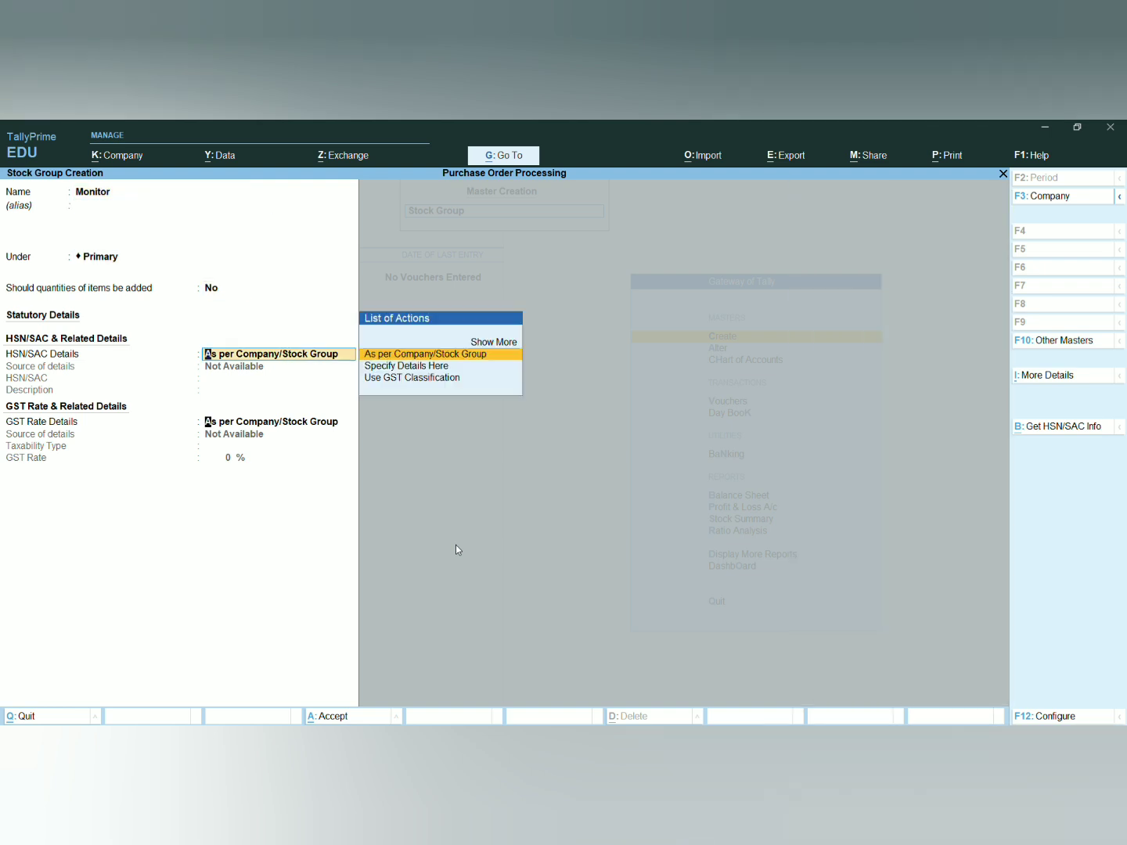
{"action": "key", "text": "Return"}
{"action": "key", "text": "Return"}
{"action": "key", "text": "Return"}
{"action": "key", "text": "Escape"}
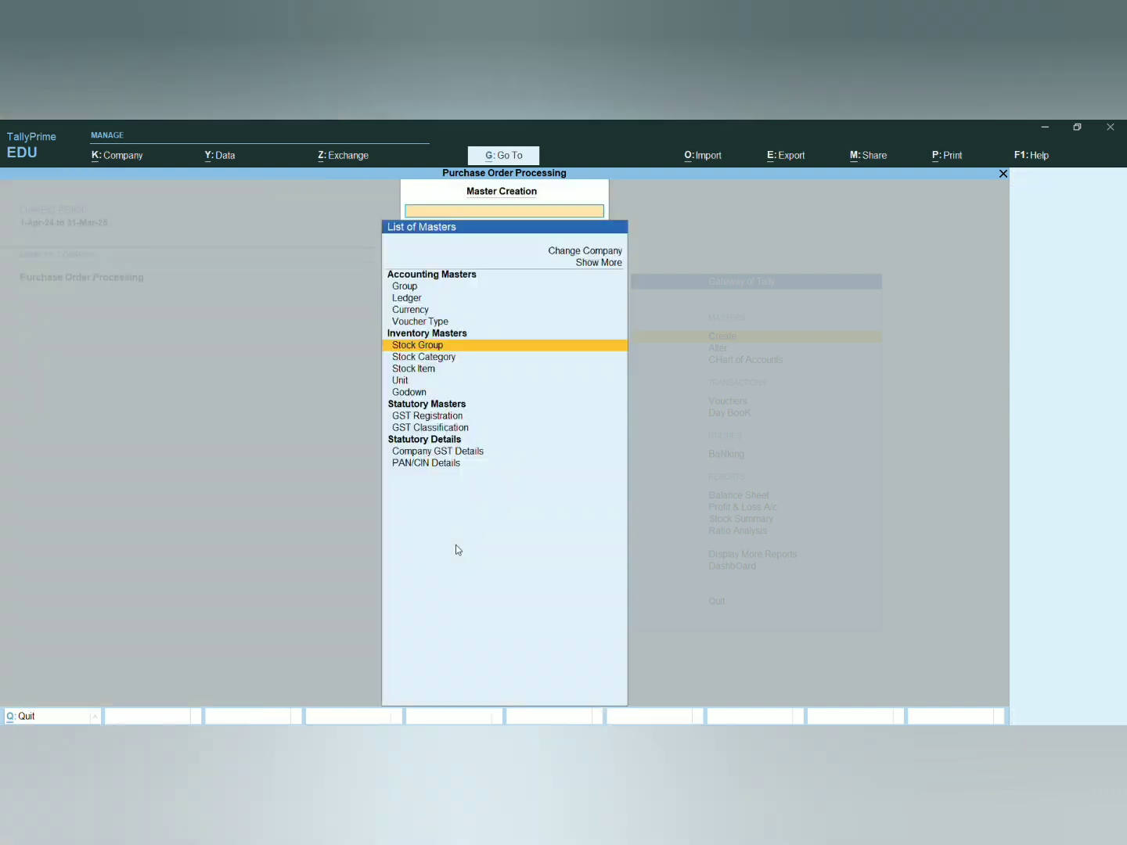
Create a stock category named Hardware under Primary and leave category creation
{"action": "key", "text": "Down"}
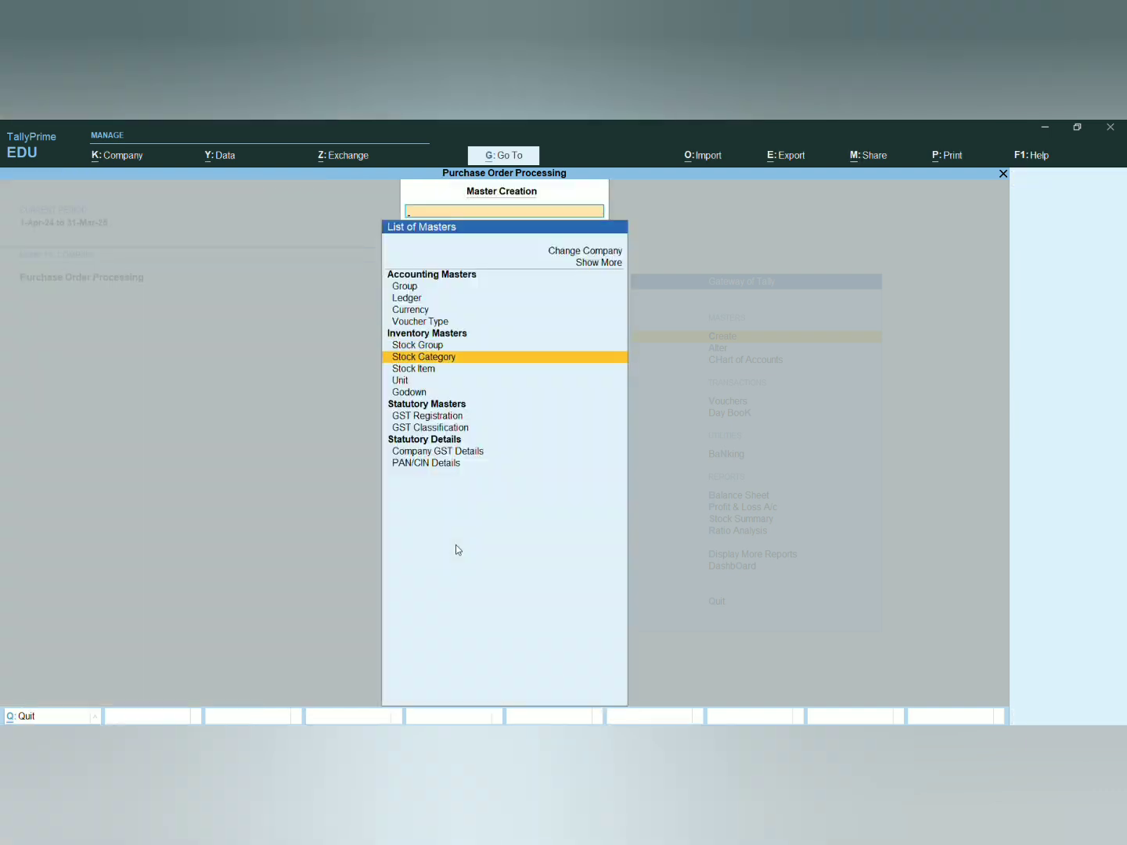
{"action": "key", "text": "Return"}
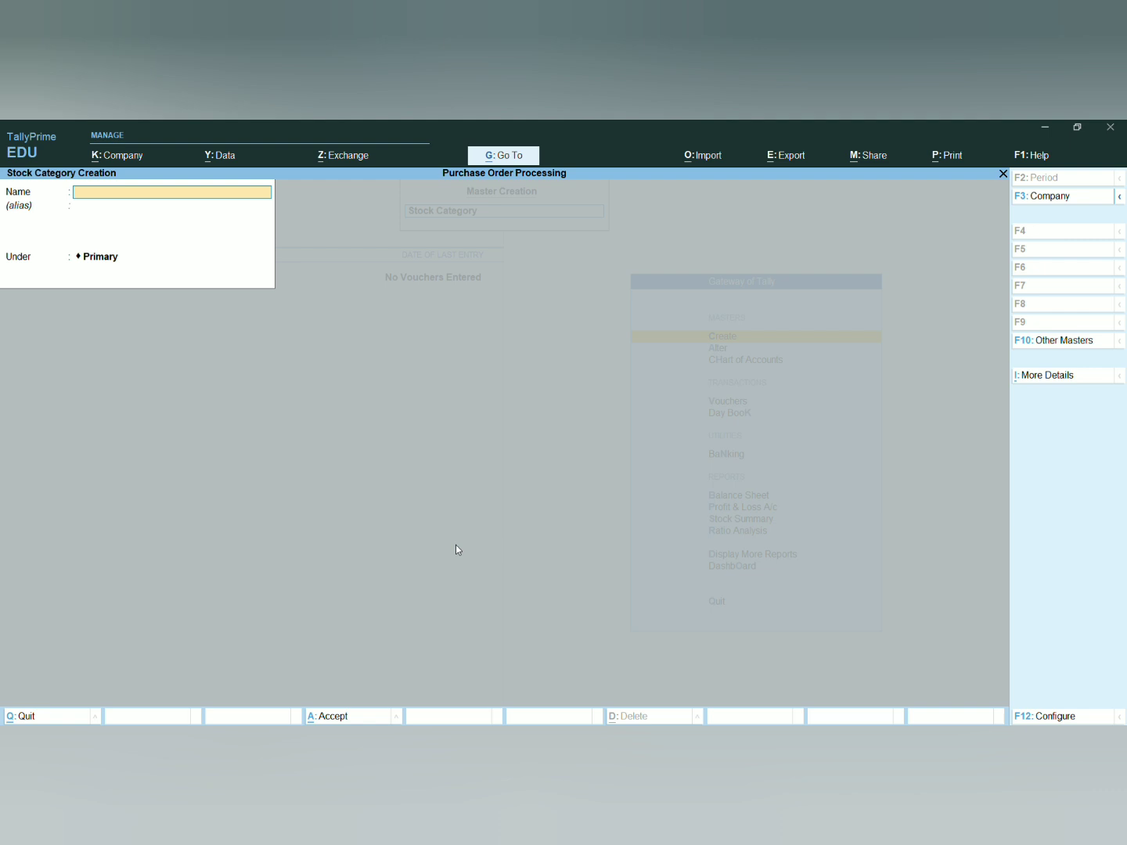
{"action": "type", "text": "Hardware"}
{"action": "key", "text": "Return"}
{"action": "key", "text": "Return"}
{"action": "key", "text": "Return"}
{"action": "key", "text": "Escape"}
{"action": "key", "text": "Return"}
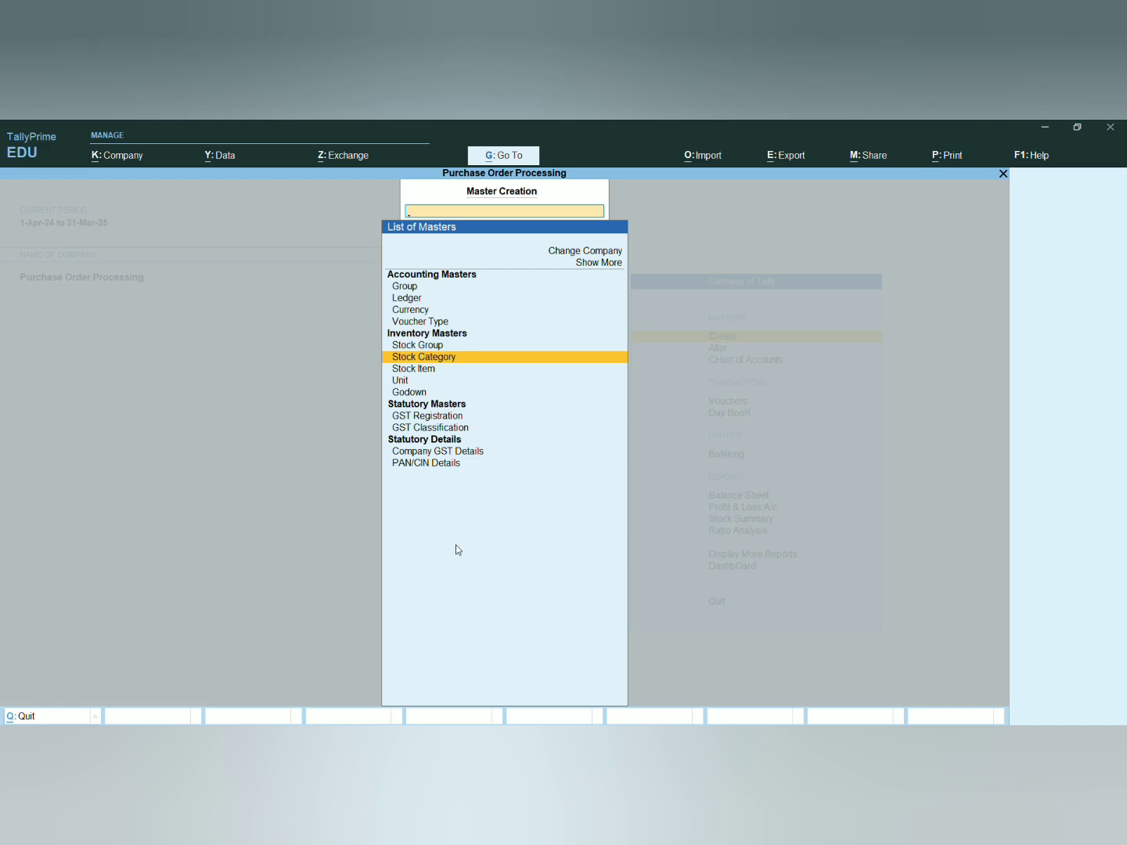
Start a new stock item named LCD under the Monitor group, with category Hardware and unit pc
{"action": "key", "text": "Down"}
{"action": "key", "text": "Return"}
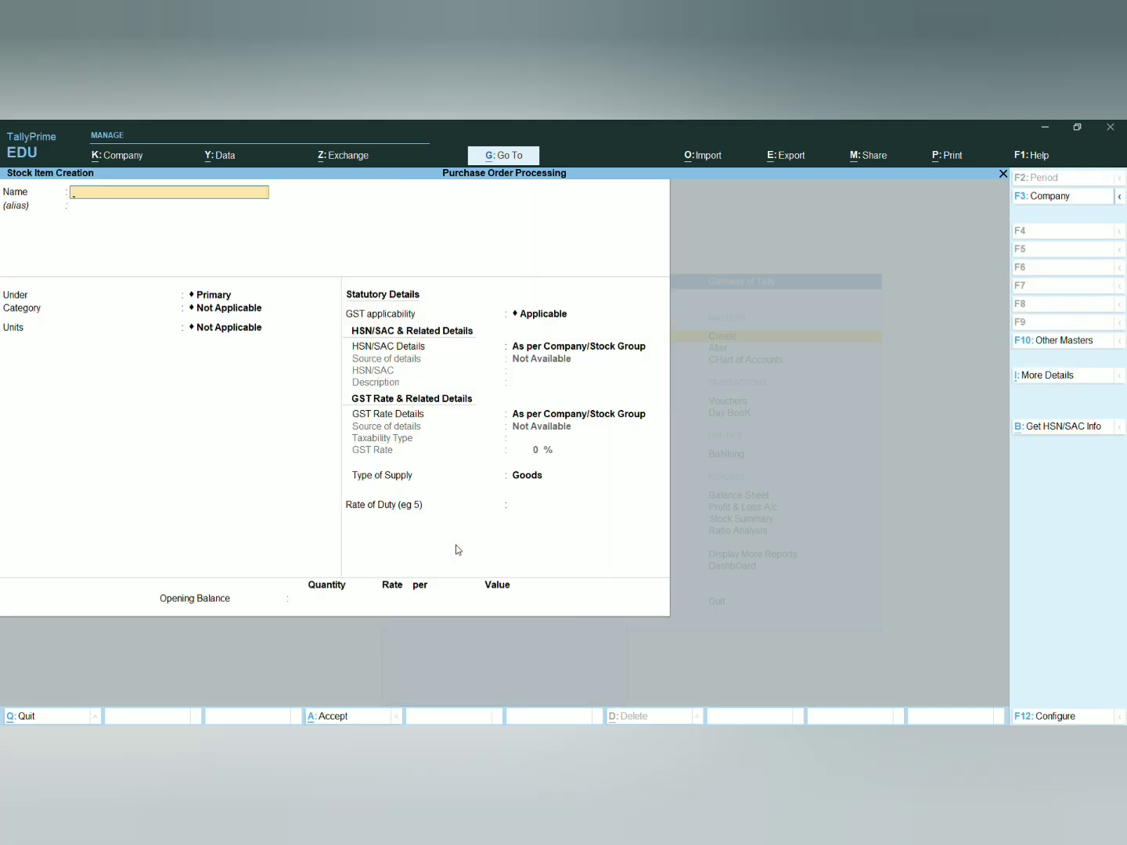
{"action": "type", "text": "LCD"}
{"action": "key", "text": "Return"}
{"action": "key", "text": "Down"}
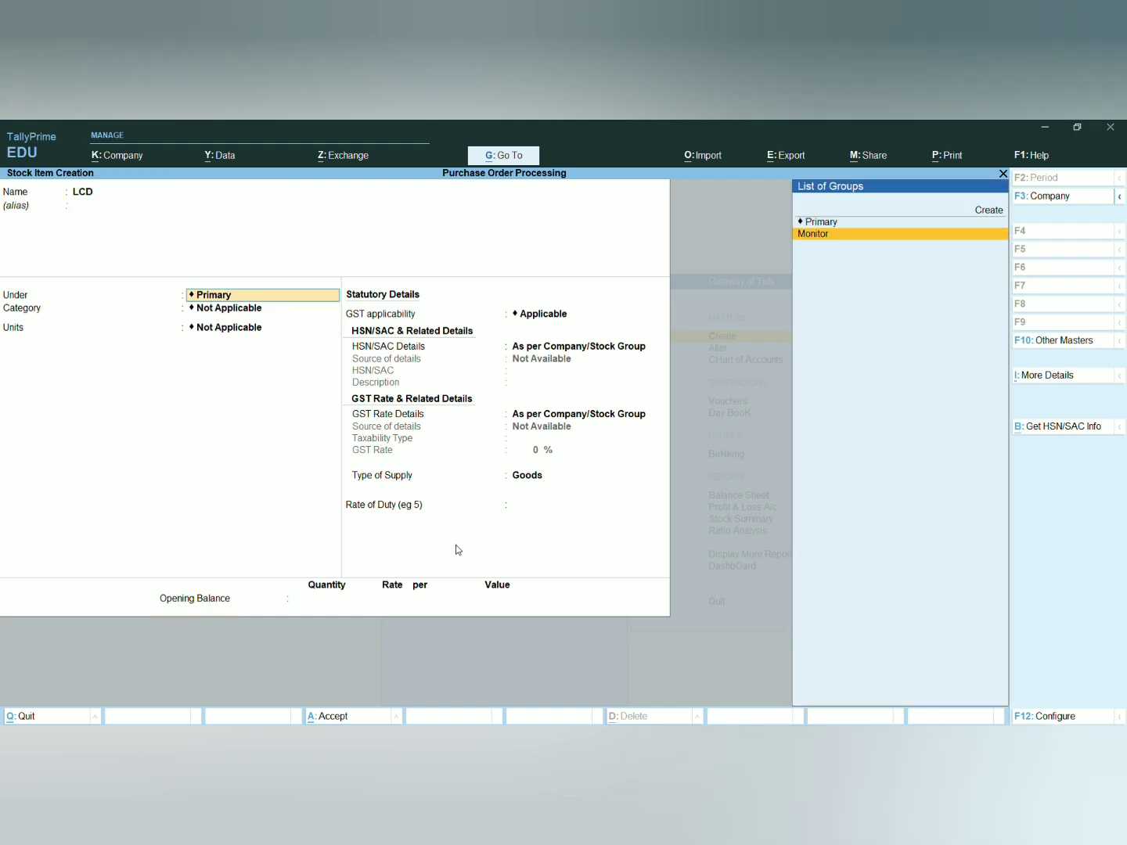
{"action": "key", "text": "Return"}
{"action": "key", "text": "Down"}
{"action": "key", "text": "Return"}
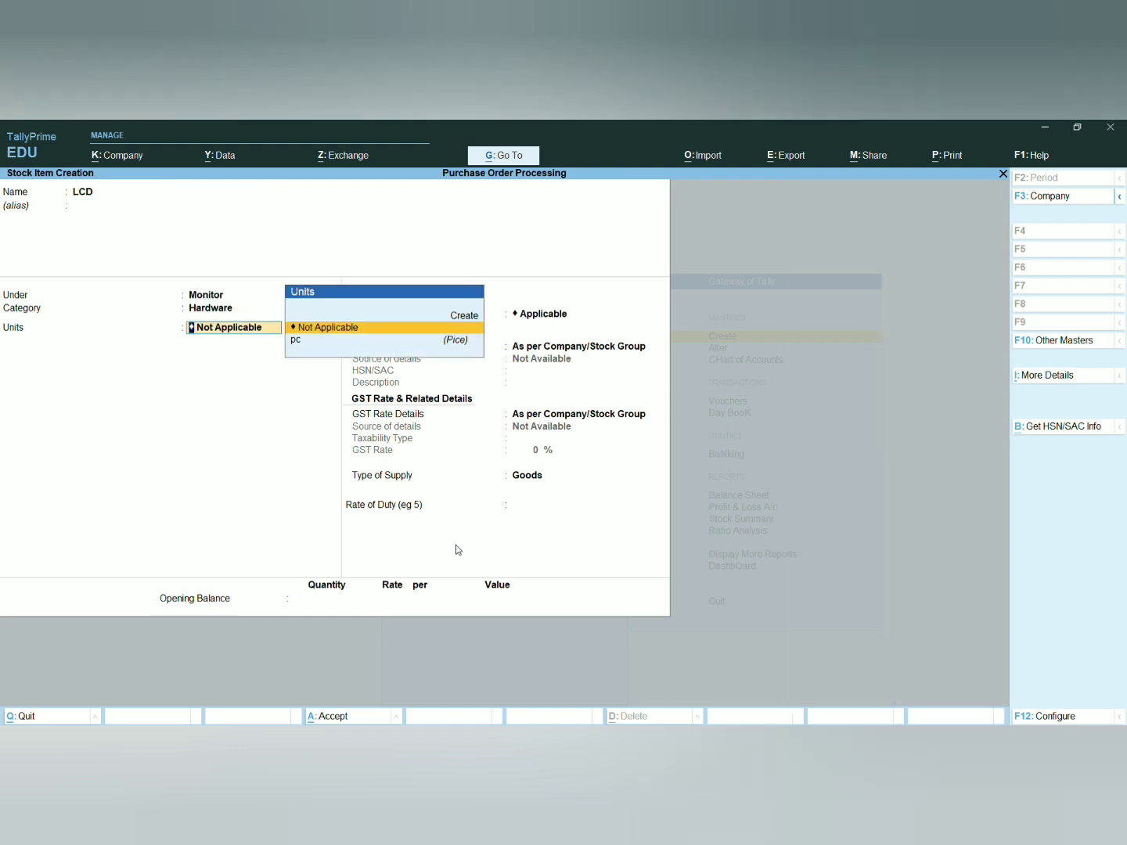
{"action": "key", "text": "Down"}
{"action": "key", "text": "Return"}
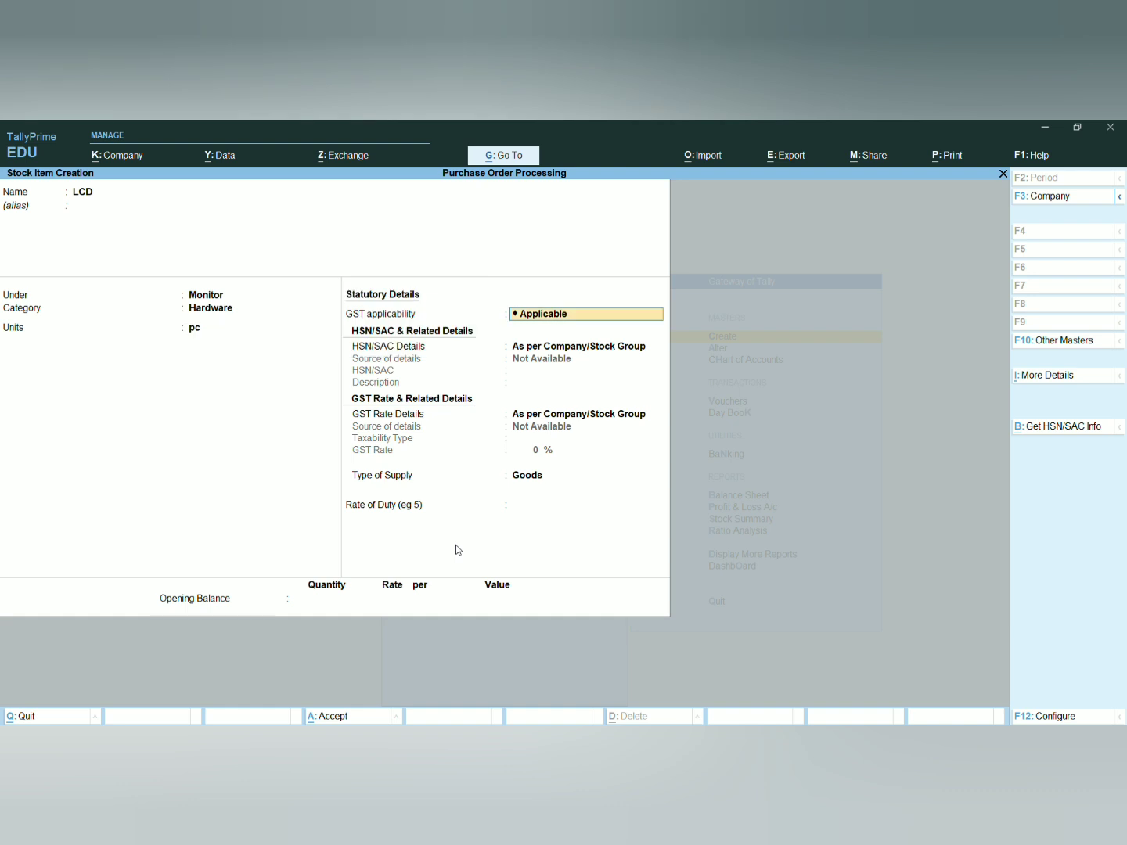
Keep the LCD item's default GST details without an opening balance, save it, and leave master creation
{"action": "key", "text": "Return"}
{"action": "key", "text": "Return"}
{"action": "key", "text": "Return"}
{"action": "key", "text": "Return"}
{"action": "key", "text": "Return"}
{"action": "key", "text": "Return"}
{"action": "key", "text": "Return"}
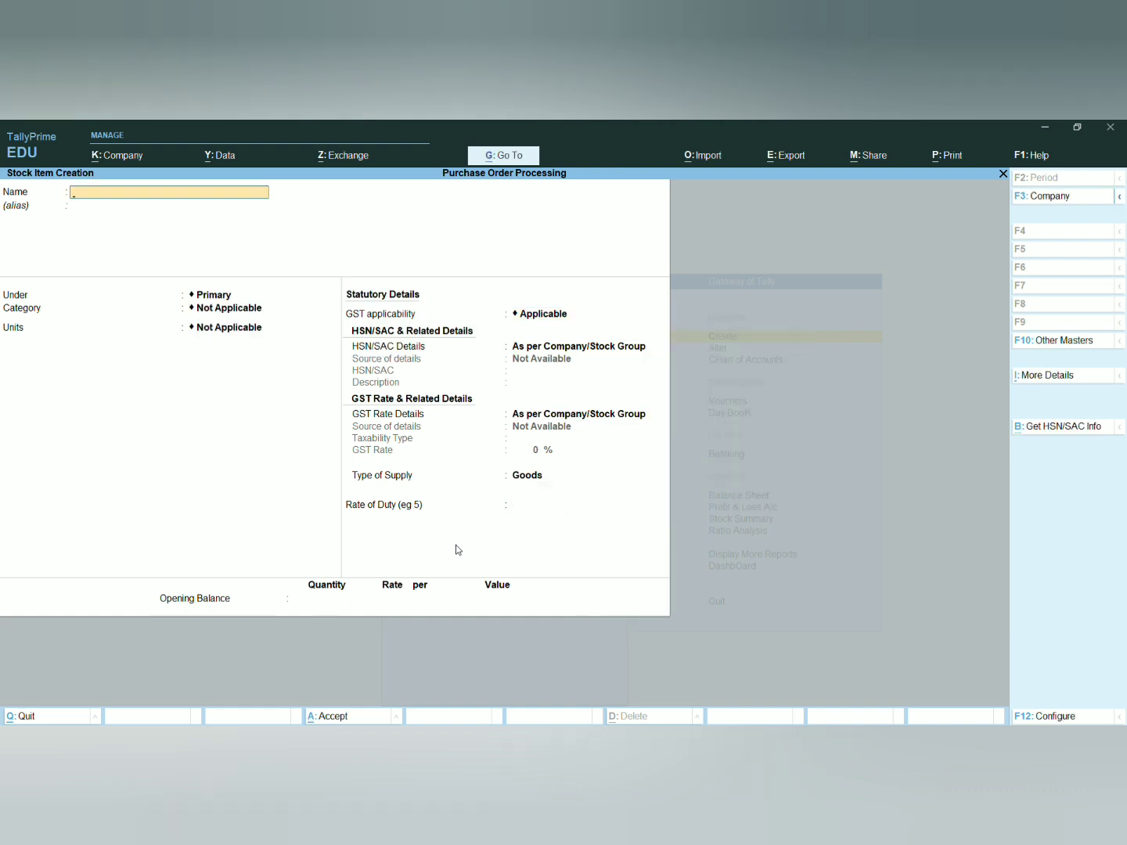
{"action": "key", "text": "Escape"}
{"action": "key", "text": "y"}
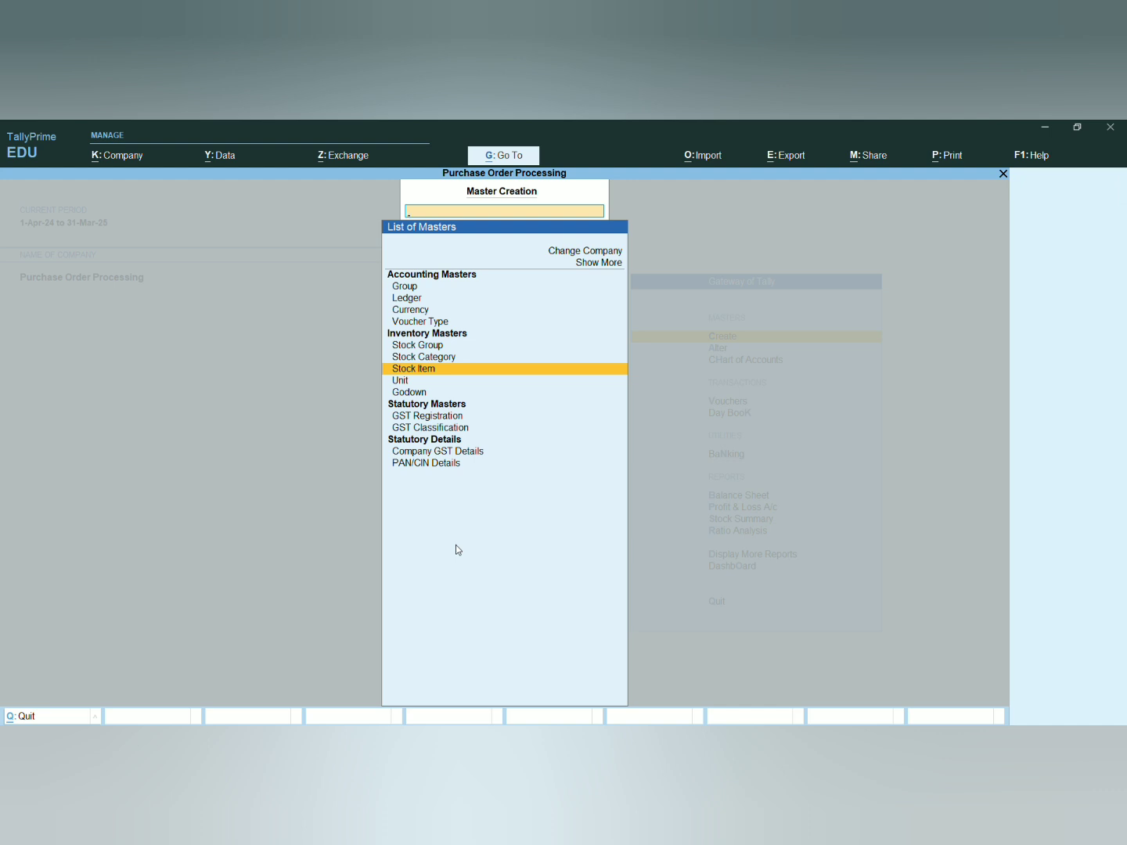
{"action": "key", "text": "Escape"}
Open voucher entry, show the inactive voucher types, and activate Purchase Order to start a new order voucher
{"action": "key", "text": "Down"}
{"action": "key", "text": "Down"}
{"action": "key", "text": "Down"}
{"action": "key", "text": "Down"}
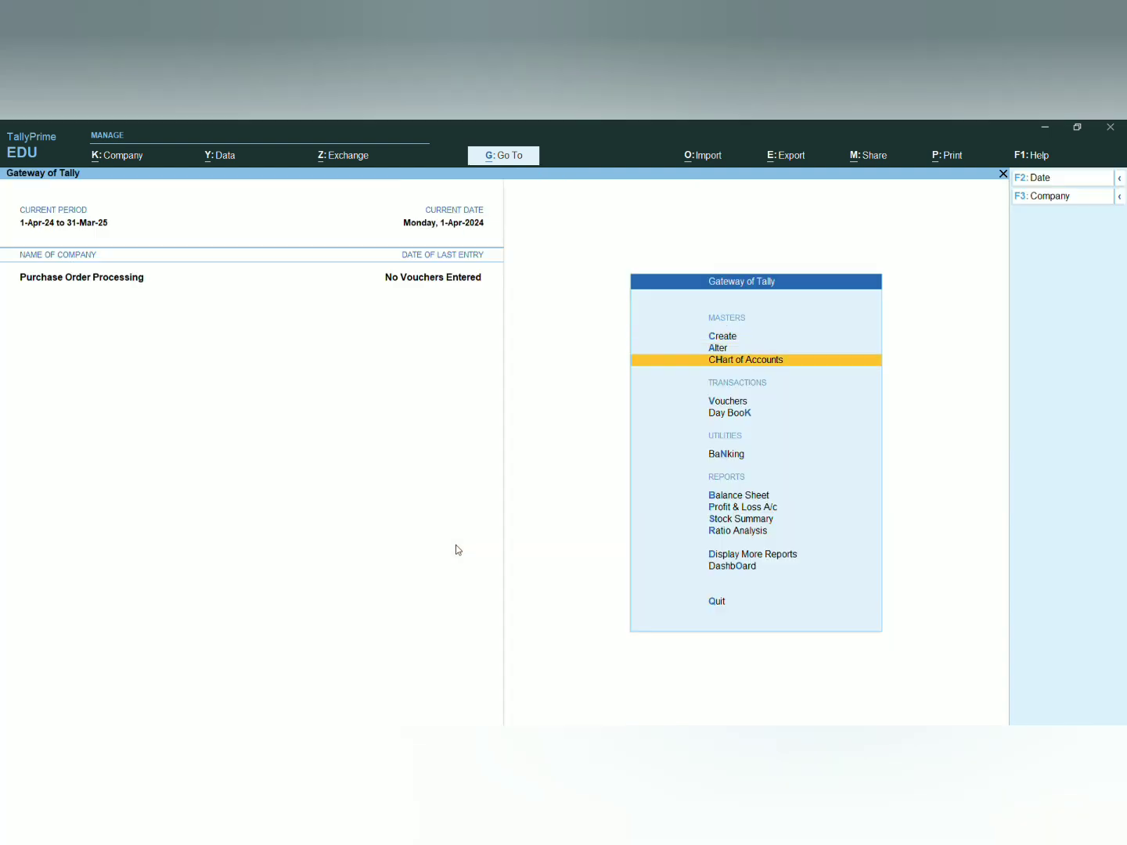
{"action": "key", "text": "Up"}
{"action": "key", "text": "Return"}
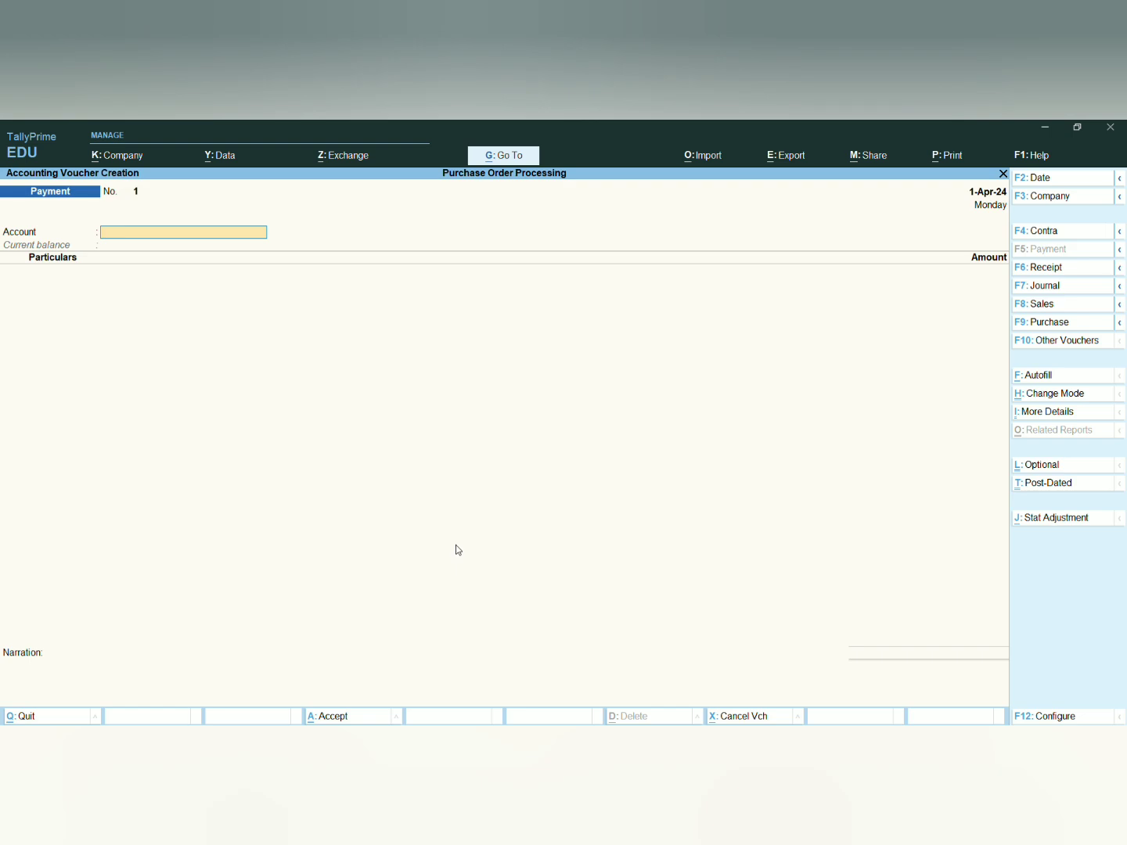
{"action": "left_click", "coordinate": [1040, 344]}
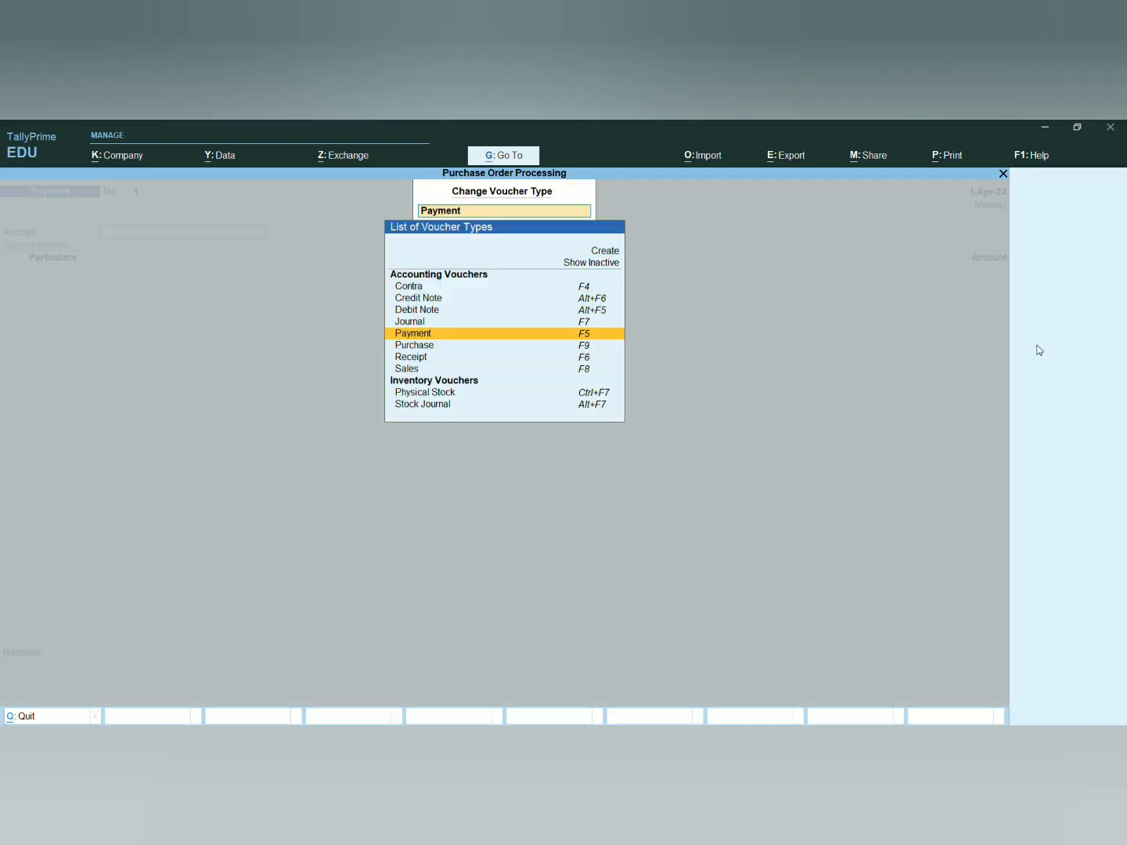
{"action": "left_click", "coordinate": [599, 265]}
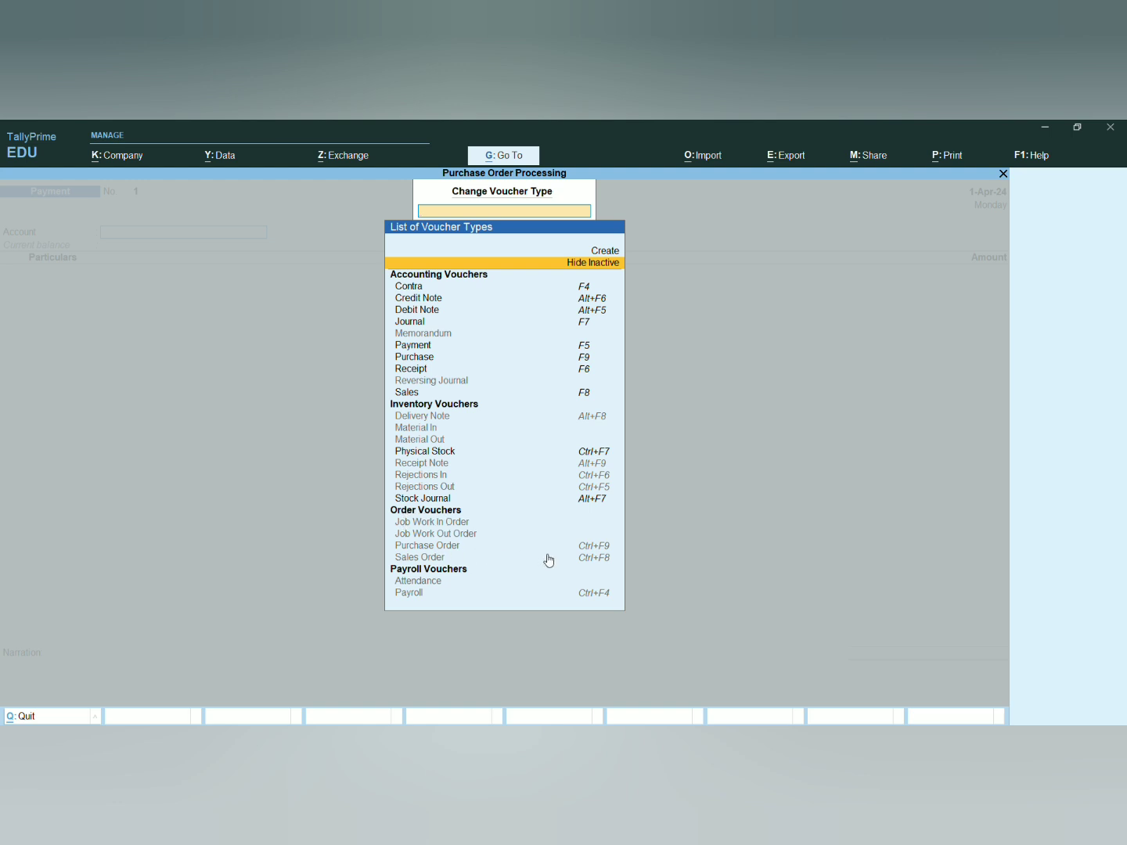
{"action": "left_click", "coordinate": [452, 547]}
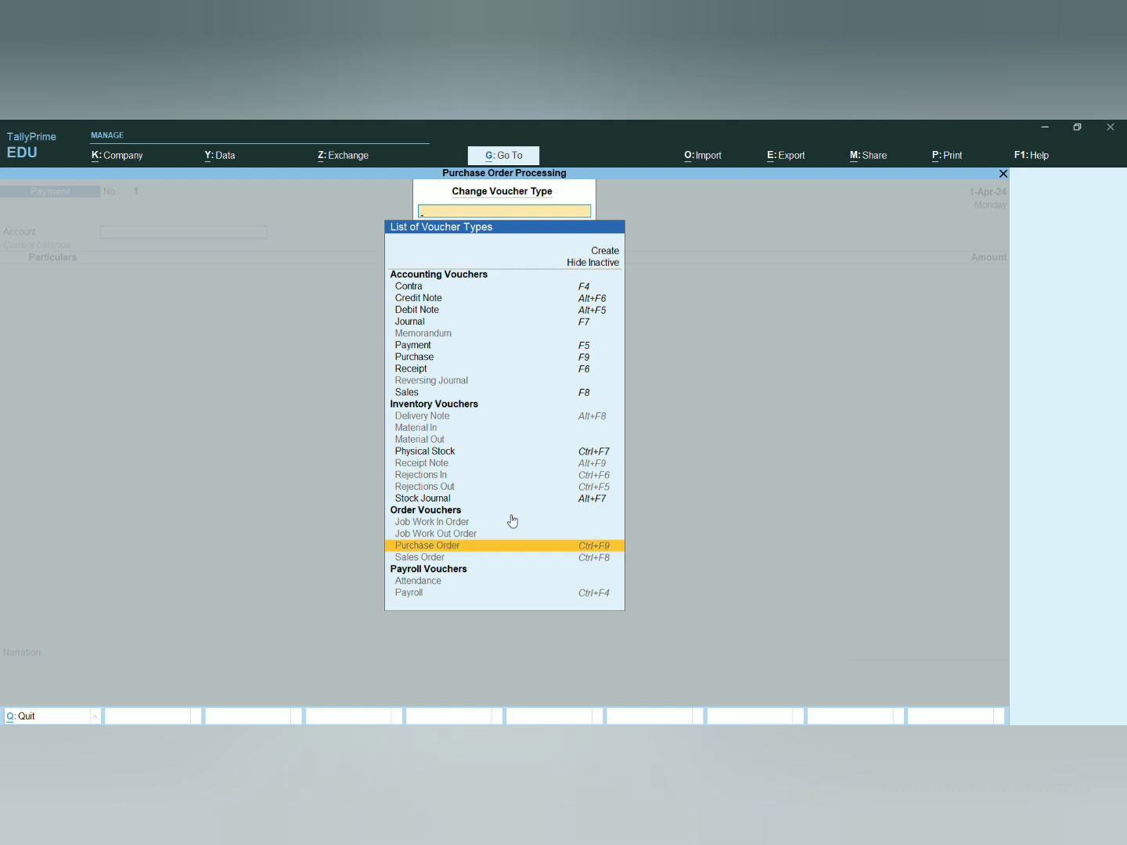
{"action": "key", "text": "Return"}
{"action": "key", "text": "Return"}
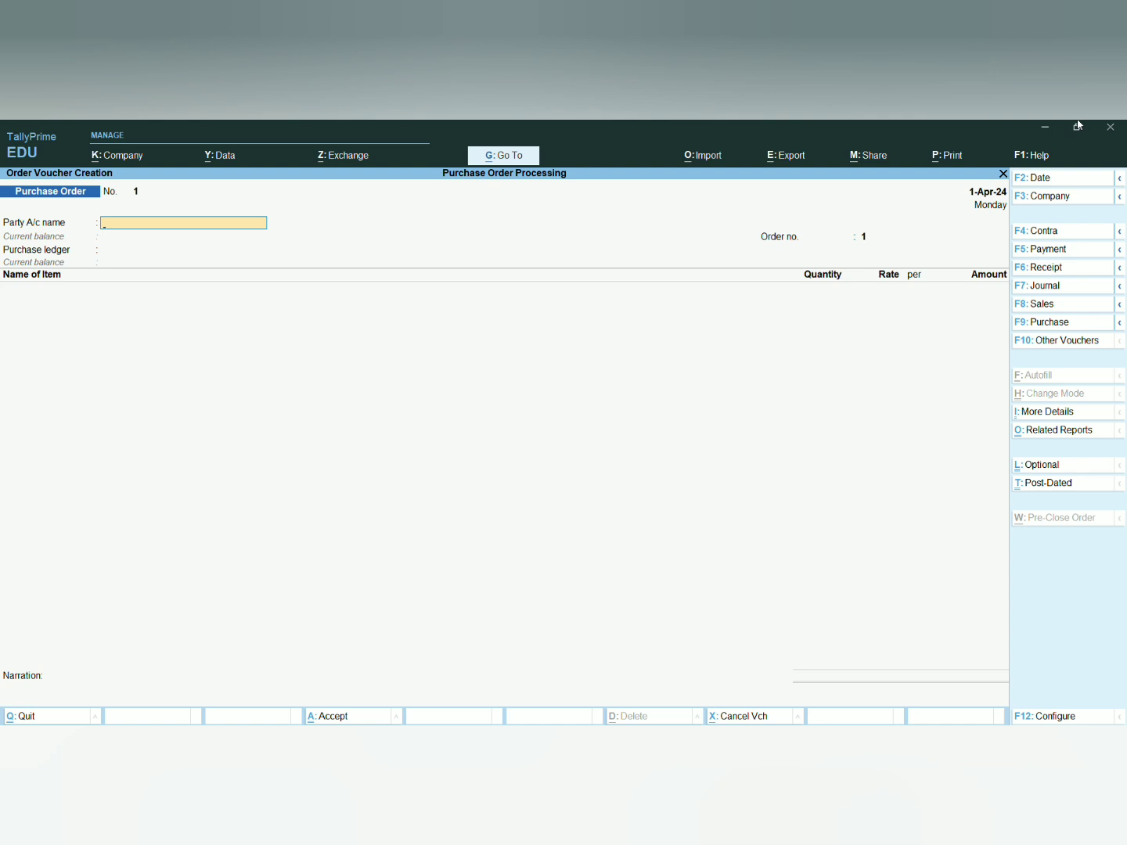
Select the supplier's ledger as the party account and leave the order and receipt details blank
{"action": "type", "text": "M"}
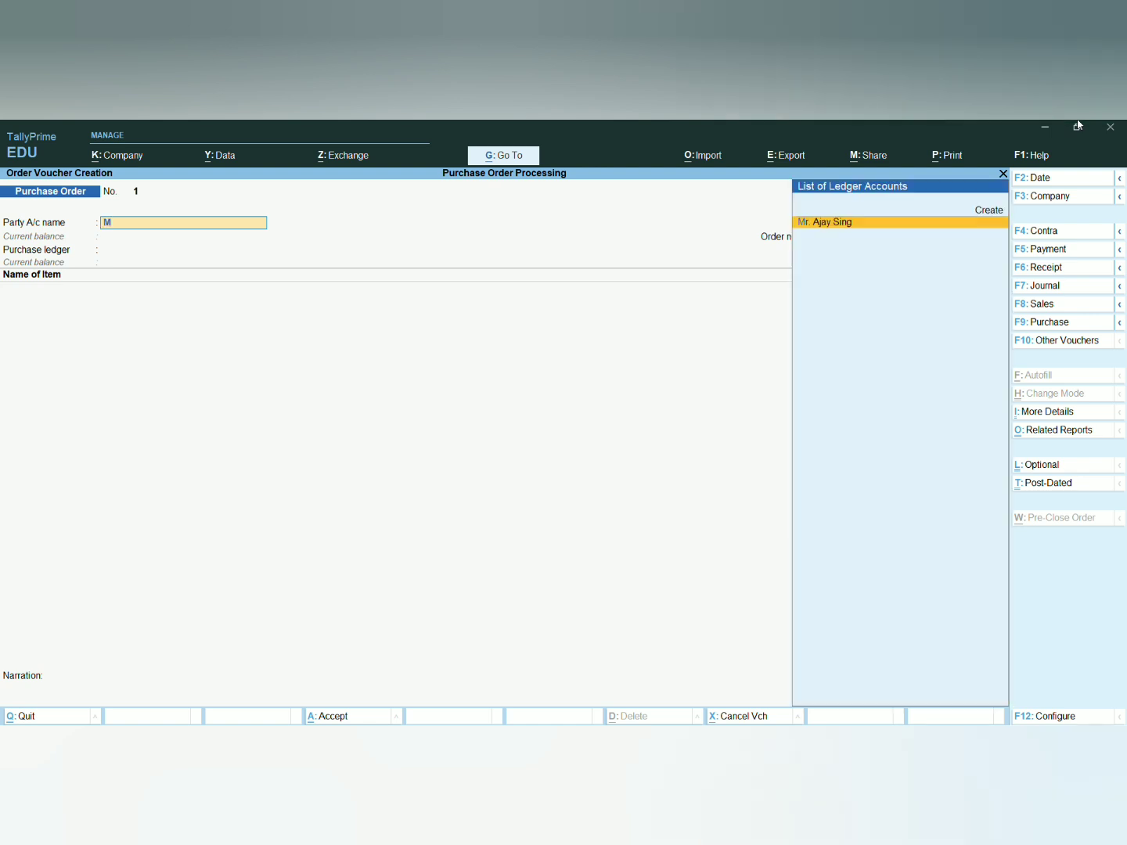
{"action": "key", "text": "Return"}
{"action": "key", "text": "Return"}
{"action": "key", "text": "Return"}
{"action": "key", "text": "Return"}
{"action": "key", "text": "Return"}
{"action": "key", "text": "Return"}
{"action": "key", "text": "Return"}
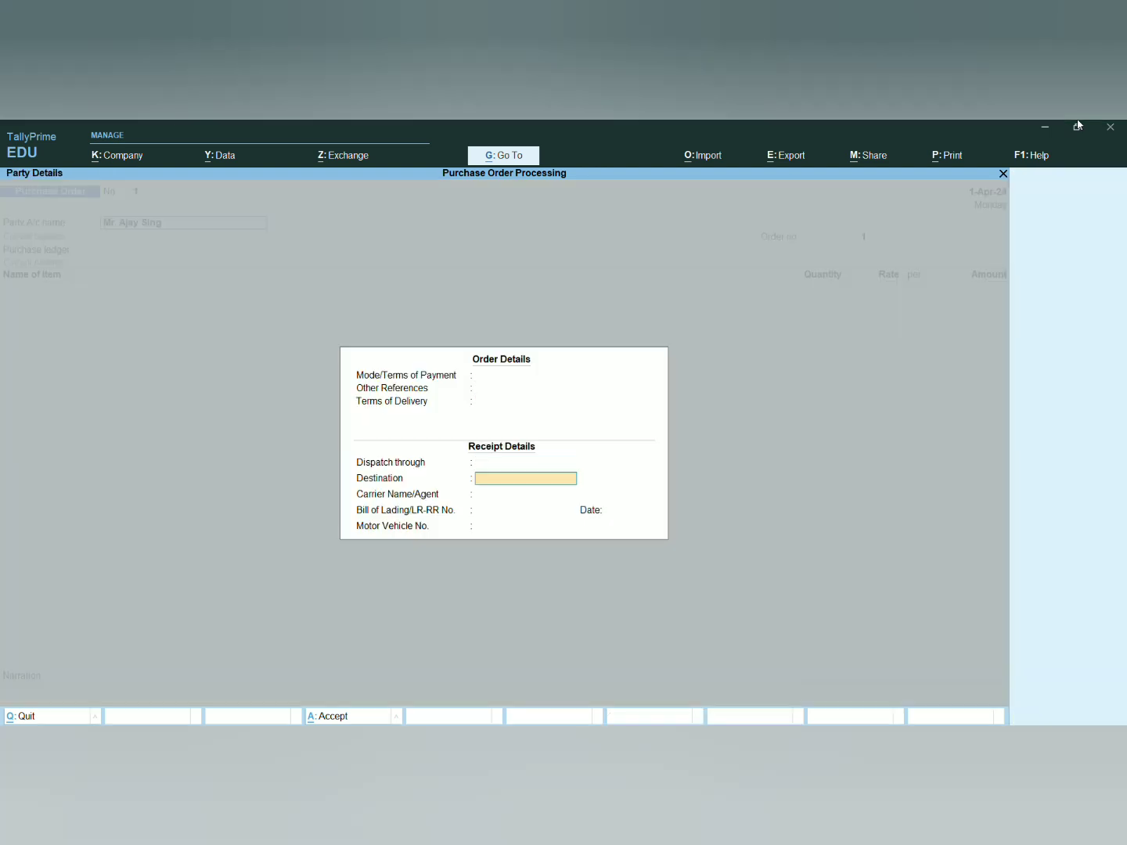
{"action": "key", "text": "Return"}
{"action": "key", "text": "Return"}
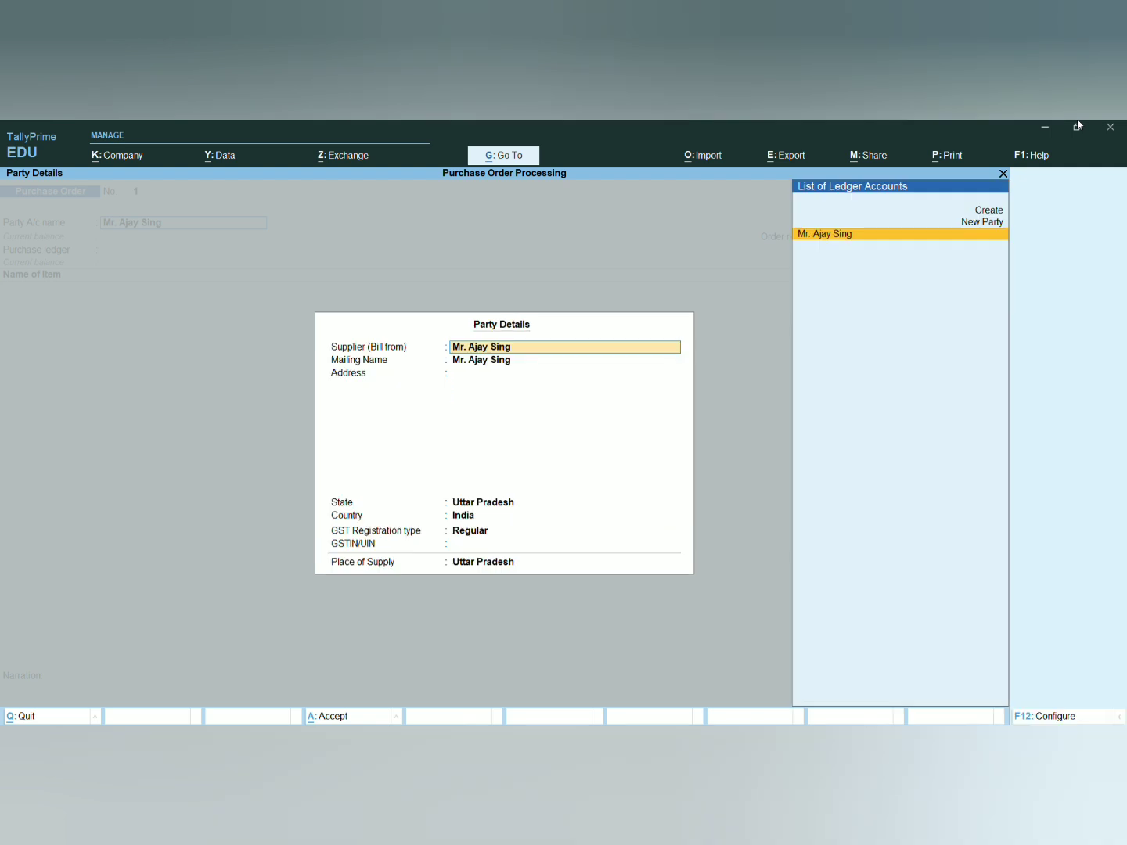
Accept the supplier's default party details with Regular GST registration and Uttar Pradesh as the place of supply
{"action": "key", "text": "Return"}
{"action": "key", "text": "Return"}
{"action": "key", "text": "Return"}
{"action": "key", "text": "Return"}
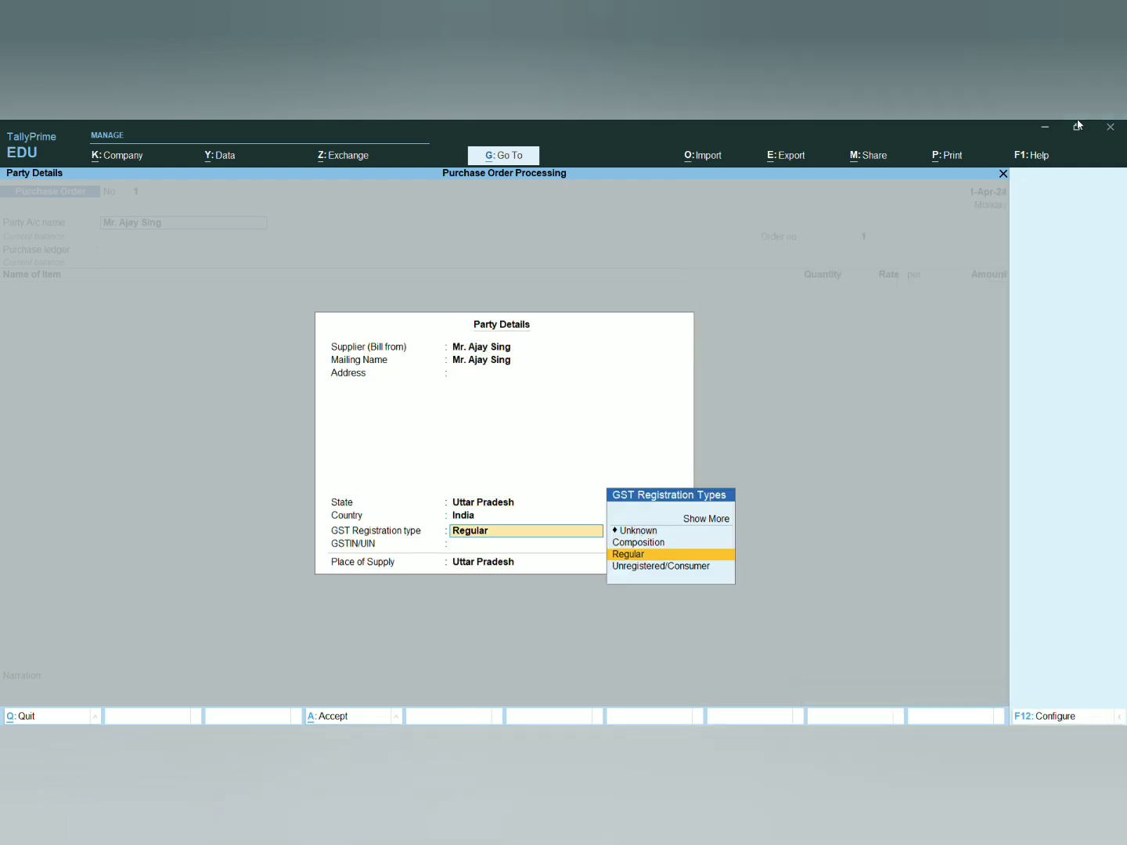
{"action": "key", "text": "Return"}
{"action": "key", "text": "Return"}
{"action": "key", "text": "Return"}
{"action": "key", "text": "Return"}
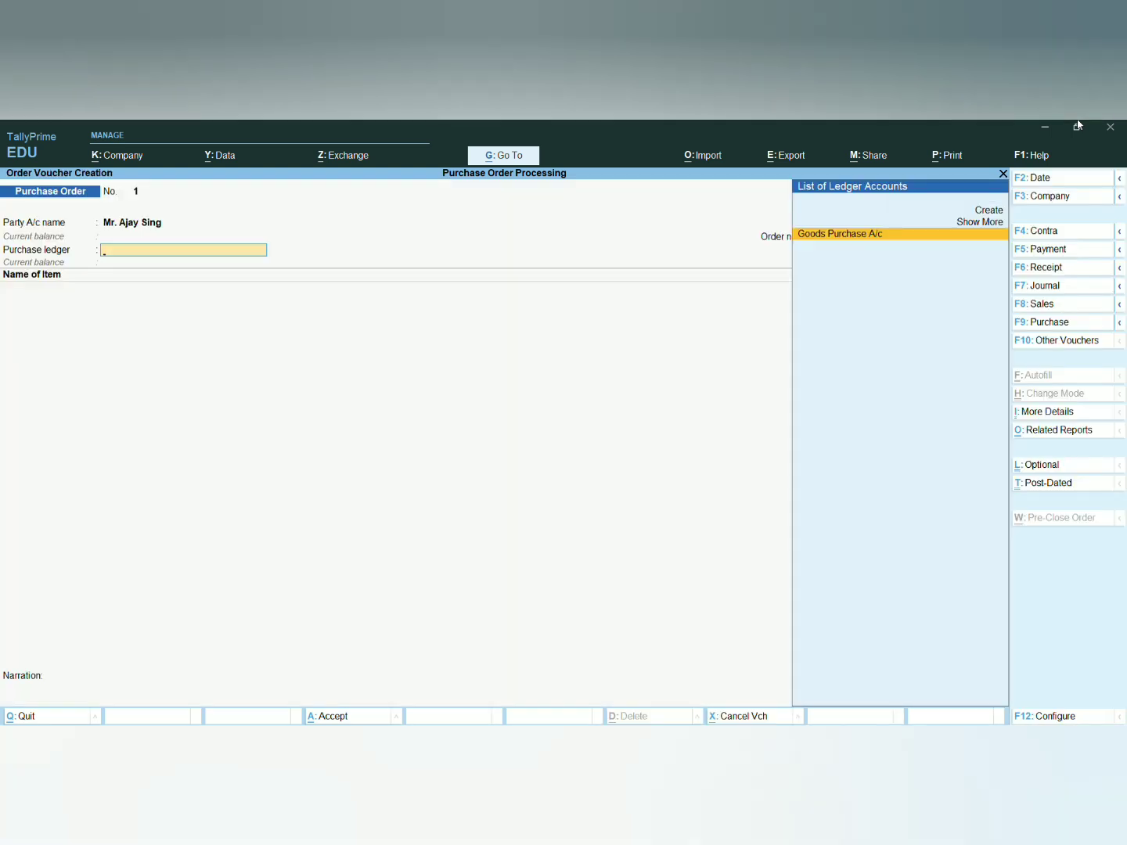
Choose Goods Purchase A/c as the purchase ledger and add 500 pc of LCD at 6,000 each, due on 1-Apr-24
{"action": "key", "text": "Return"}
{"action": "key", "text": "Down"}
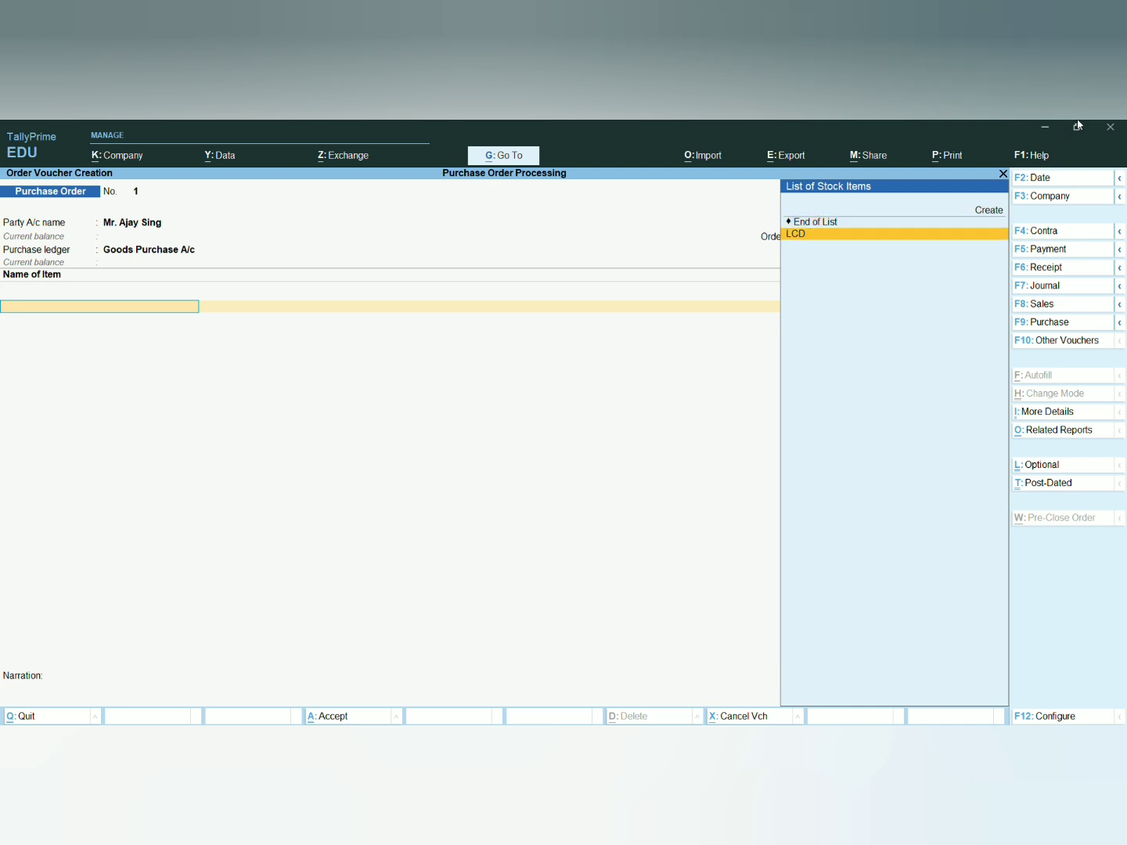
{"action": "key", "text": "Return"}
{"action": "key", "text": "Return"}
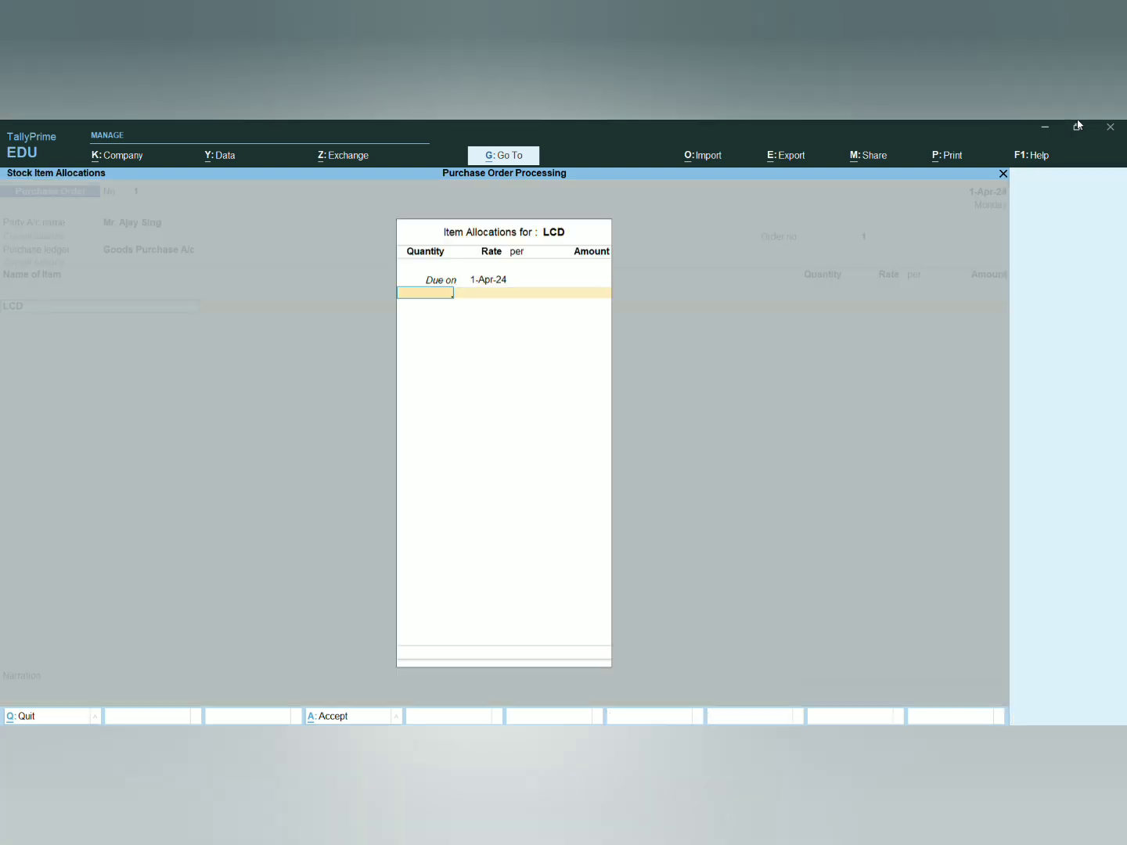
{"action": "type", "text": "500"}
{"action": "key", "text": "Return"}
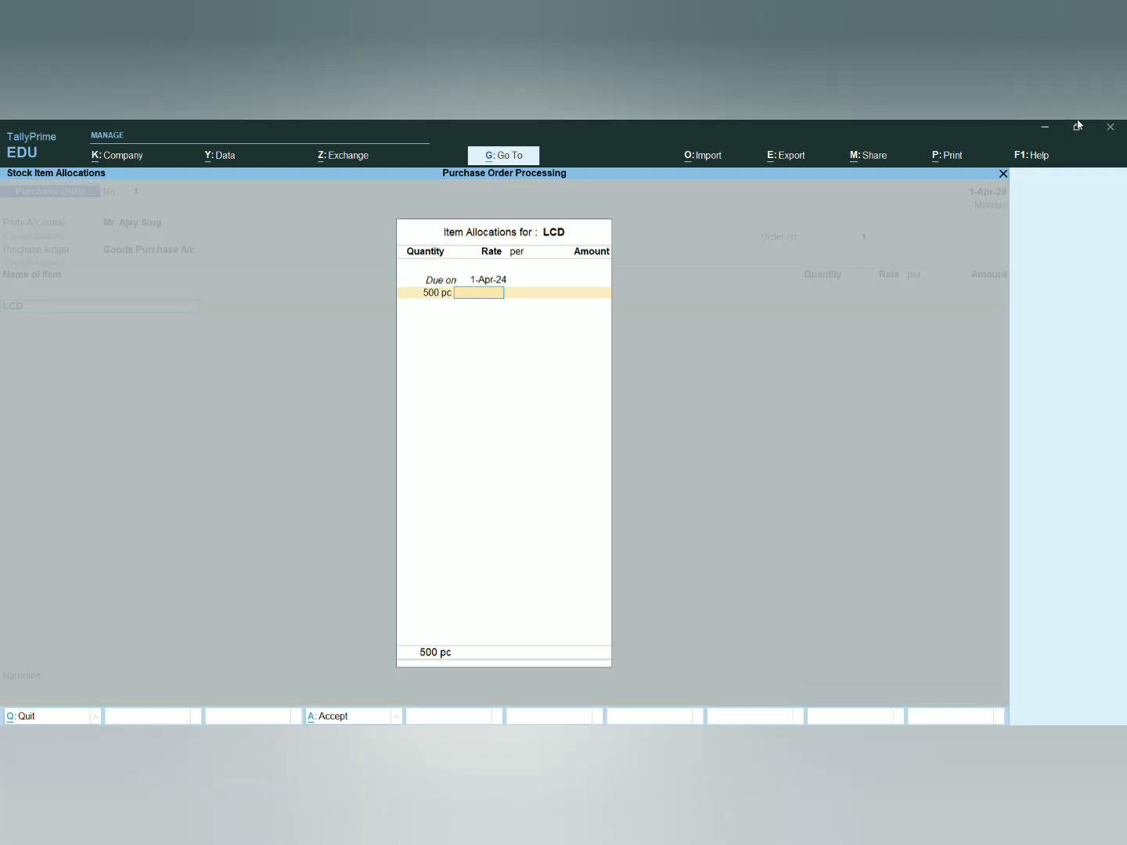
{"action": "type", "text": "6,00"}
{"action": "type", "text": "000"}
{"action": "key", "text": "Return"}
{"action": "key", "text": "Return"}
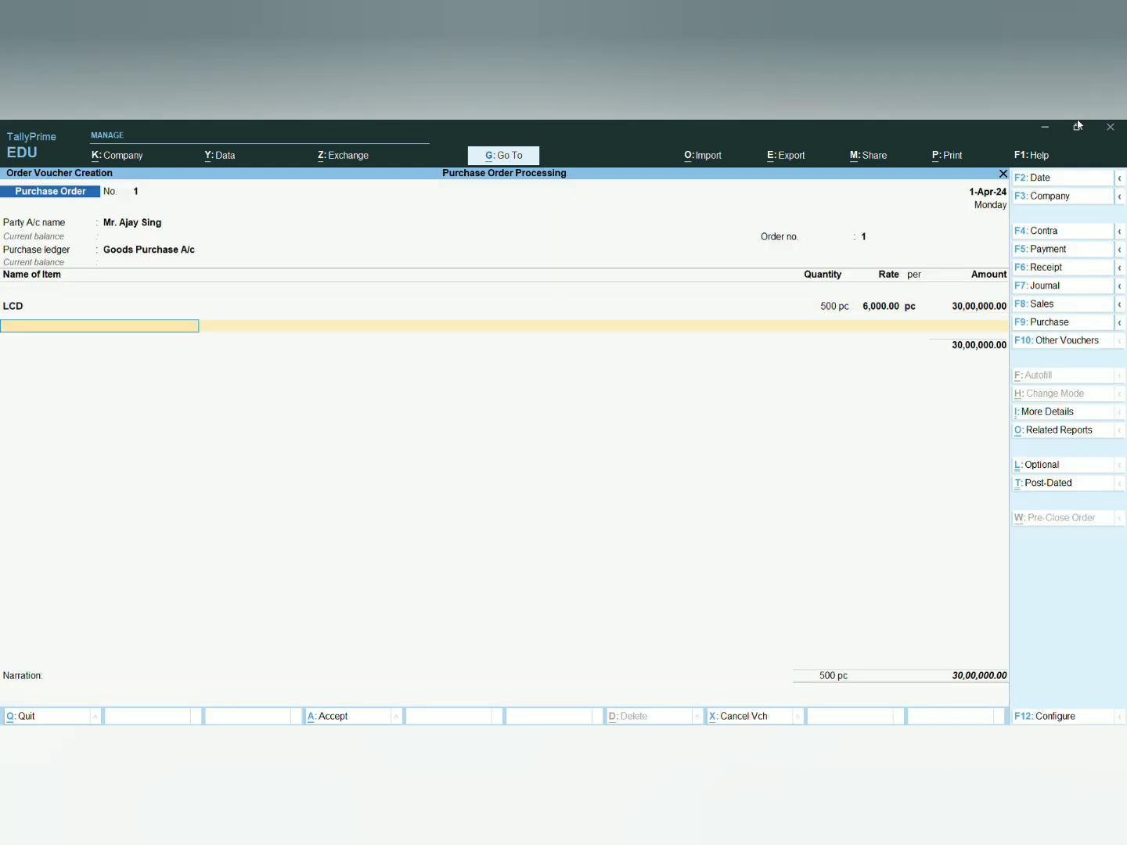
{"action": "key", "text": "Return"}
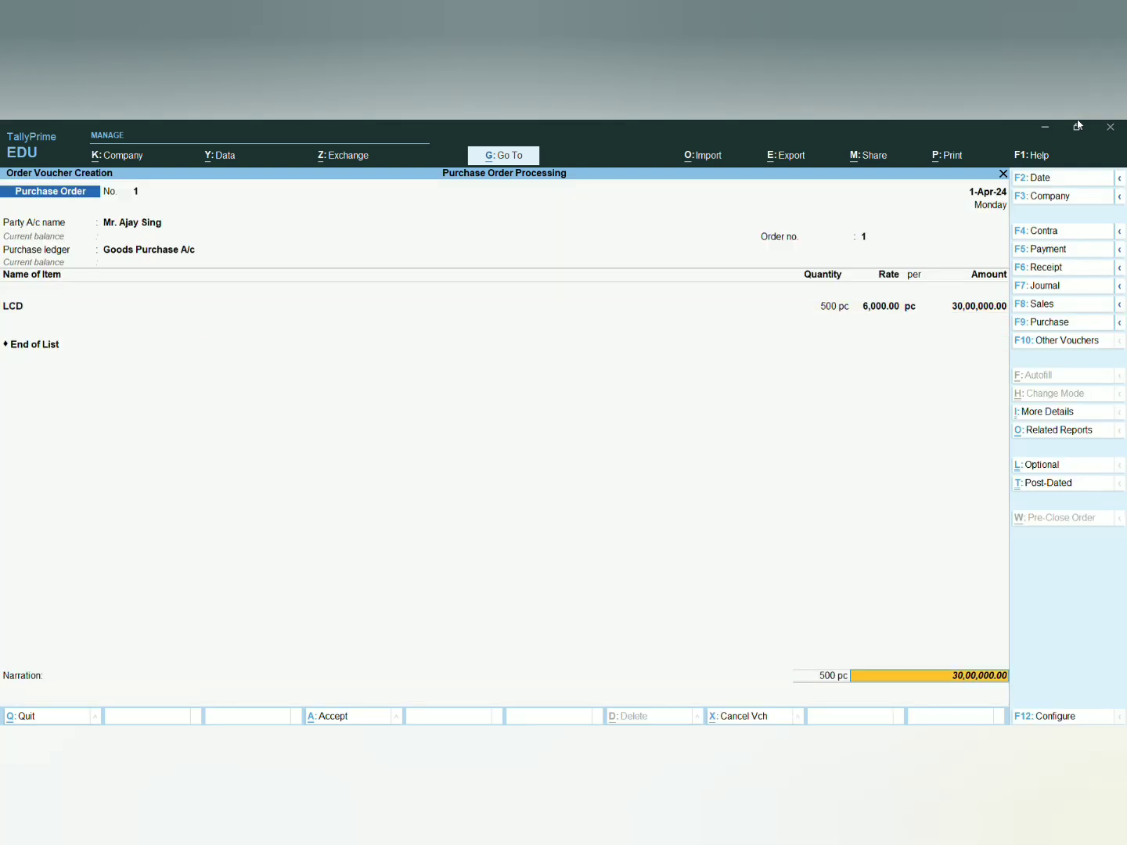
{"action": "key", "text": "Return"}
{"action": "key", "text": "Return"}
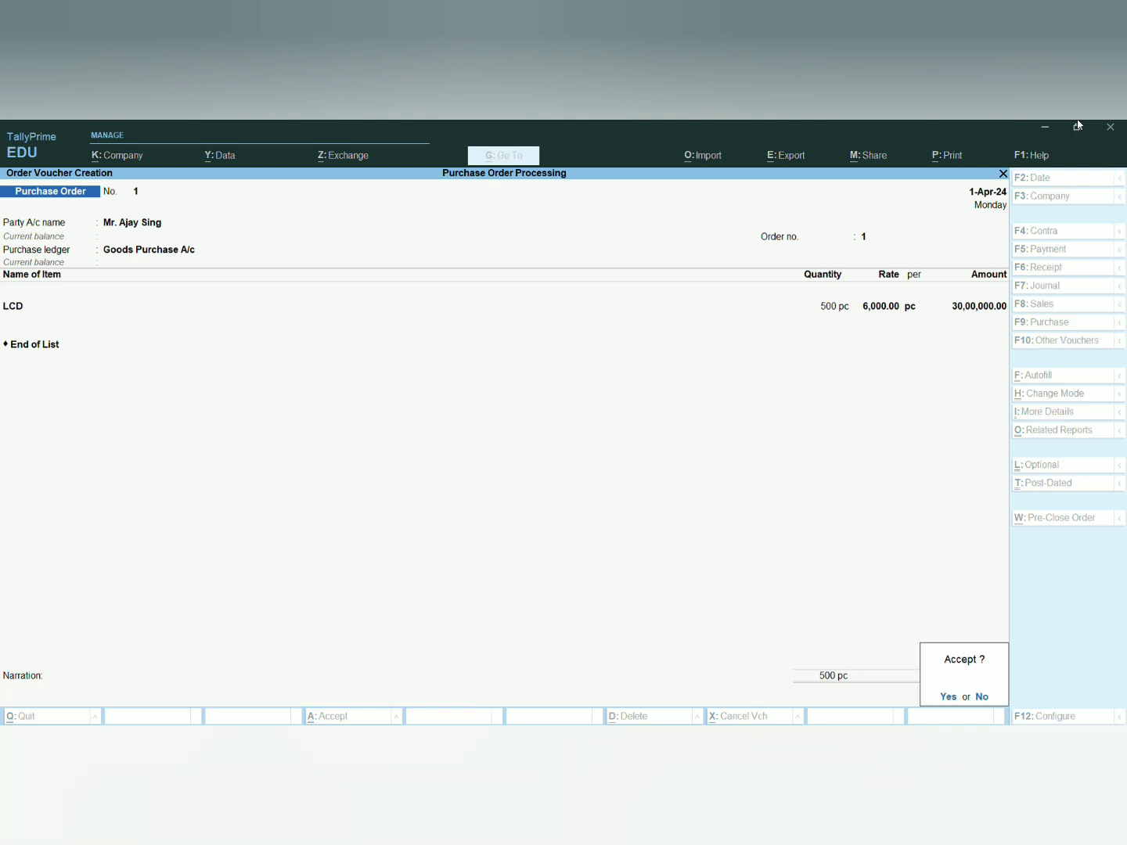
Decline saving the voucher for now and go back to enter a new order number
{"action": "key", "text": "Escape"}
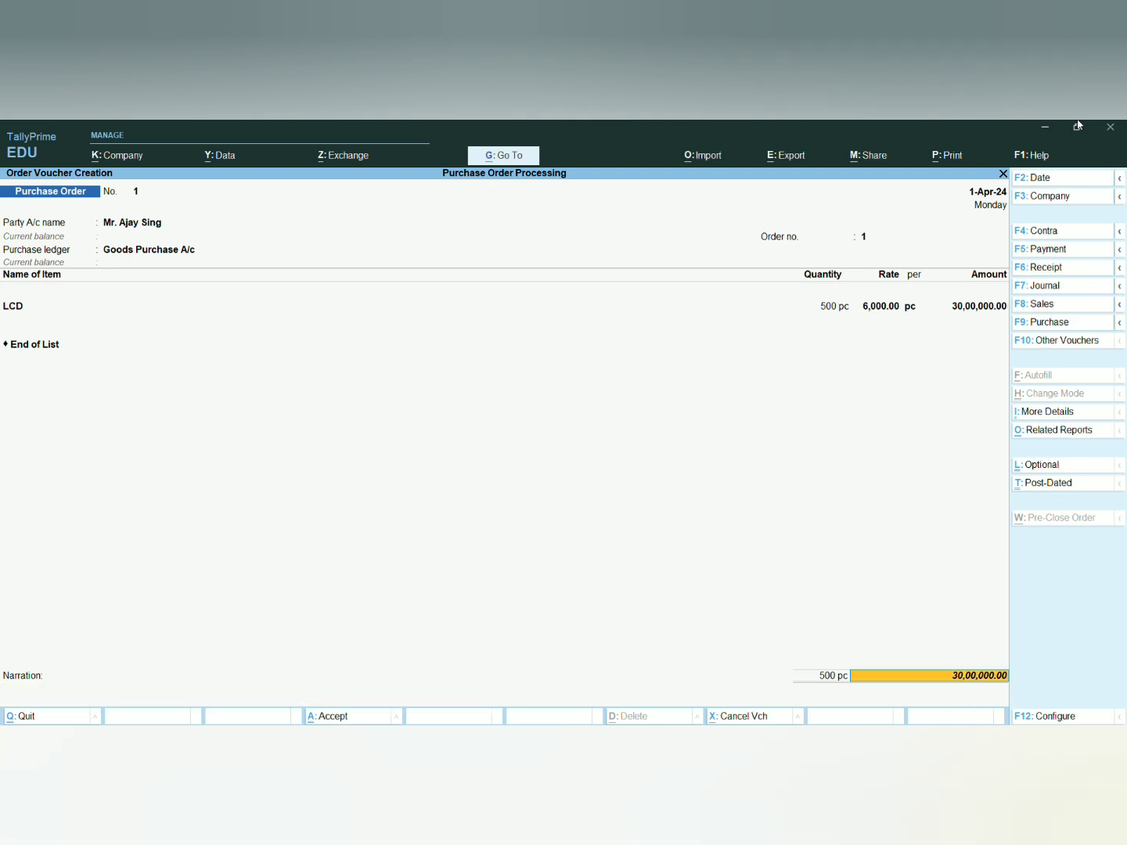
{"action": "key", "text": "BackSpace"}
{"action": "key", "text": "BackSpace"}
{"action": "key", "text": "BackSpace"}
{"action": "key", "text": "Return"}
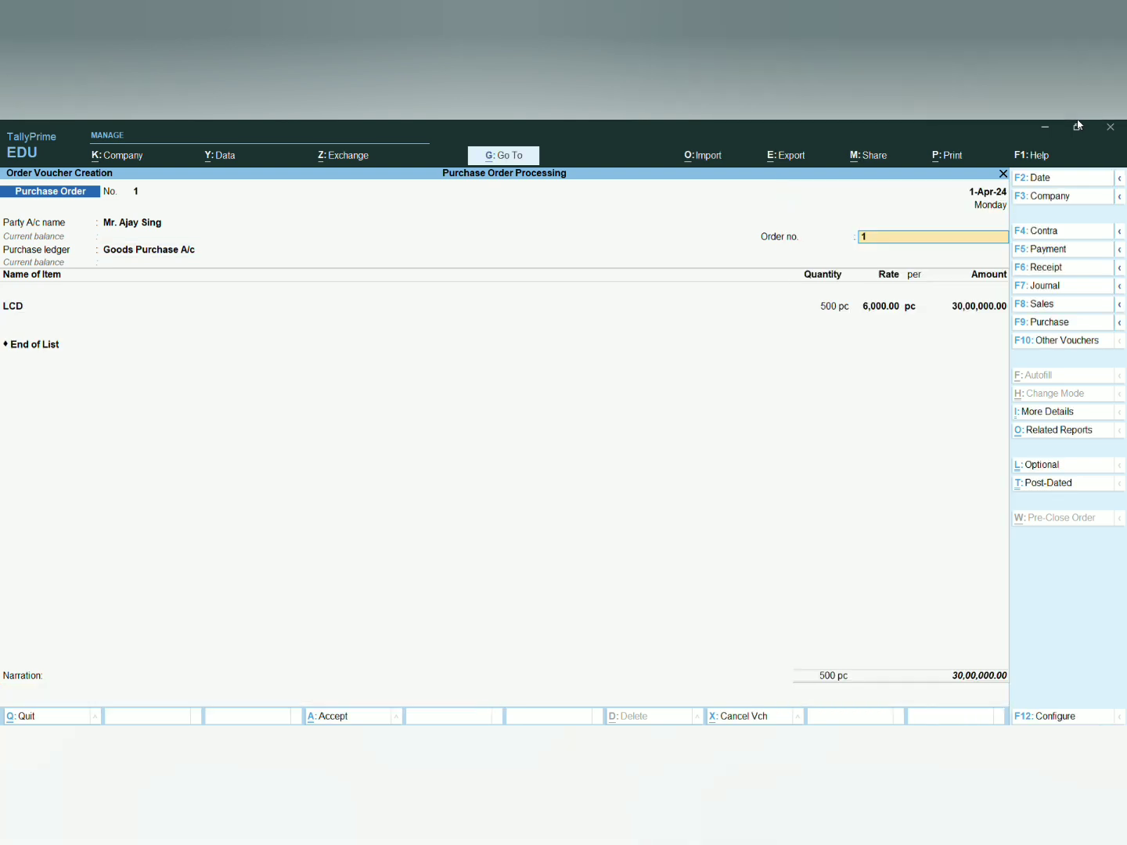
{"action": "type", "text": "121"}
{"action": "key", "text": "Return"}
Keep the LCD allocation and a blank narration, save the purchase order, and leave voucher entry
{"action": "key", "text": "Return"}
{"action": "key", "text": "Return"}
{"action": "key", "text": "Return"}
{"action": "key", "text": "Return"}
{"action": "key", "text": "Return"}
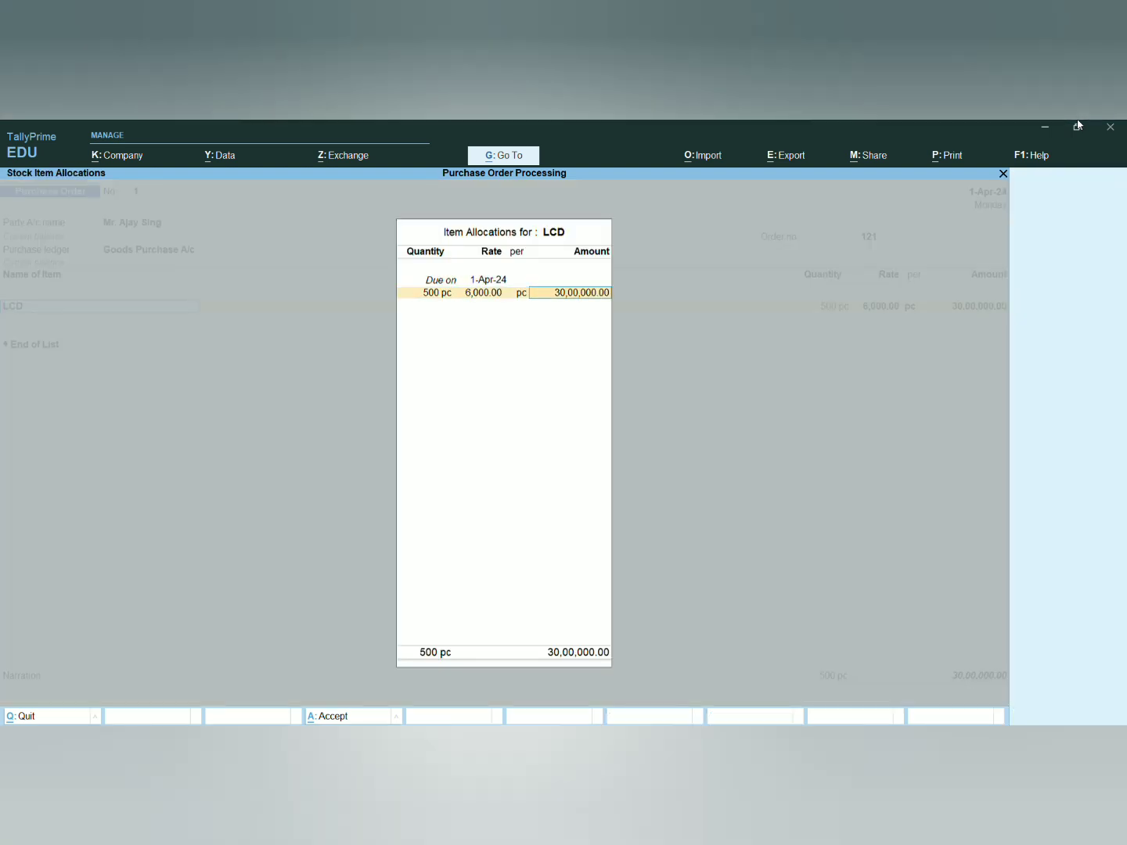
{"action": "key", "text": "Return"}
{"action": "key", "text": "Return"}
{"action": "key", "text": "Return"}
{"action": "key", "text": "Return"}
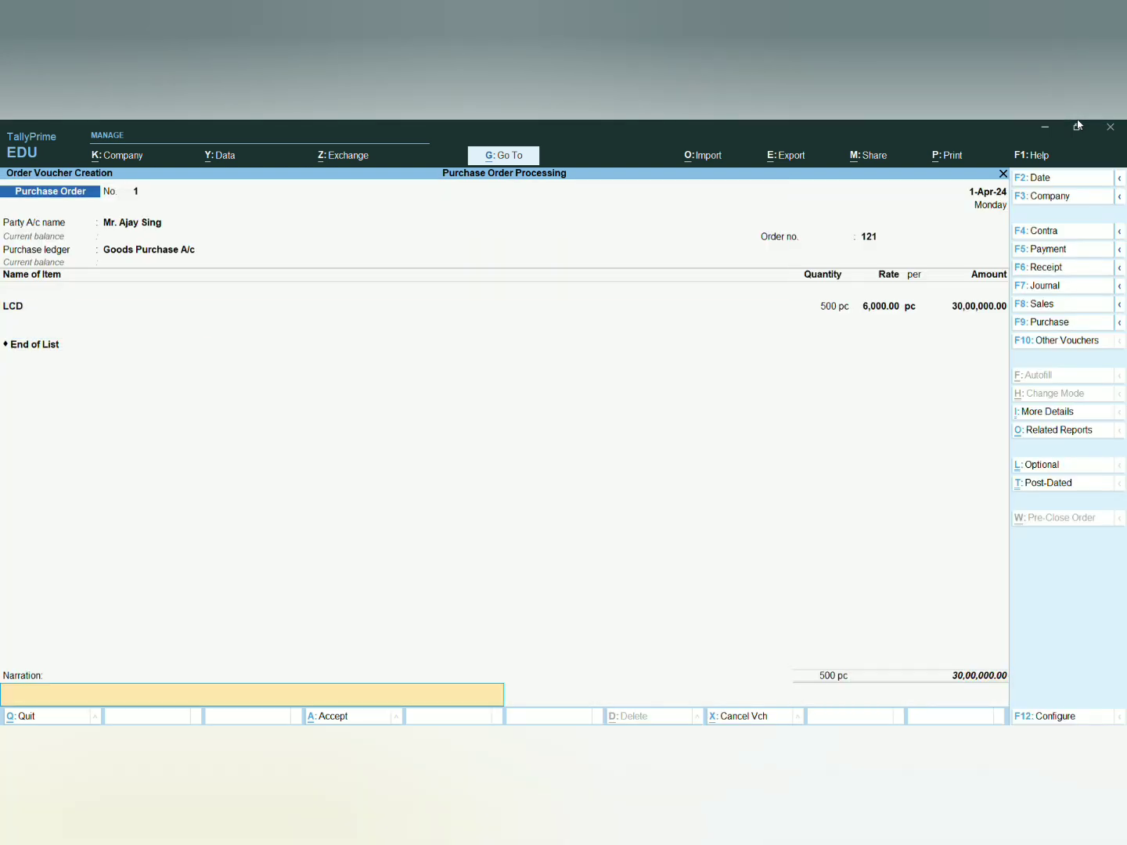
{"action": "key", "text": "Return"}
{"action": "key", "text": "Return"}
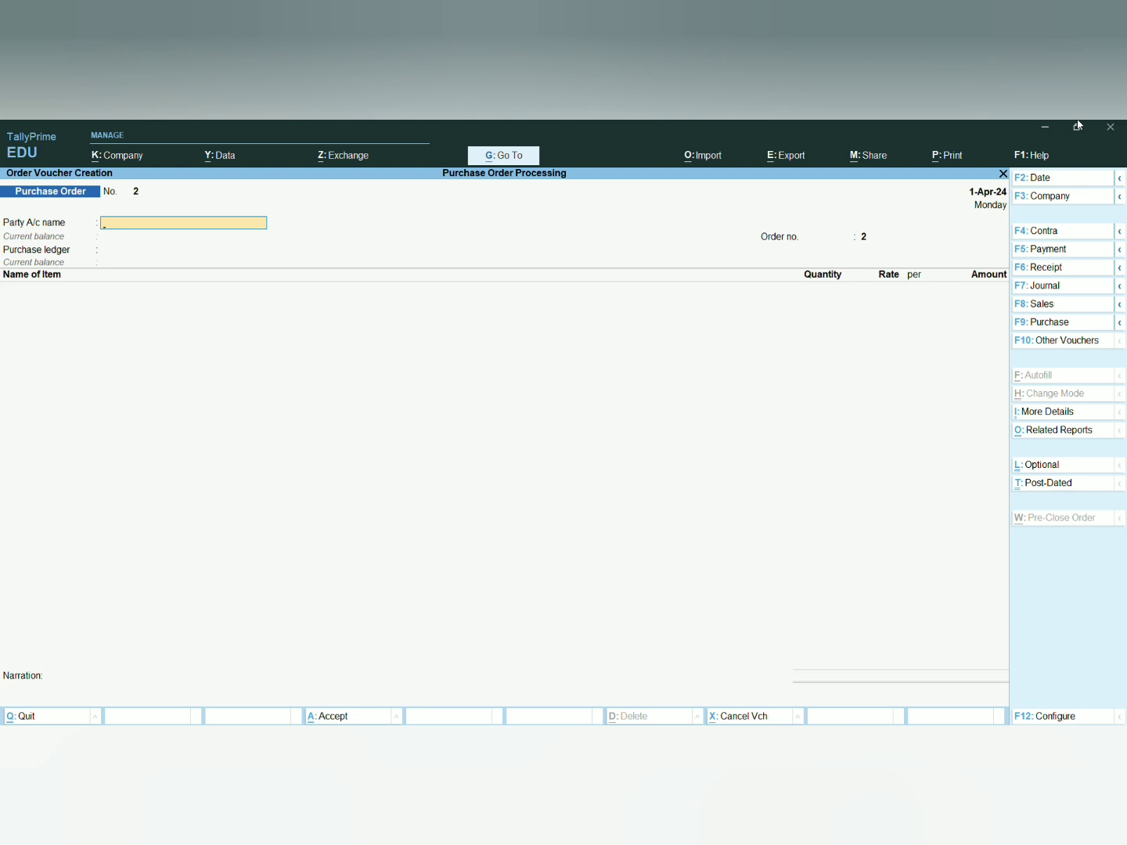
{"action": "key", "text": "Escape"}
Open the Statements of Inventory reports
{"action": "key", "text": "d"}
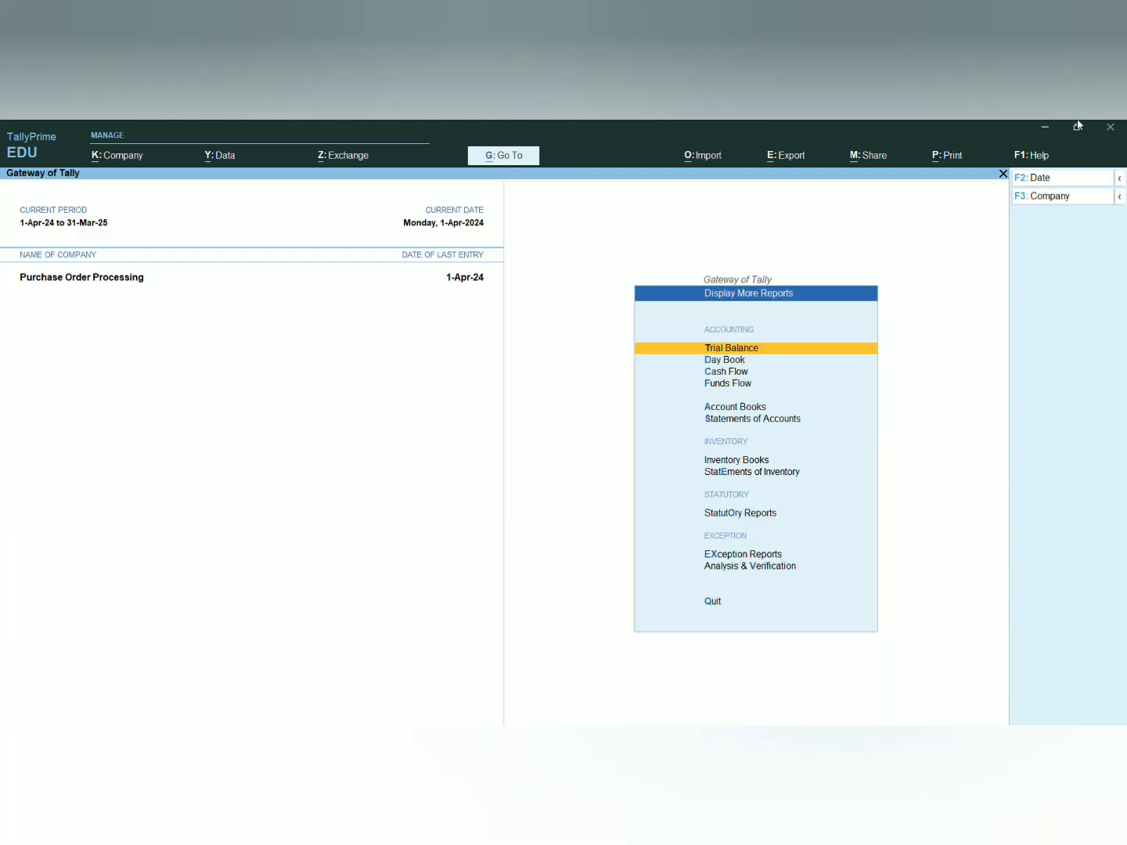
{"action": "key", "text": "Down"}
{"action": "key", "text": "Down"}
{"action": "key", "text": "Down"}
{"action": "key", "text": "Down"}
{"action": "key", "text": "Down"}
{"action": "key", "text": "Down"}
{"action": "key", "text": "Down"}
{"action": "key", "text": "Return"}
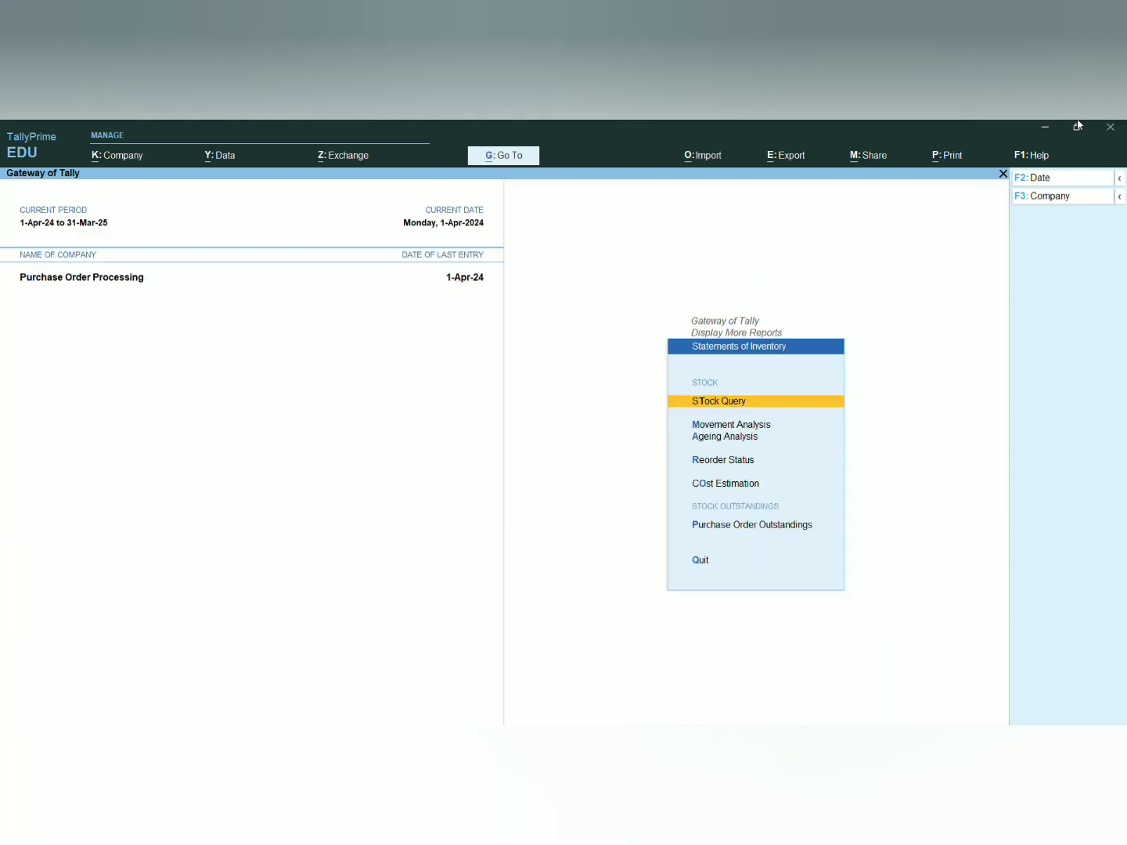
Open the Purchase Order Outstandings report options
{"action": "key", "text": "Down"}
{"action": "key", "text": "Down"}
{"action": "key", "text": "Down"}
{"action": "key", "text": "Down"}
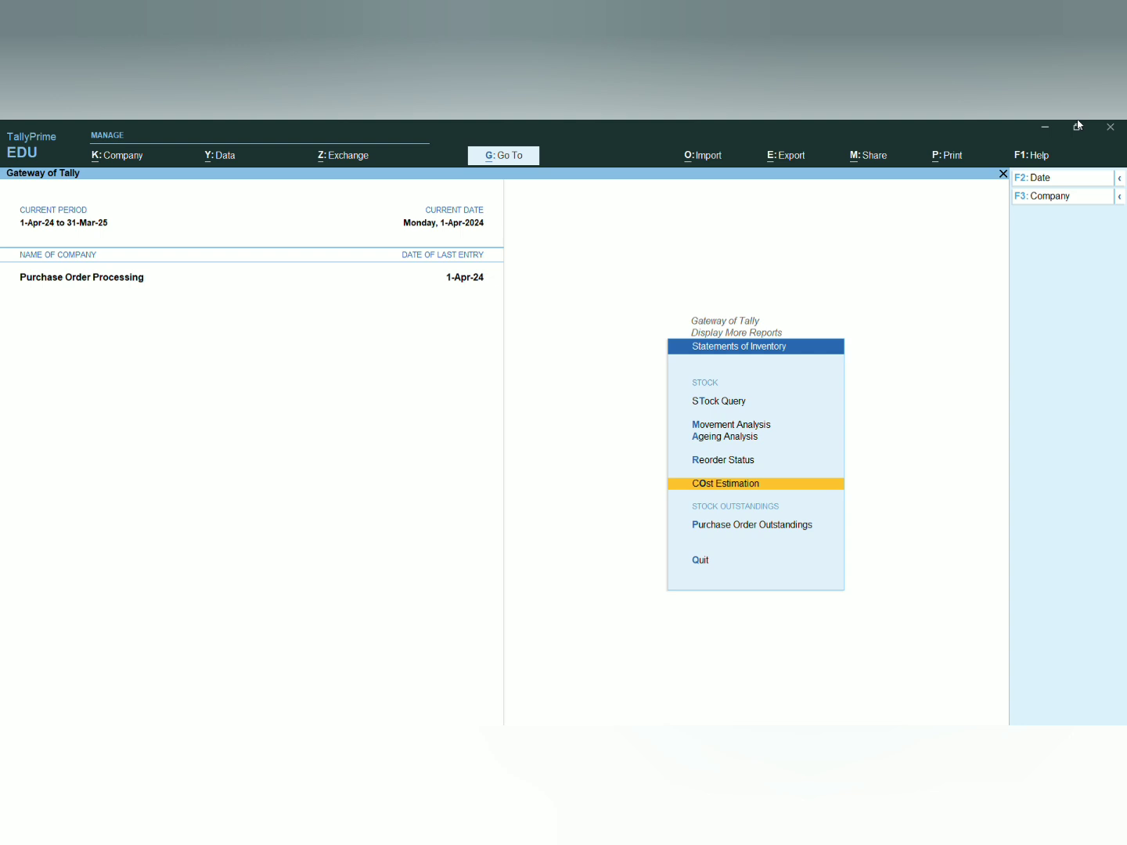
{"action": "key", "text": "Down"}
{"action": "key", "text": "Down"}
{"action": "key", "text": "Up"}
{"action": "key", "text": "Return"}
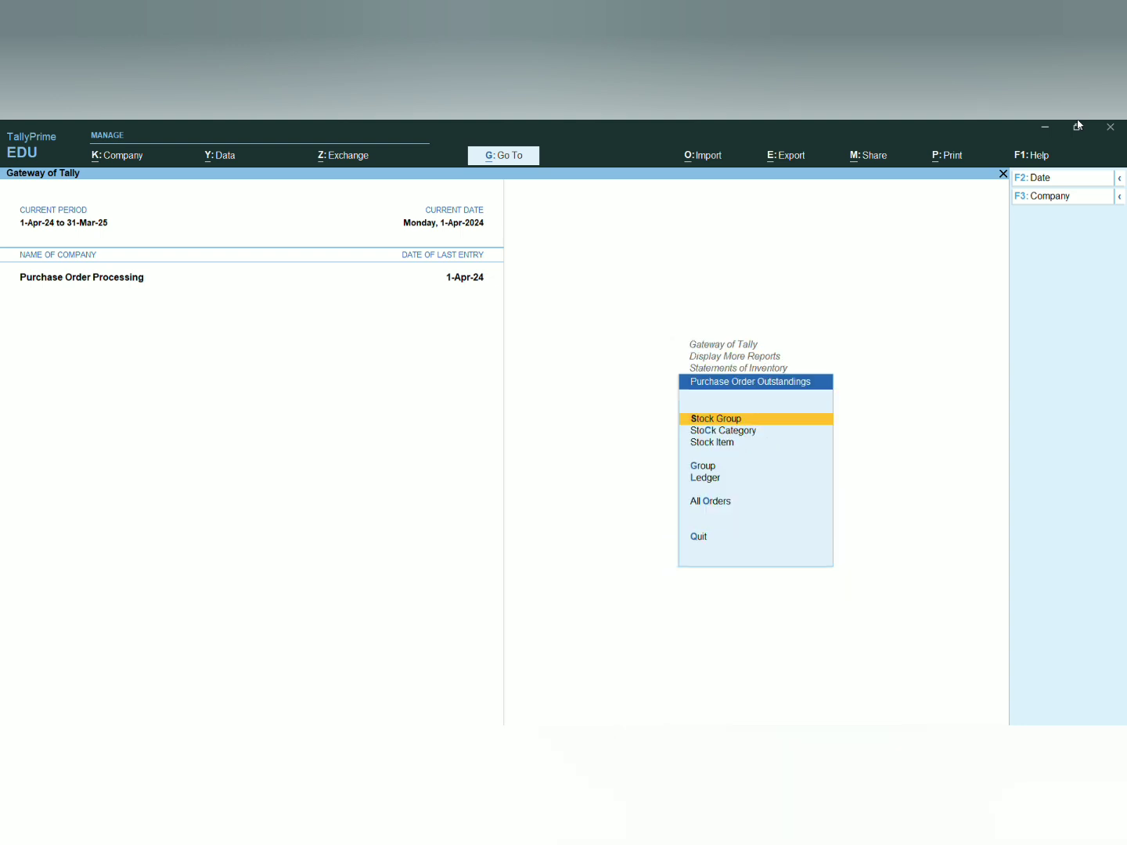
Review the outstanding purchase orders of the Hardware stock category down to the LCD order details, and return to the inventory statements
{"action": "key", "text": "Down"}
{"action": "key", "text": "Down"}
{"action": "key", "text": "Down"}
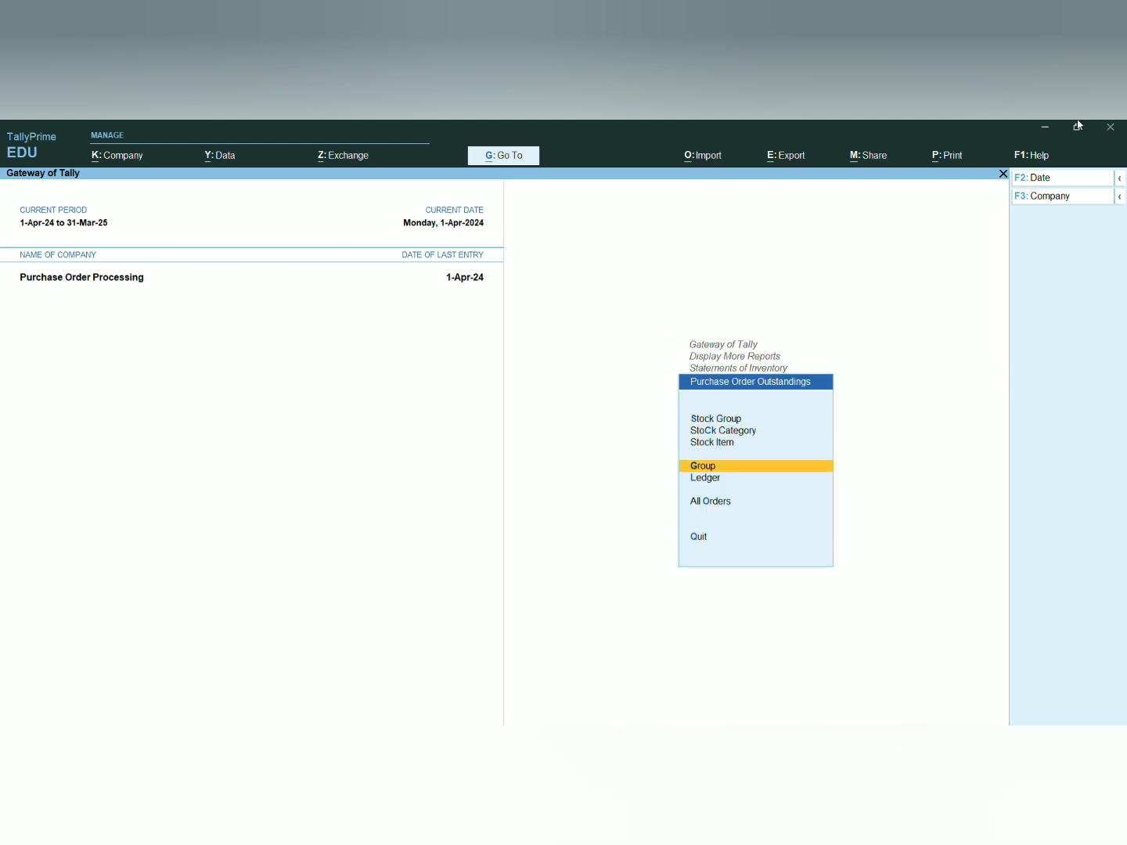
{"action": "key", "text": "Up"}
{"action": "key", "text": "Up"}
{"action": "key", "text": "Return"}
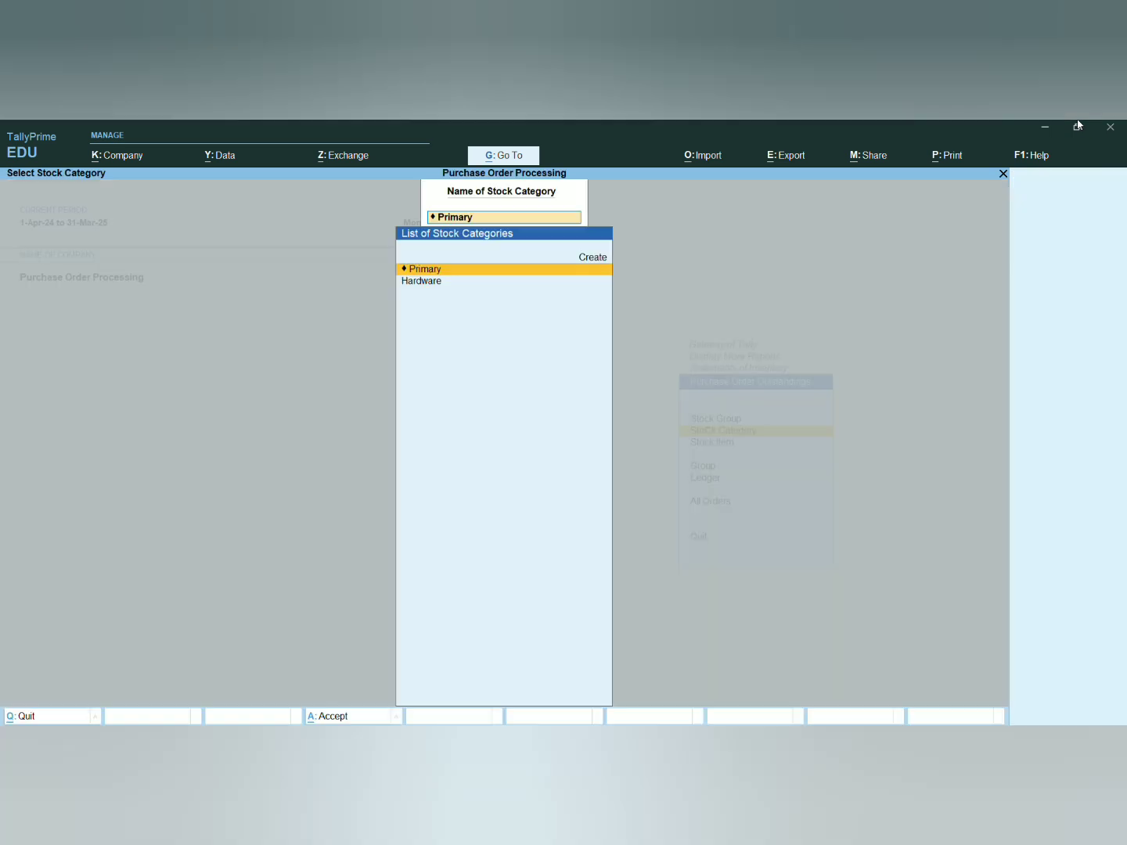
{"action": "key", "text": "Down"}
{"action": "key", "text": "Return"}
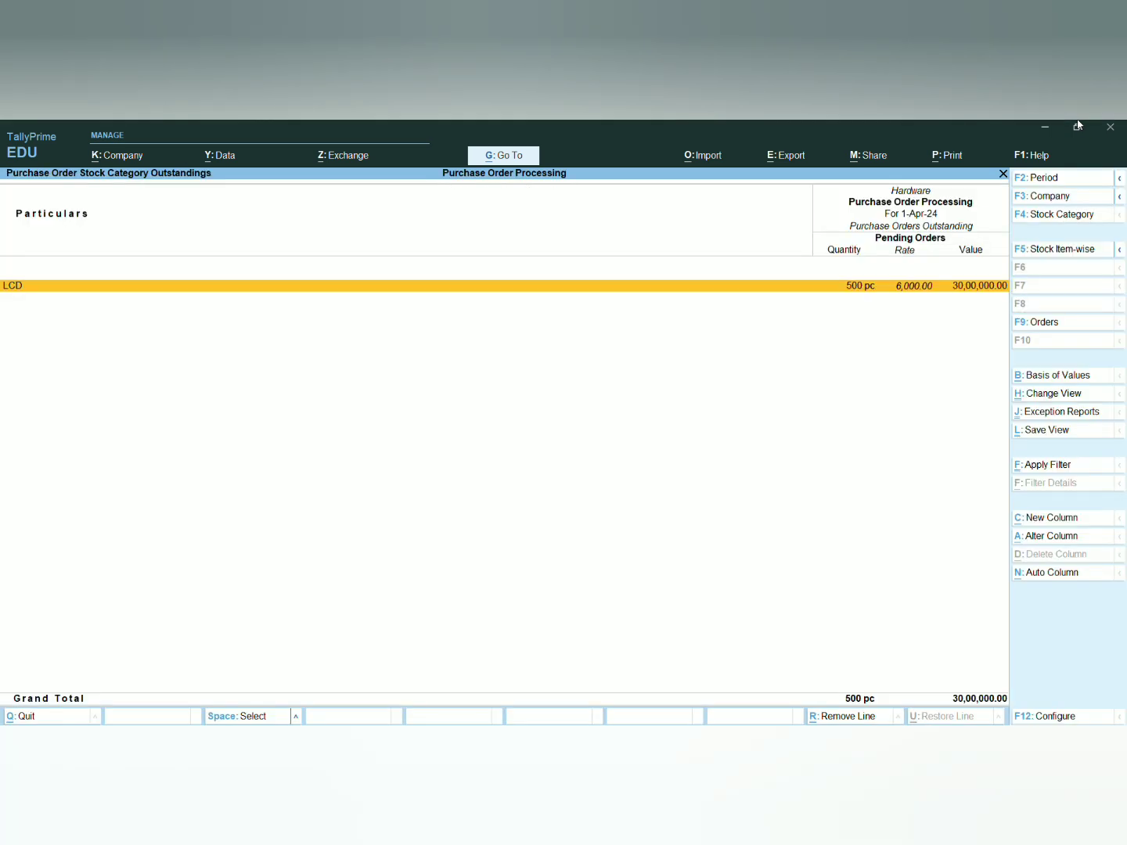
{"action": "key", "text": "Return"}
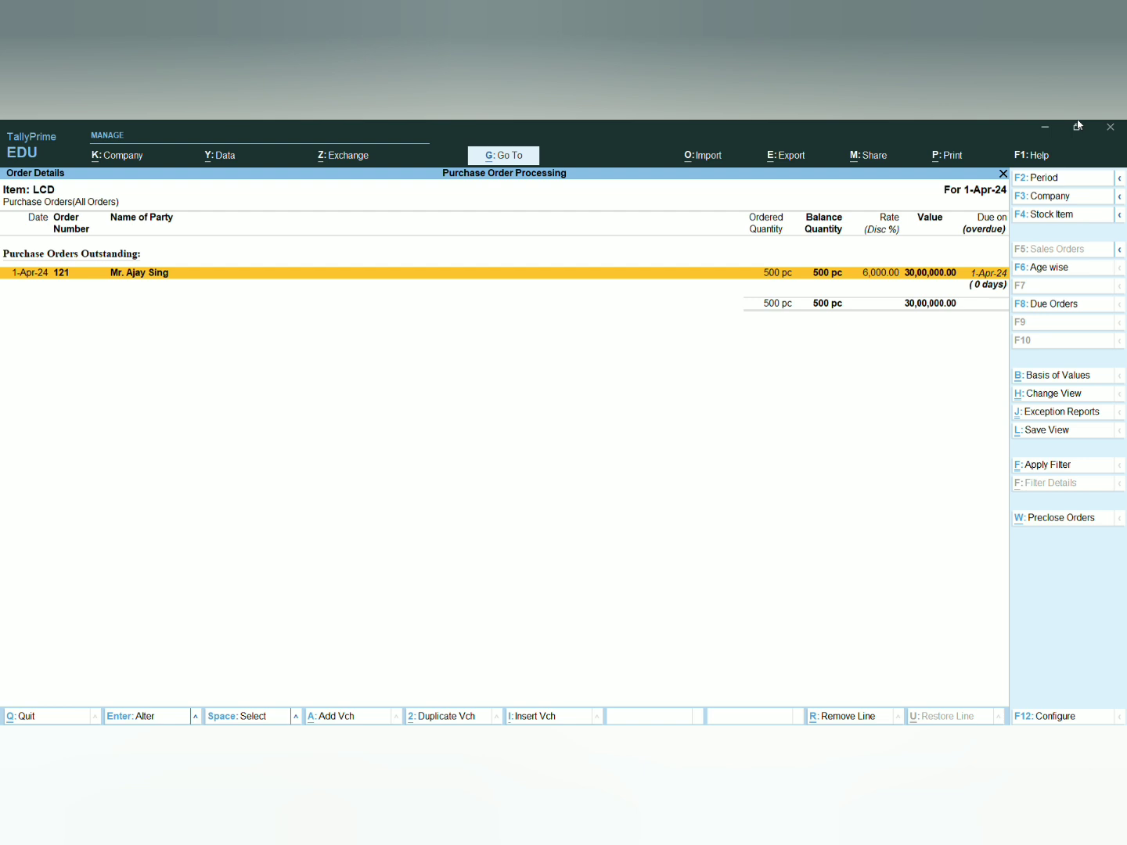
{"action": "key", "text": "Escape"}
{"action": "key", "text": "Escape"}
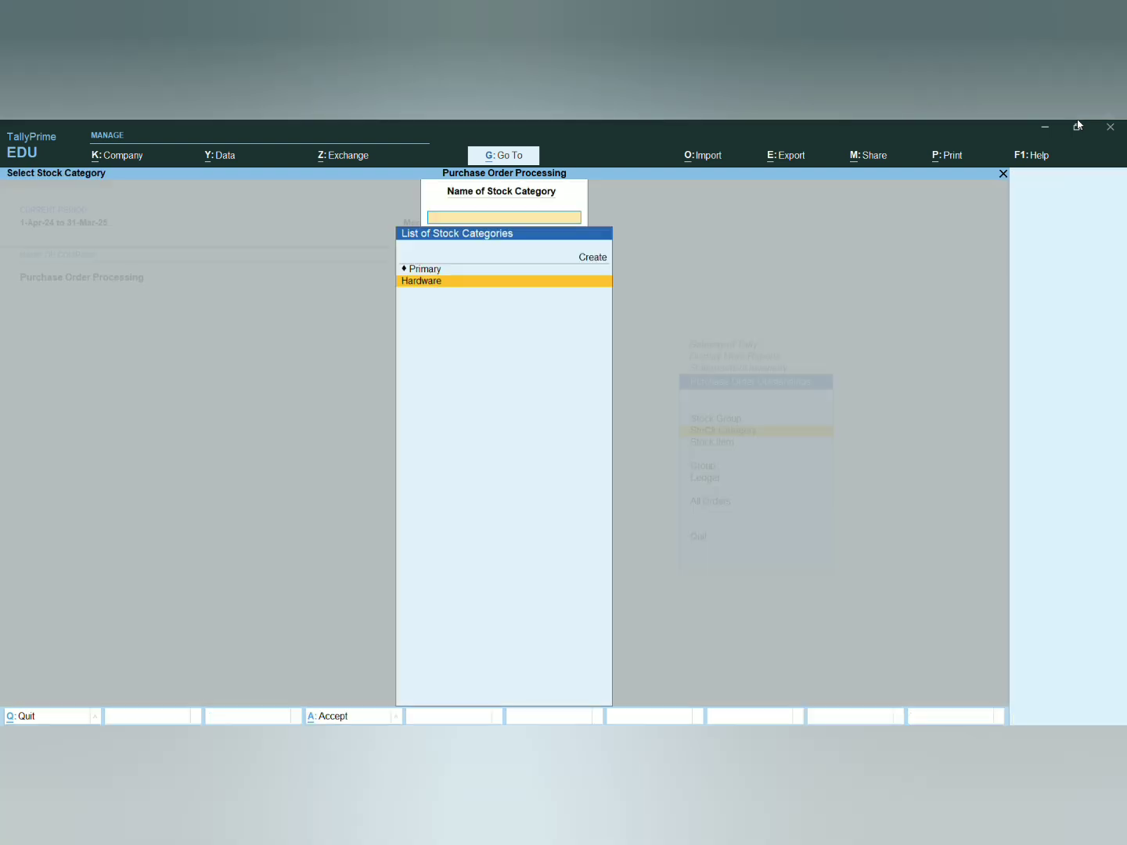
{"action": "key", "text": "Escape"}
{"action": "key", "text": "Escape"}
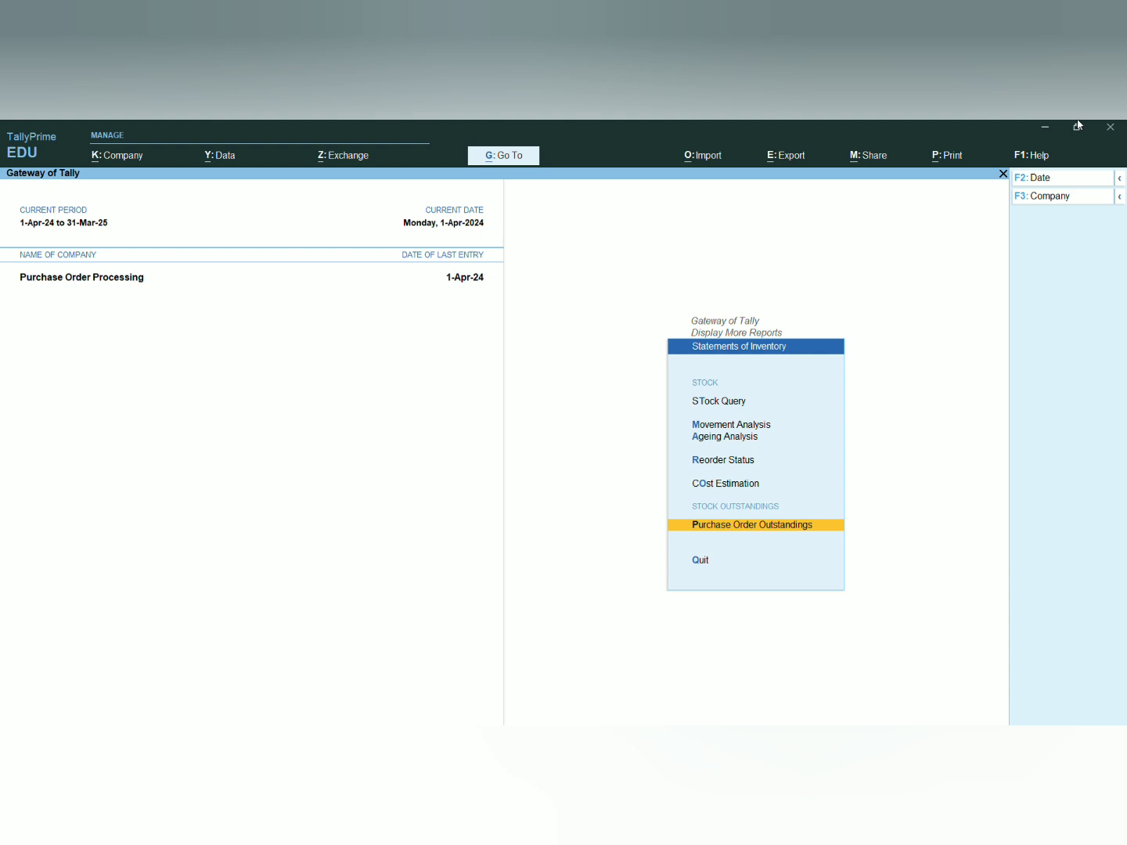
View the stock query for the LCD item, and return to the Gateway of Tally
{"action": "key", "text": "Up"}
{"action": "key", "text": "Up"}
{"action": "key", "text": "Up"}
{"action": "key", "text": "Up"}
{"action": "key", "text": "Up"}
{"action": "key", "text": "Return"}
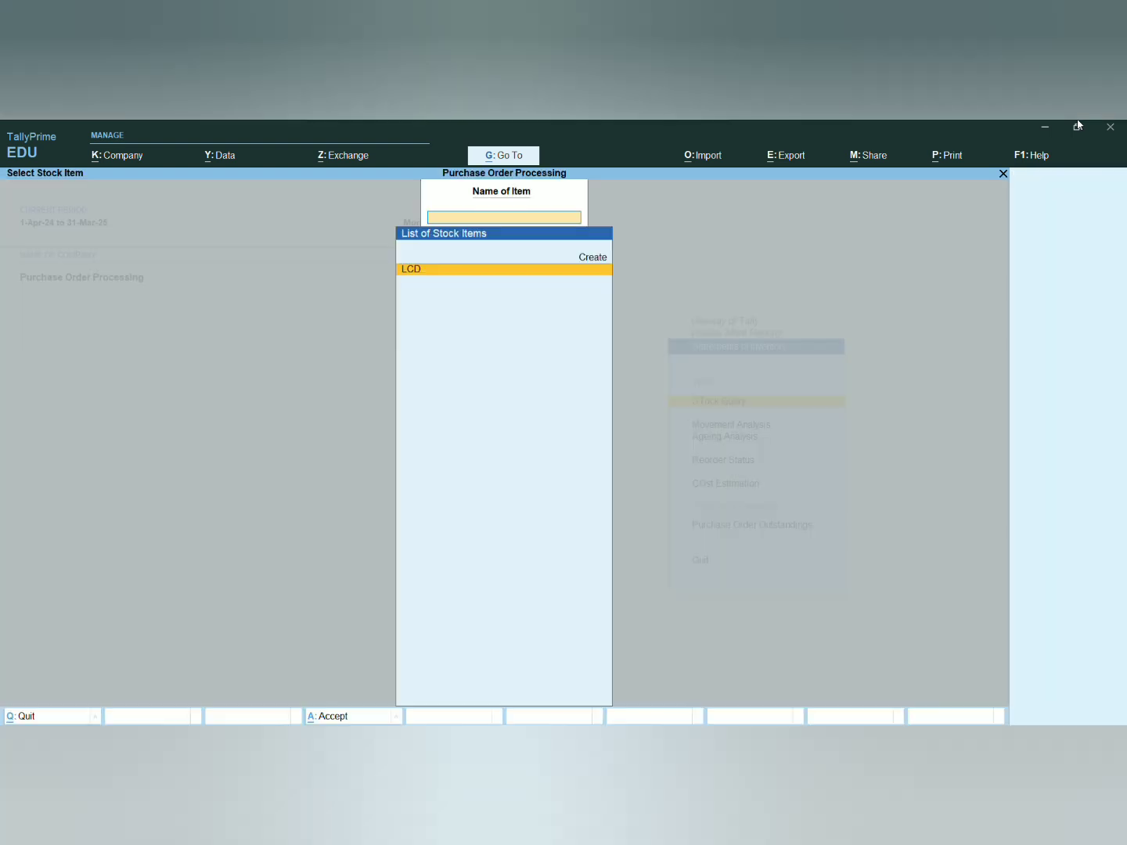
{"action": "key", "text": "Return"}
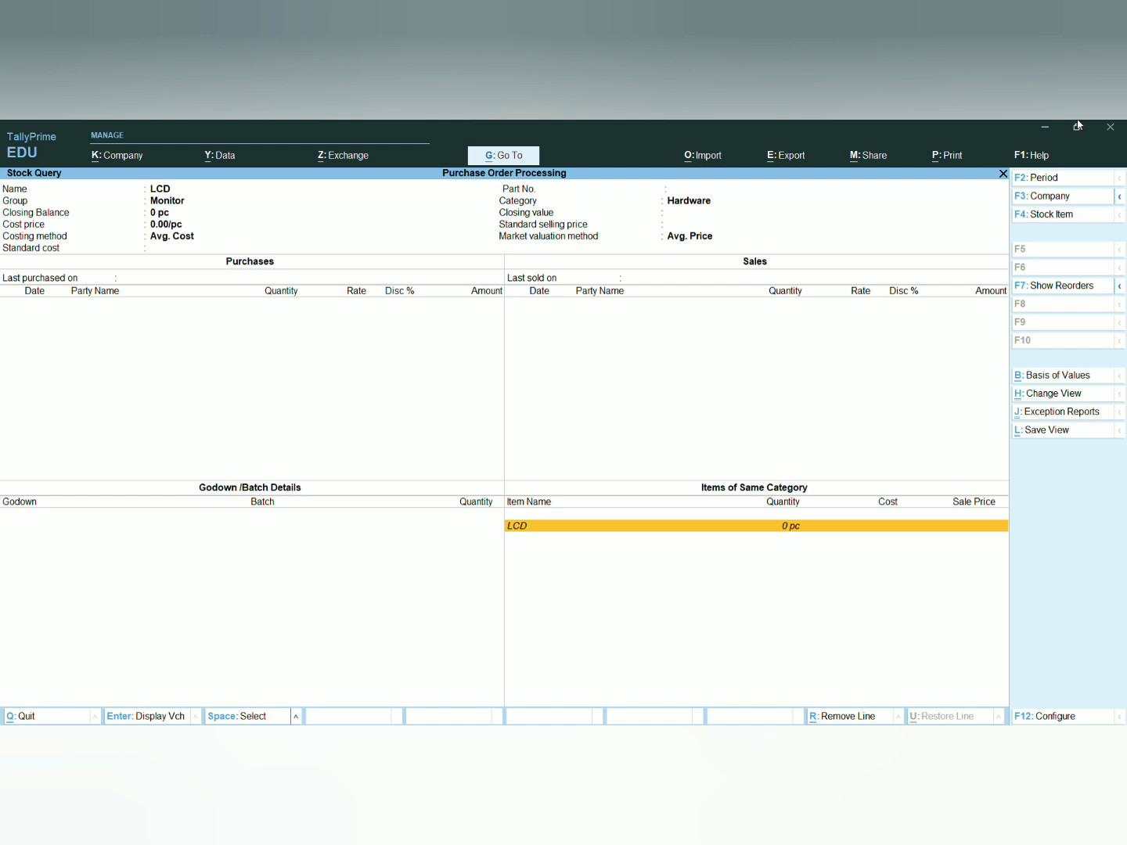
{"action": "key", "text": "Escape"}
{"action": "key", "text": "Escape"}
{"action": "key", "text": "Escape"}
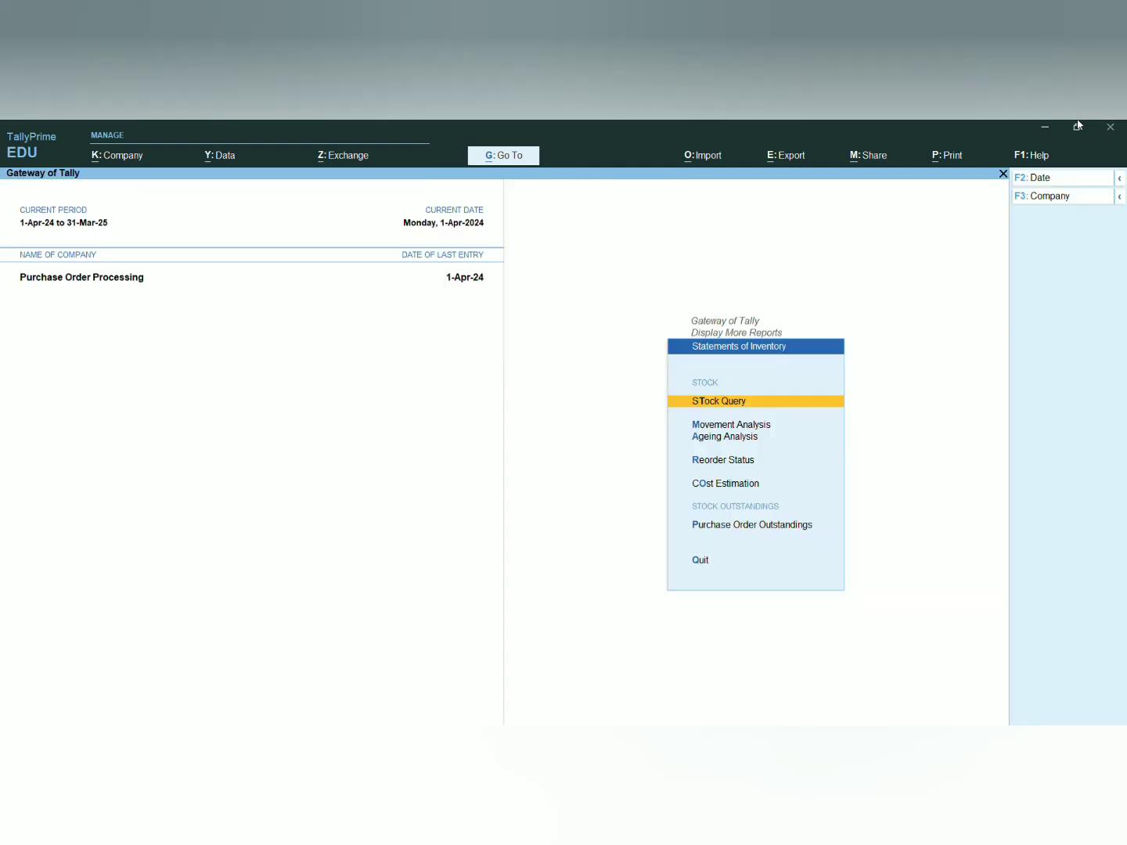
{"action": "key", "text": "Escape"}
{"action": "key", "text": "Escape"}
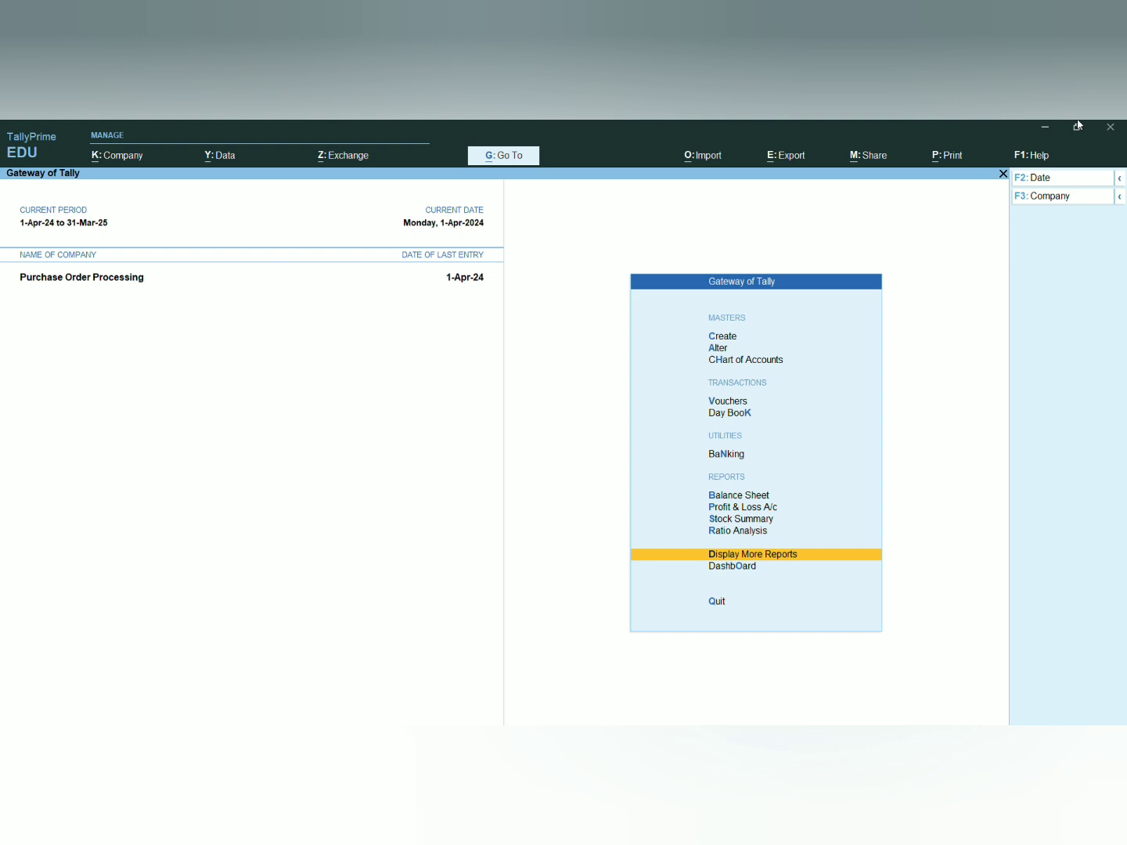
Open voucher entry, activate the inactive Receipt Note voucher type and switch to it
{"action": "key", "text": "Up"}
{"action": "key", "text": "Up"}
{"action": "key", "text": "Up"}
{"action": "key", "text": "Up"}
{"action": "key", "text": "Up"}
{"action": "key", "text": "Up"}
{"action": "key", "text": "Up"}
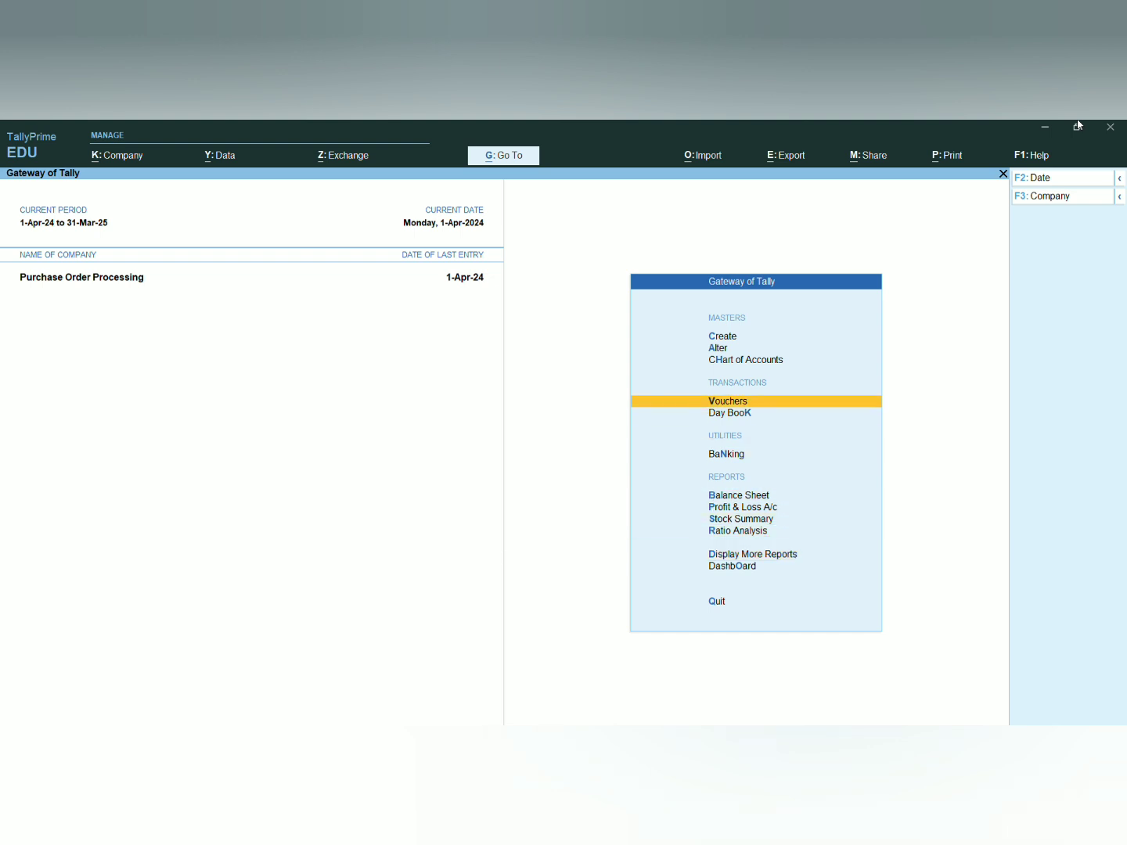
{"action": "key", "text": "Return"}
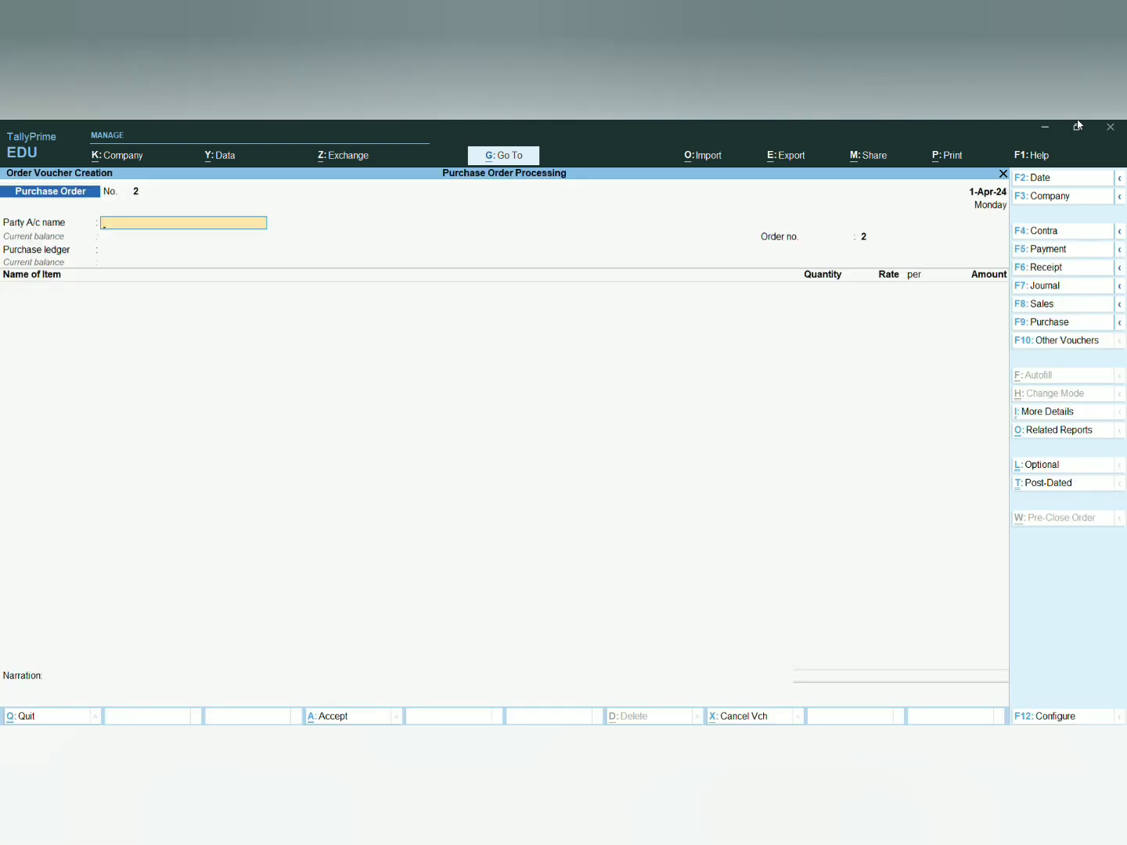
{"action": "left_click", "coordinate": [1057, 342]}
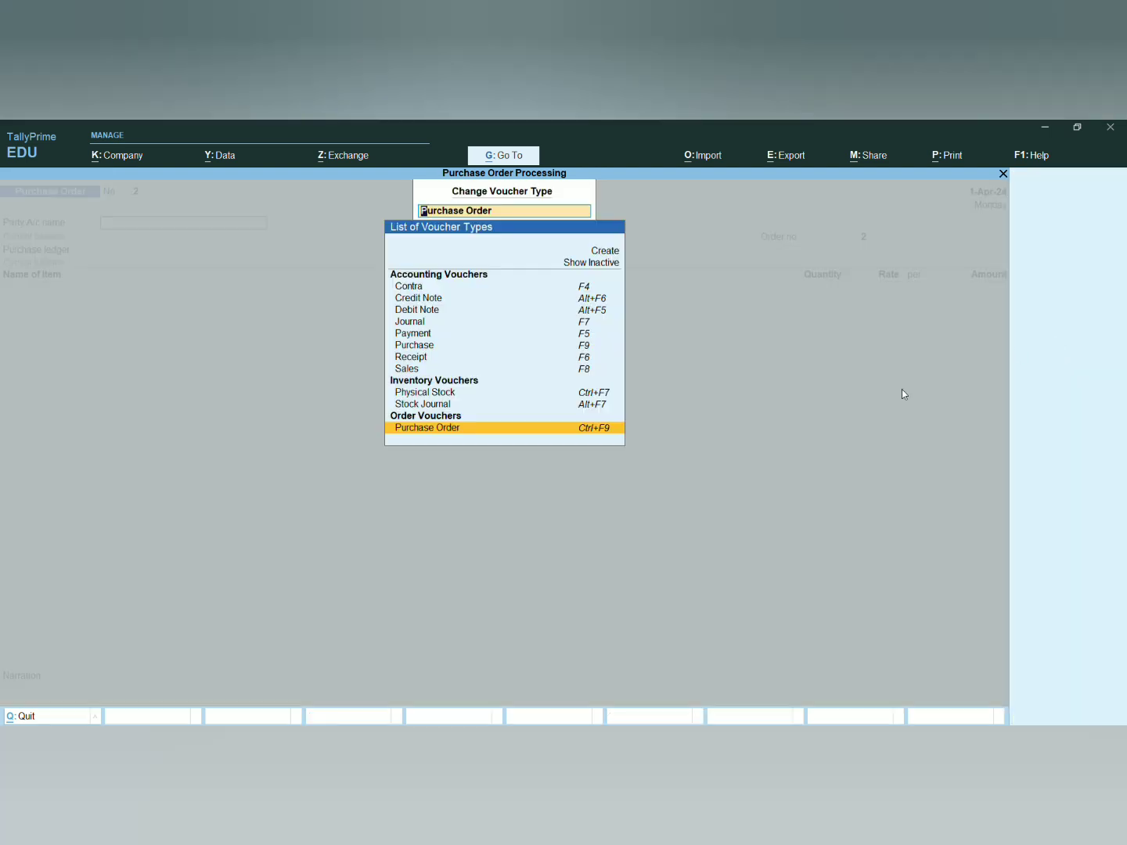
{"action": "left_click", "coordinate": [603, 264]}
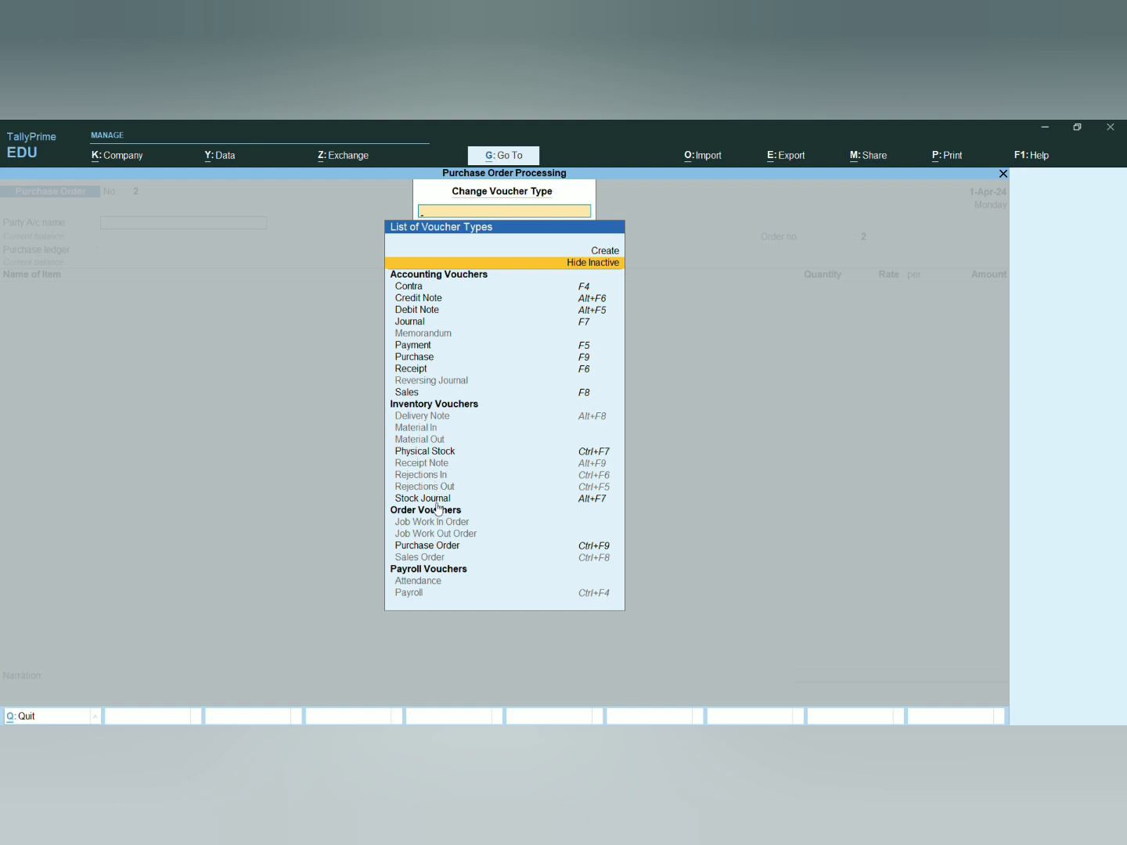
{"action": "left_click", "coordinate": [439, 467]}
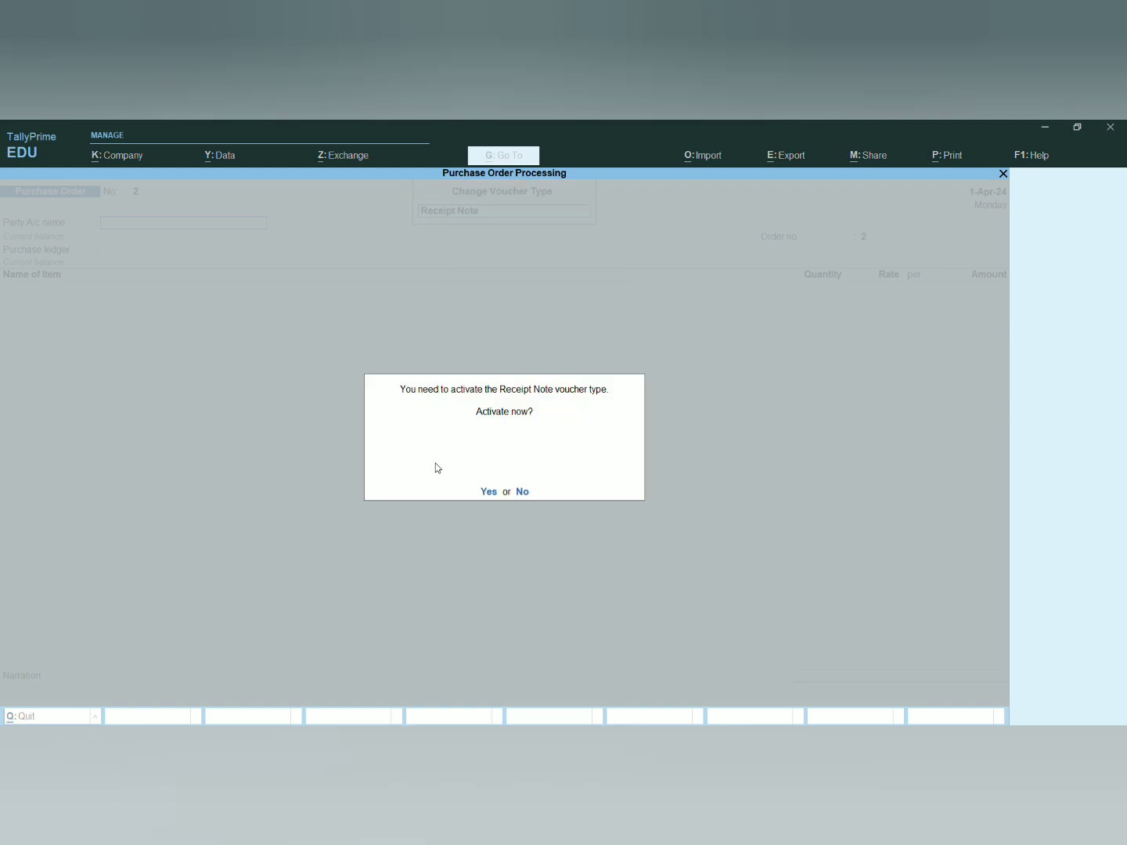
{"action": "type", "text": "y"}
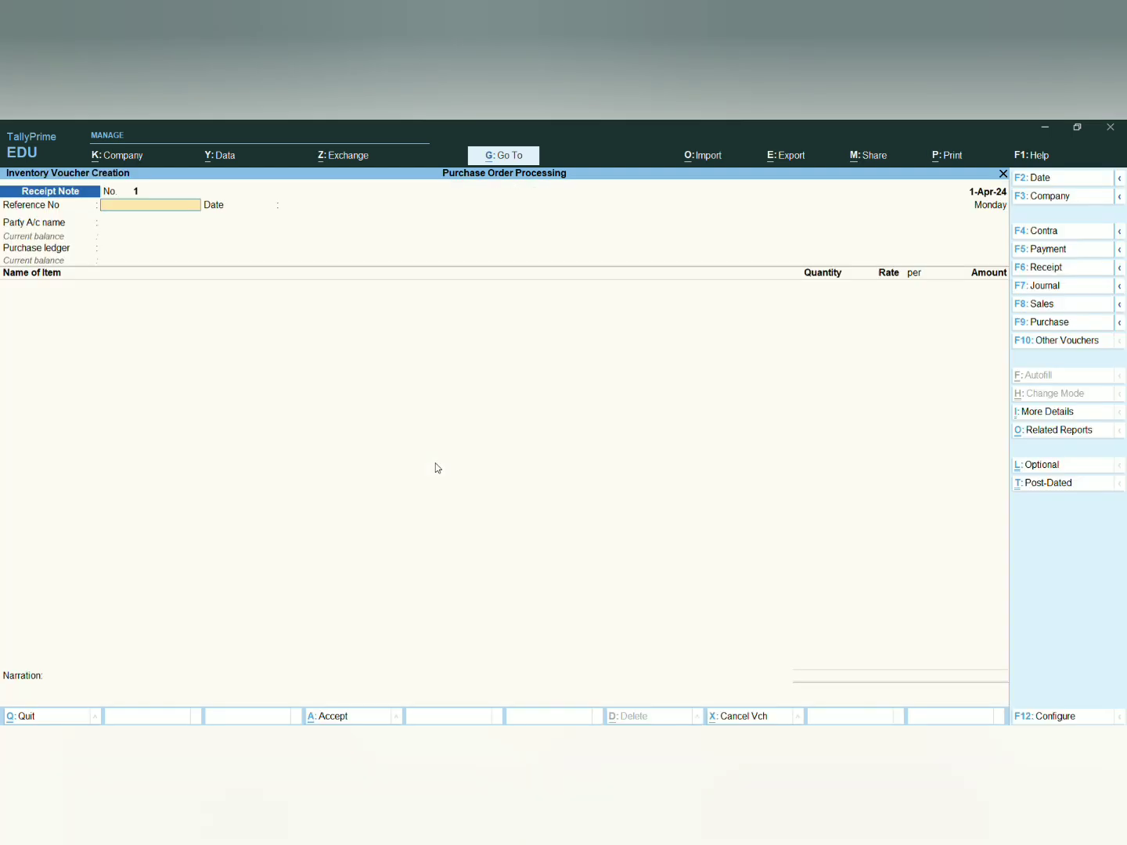
Enter the receipt note's reference number, keep the date 1-Apr-24, and choose the supplier's ledger as the party account
{"action": "type", "text": "121"}
{"action": "key", "text": "Return"}
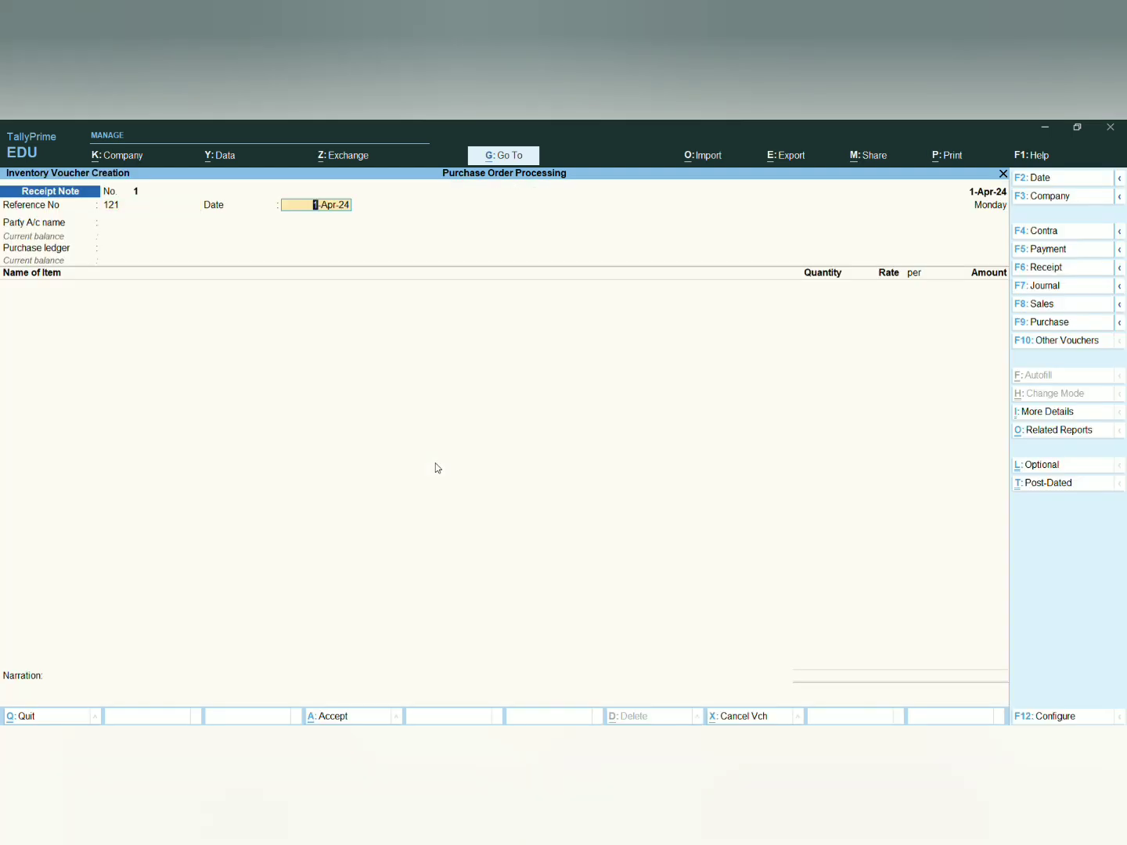
{"action": "key", "text": "Return"}
{"action": "key", "text": "Down"}
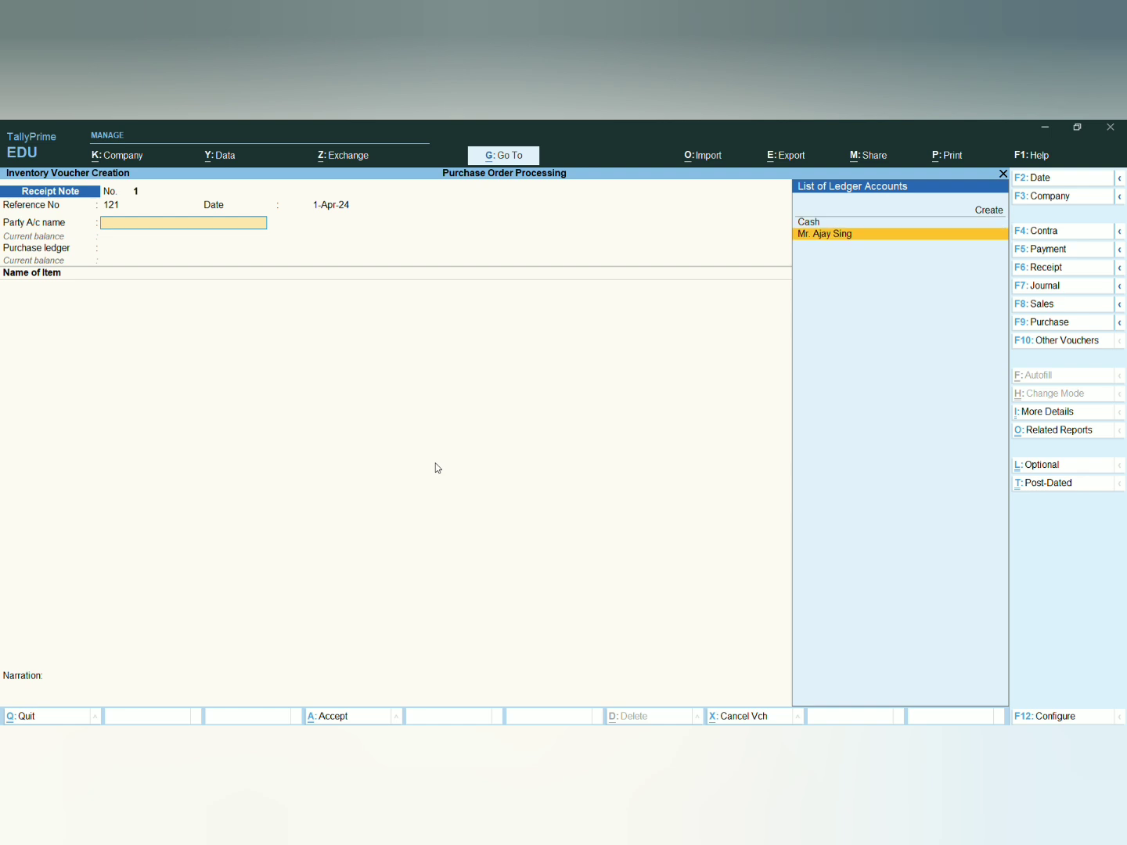
{"action": "key", "text": "Return"}
Link the receipt note to the existing purchase order dated 1-Apr-24, and leave the other order and receipt details blank
{"action": "key", "text": "Down"}
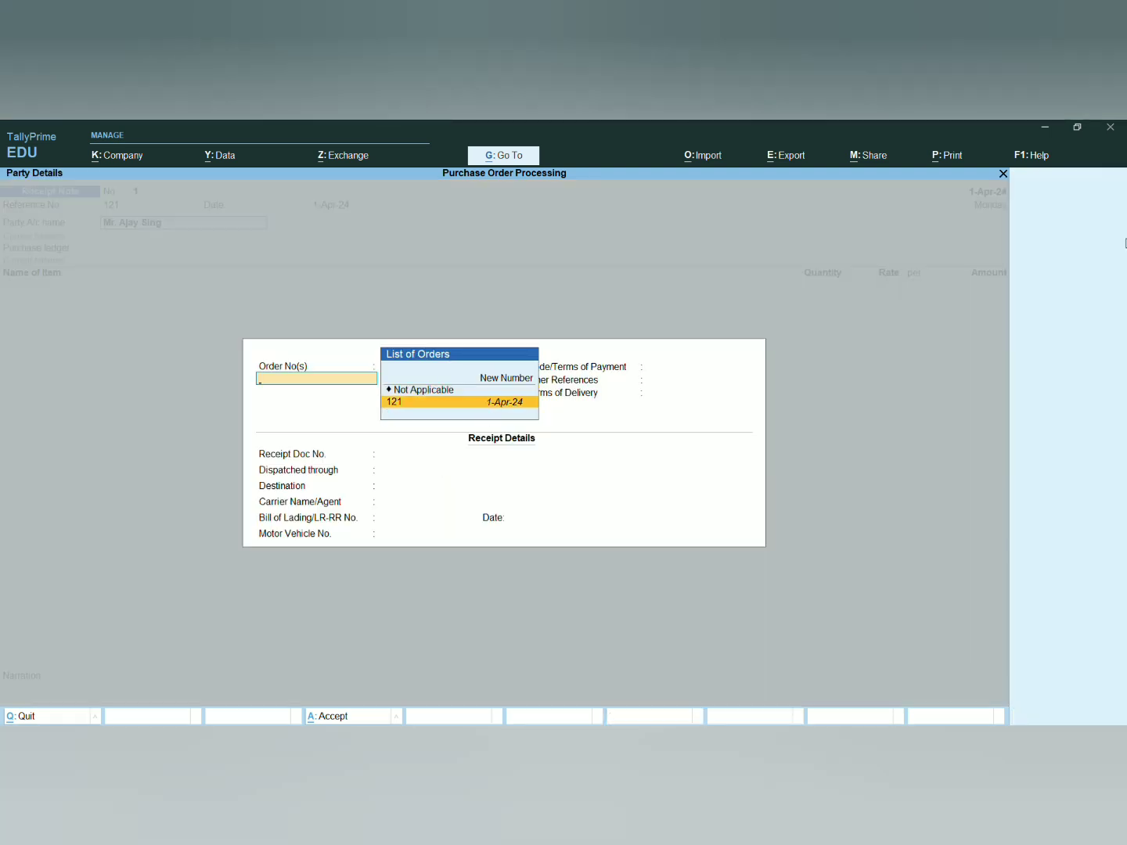
{"action": "key", "text": "Return"}
{"action": "key", "text": "Return"}
{"action": "key", "text": "Return"}
{"action": "key", "text": "Return"}
{"action": "key", "text": "Return"}
{"action": "key", "text": "Return"}
{"action": "key", "text": "Return"}
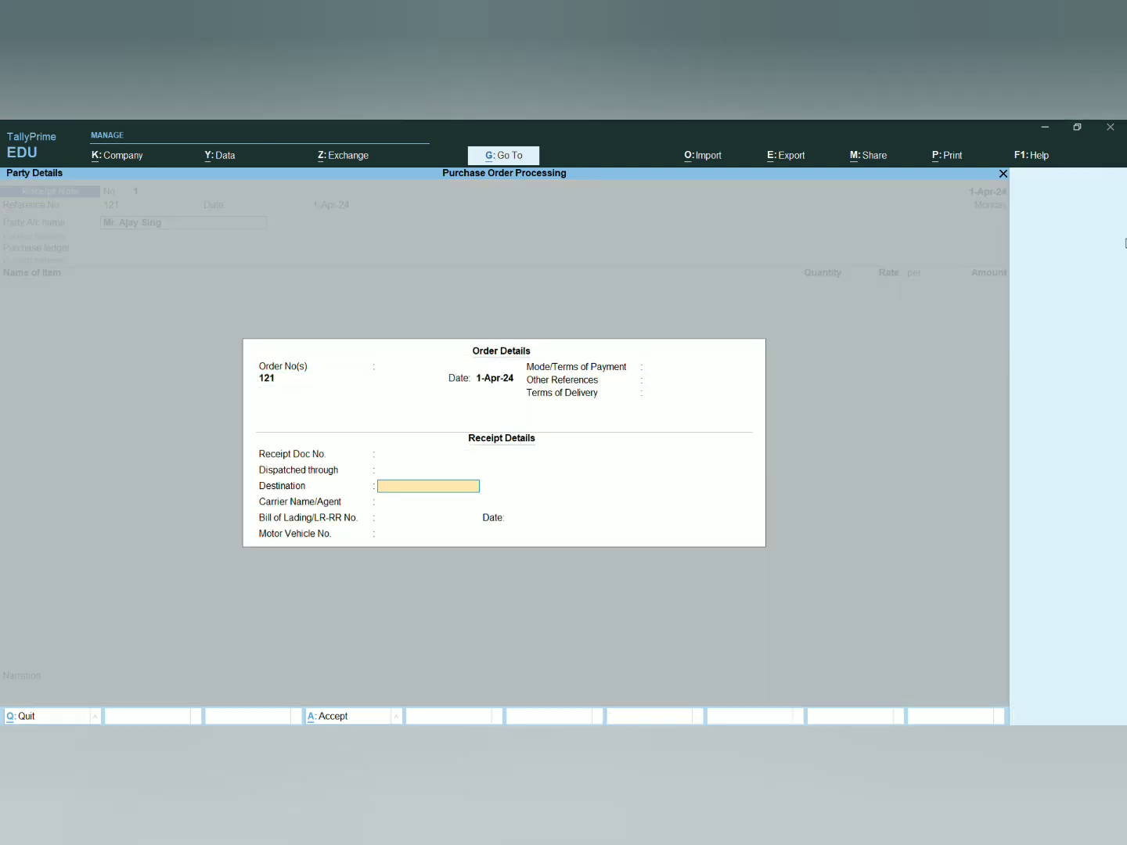
{"action": "key", "text": "Return"}
{"action": "key", "text": "Return"}
{"action": "key", "text": "Return"}
{"action": "key", "text": "Return"}
{"action": "key", "text": "Return"}
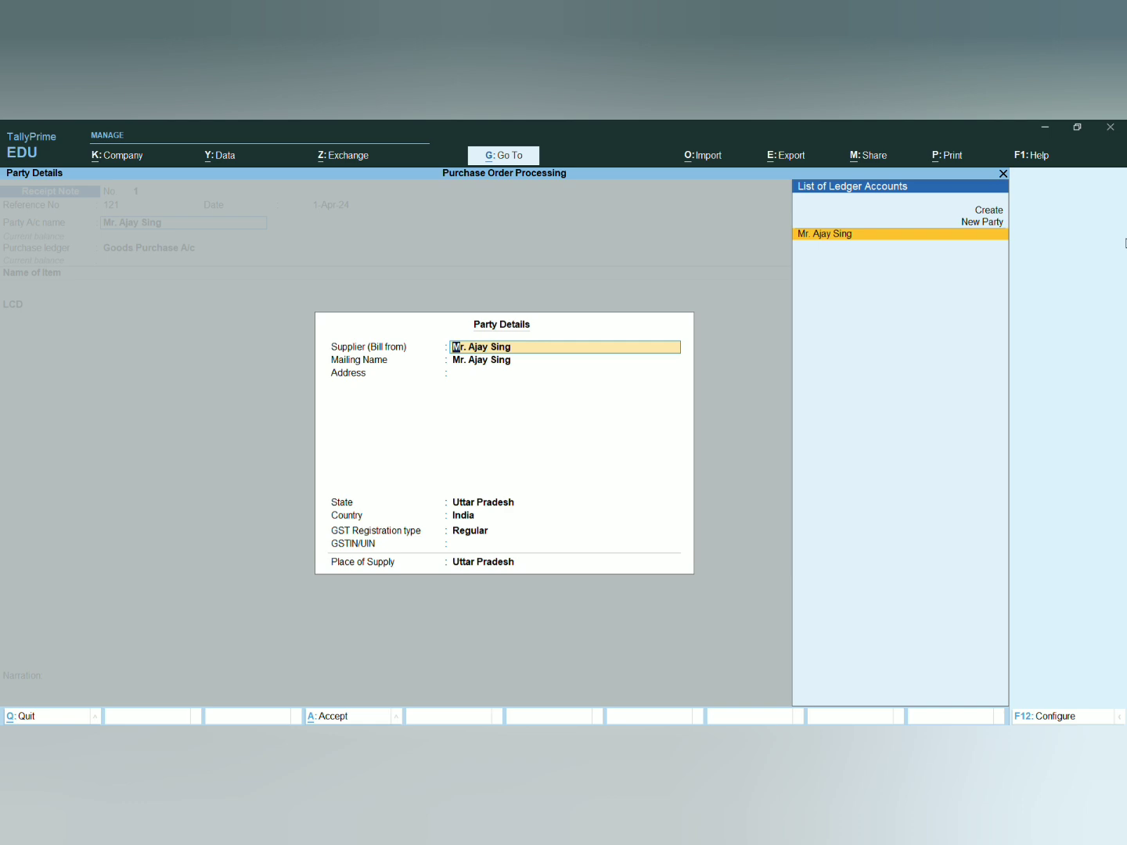
Accept the supplier's party details for the receipt note as filled in
{"action": "key", "text": "Return"}
{"action": "key", "text": "Return"}
{"action": "key", "text": "Return"}
{"action": "key", "text": "Return"}
{"action": "key", "text": "Return"}
{"action": "key", "text": "Return"}
{"action": "key", "text": "Return"}
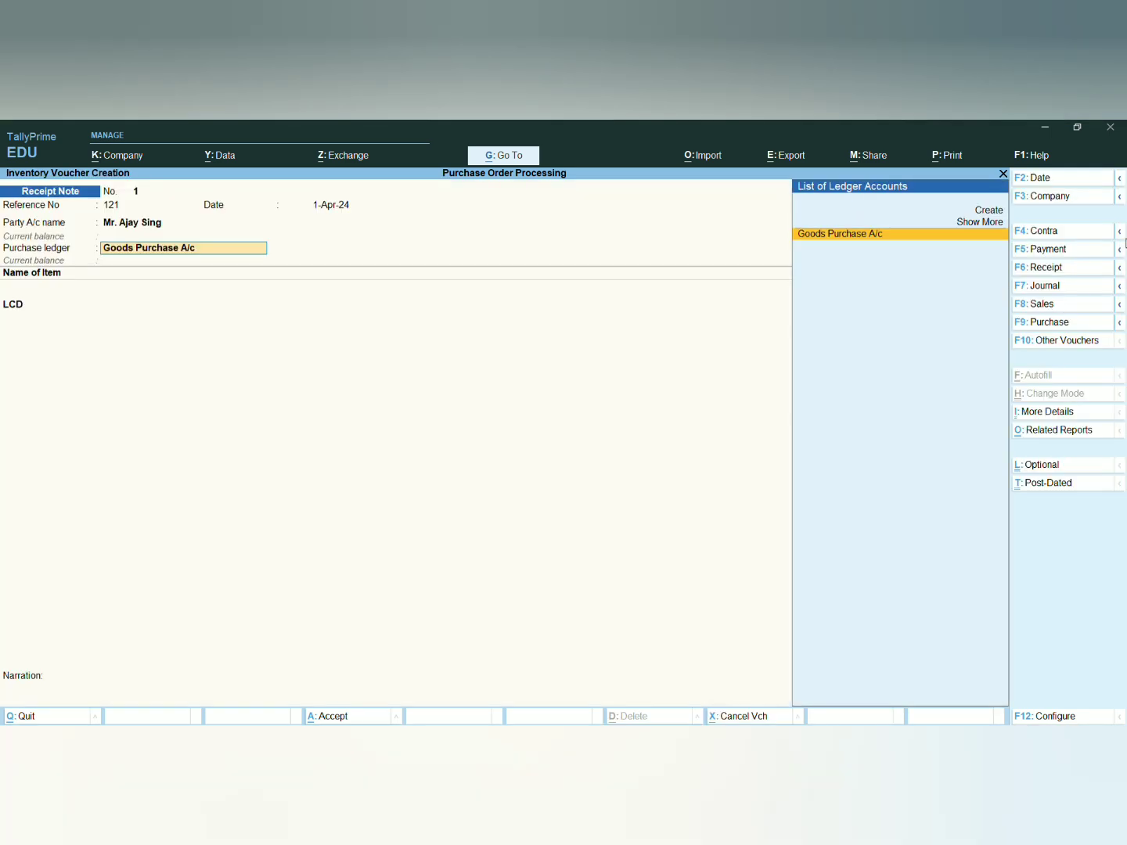
Keep Goods Purchase A/c as the purchase ledger and accept the LCD allocation of 500 pc at 6,000.00
{"action": "key", "text": "Return"}
{"action": "key", "text": "Return"}
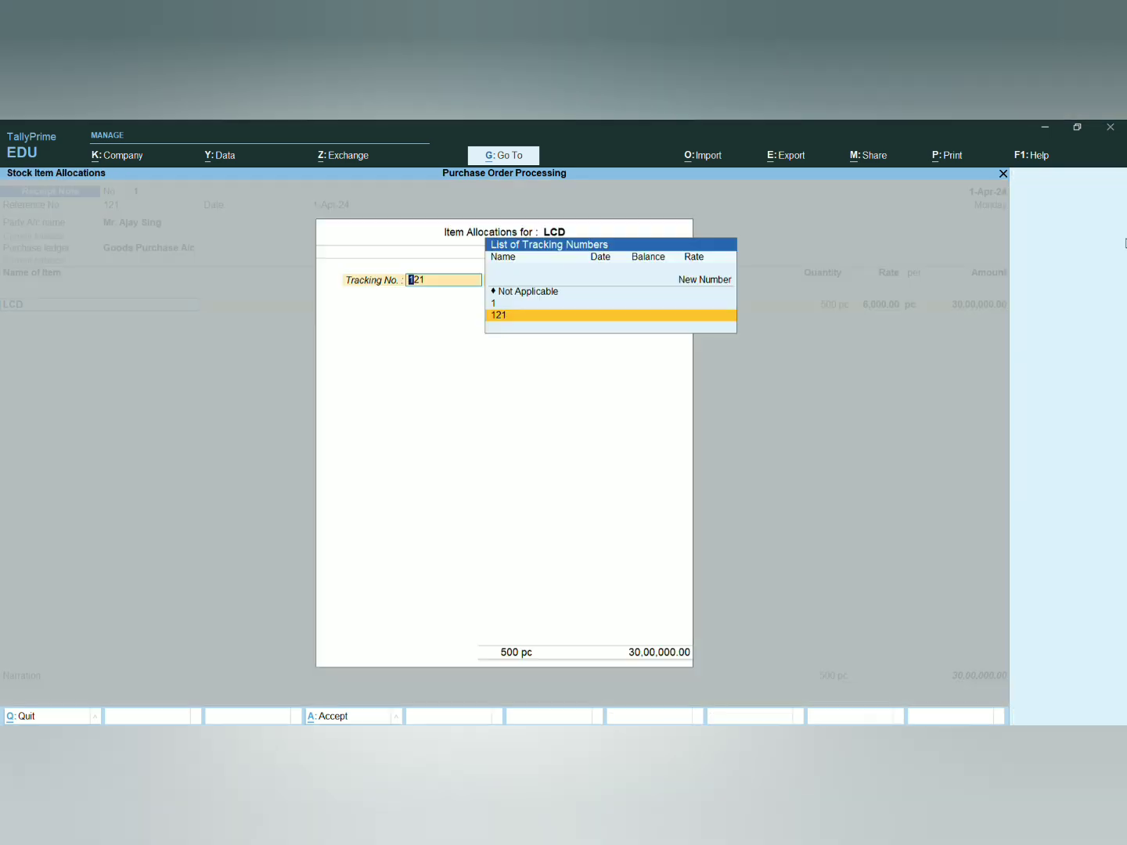
{"action": "key", "text": "Return"}
{"action": "key", "text": "Return"}
{"action": "key", "text": "Return"}
{"action": "key", "text": "Return"}
{"action": "key", "text": "Return"}
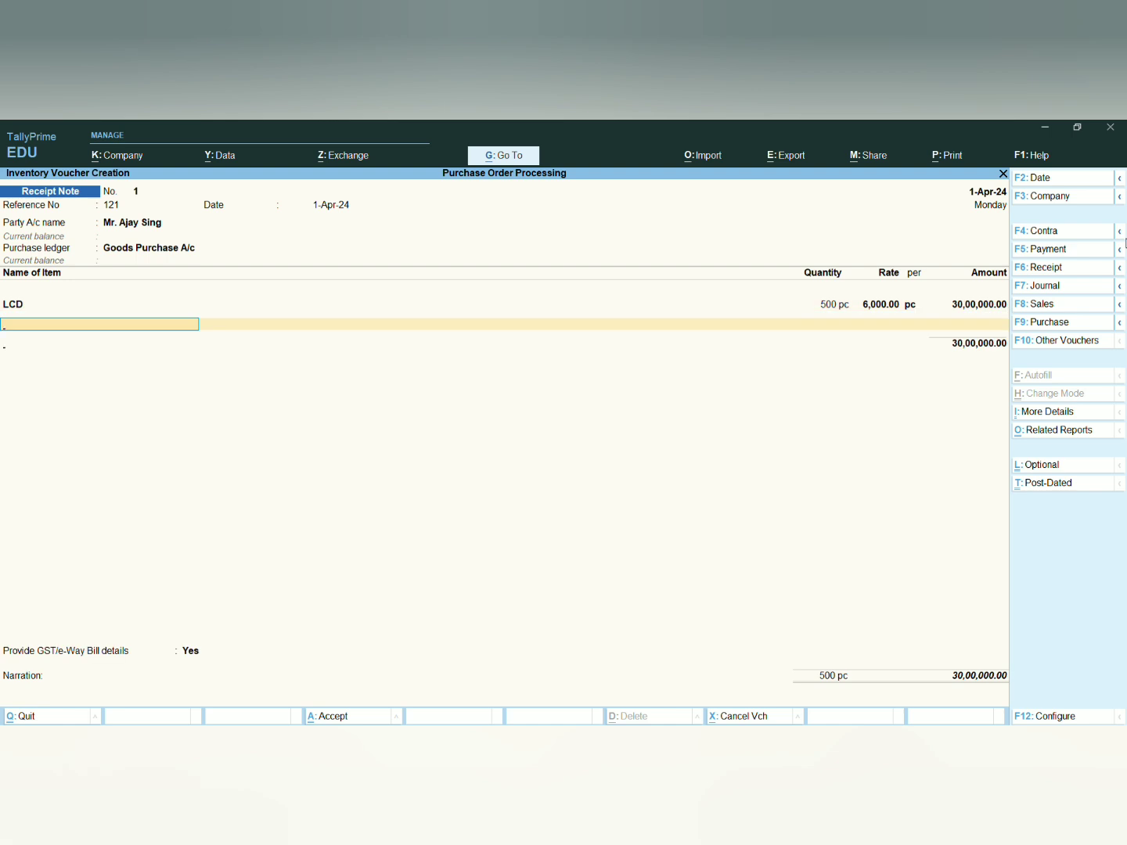
End the item list, leave the e-Way Bill details and narration blank, and save the receipt note
{"action": "key", "text": "Return"}
{"action": "key", "text": "Return"}
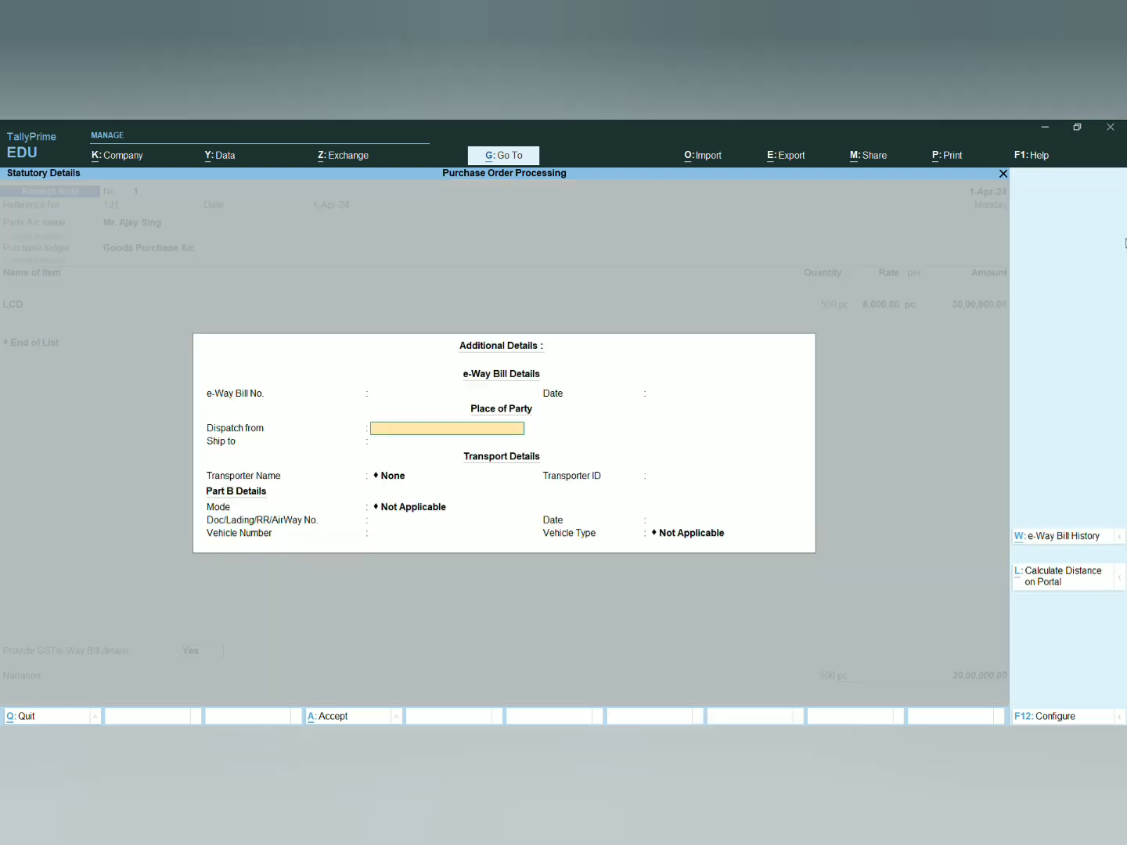
{"action": "key", "text": "Return"}
{"action": "key", "text": "Return"}
{"action": "key", "text": "Return"}
{"action": "key", "text": "Return"}
{"action": "key", "text": "Return"}
{"action": "key", "text": "Return"}
{"action": "key", "text": "Return"}
{"action": "key", "text": "Return"}
{"action": "key", "text": "Return"}
{"action": "key", "text": "Return"}
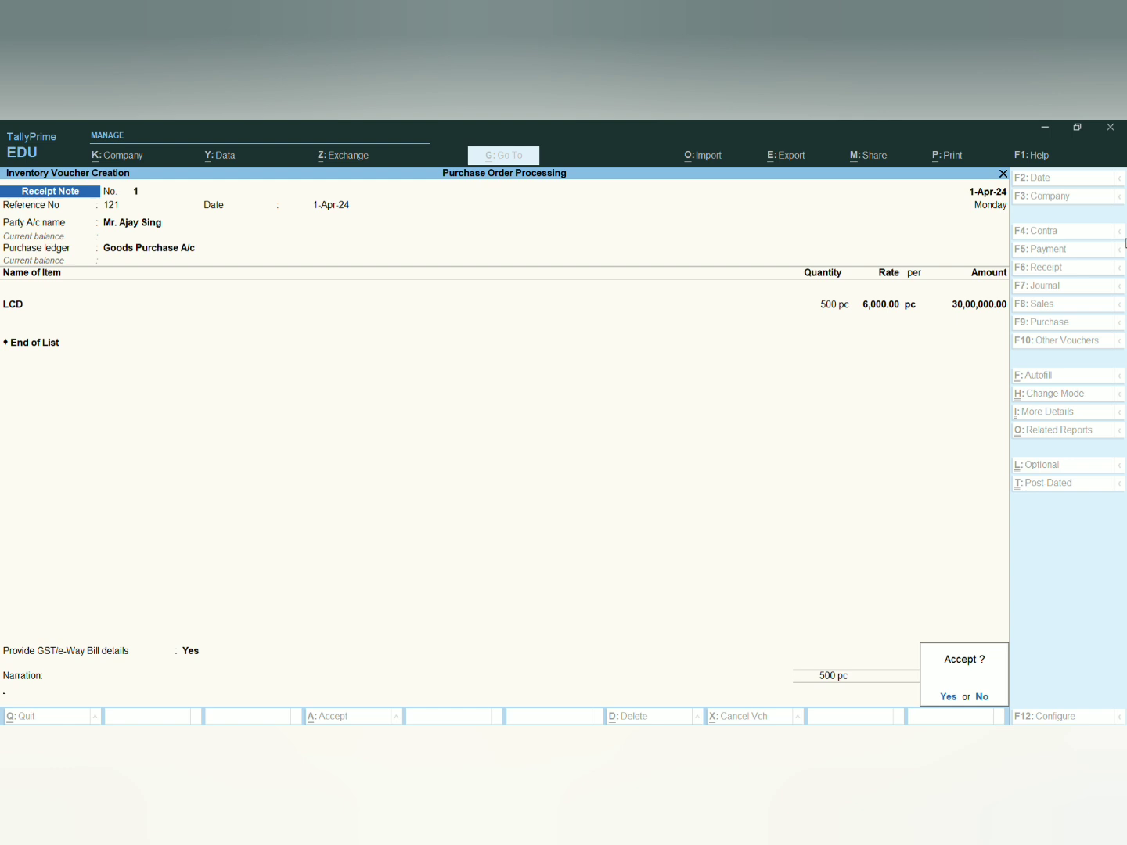
{"action": "key", "text": "Return"}
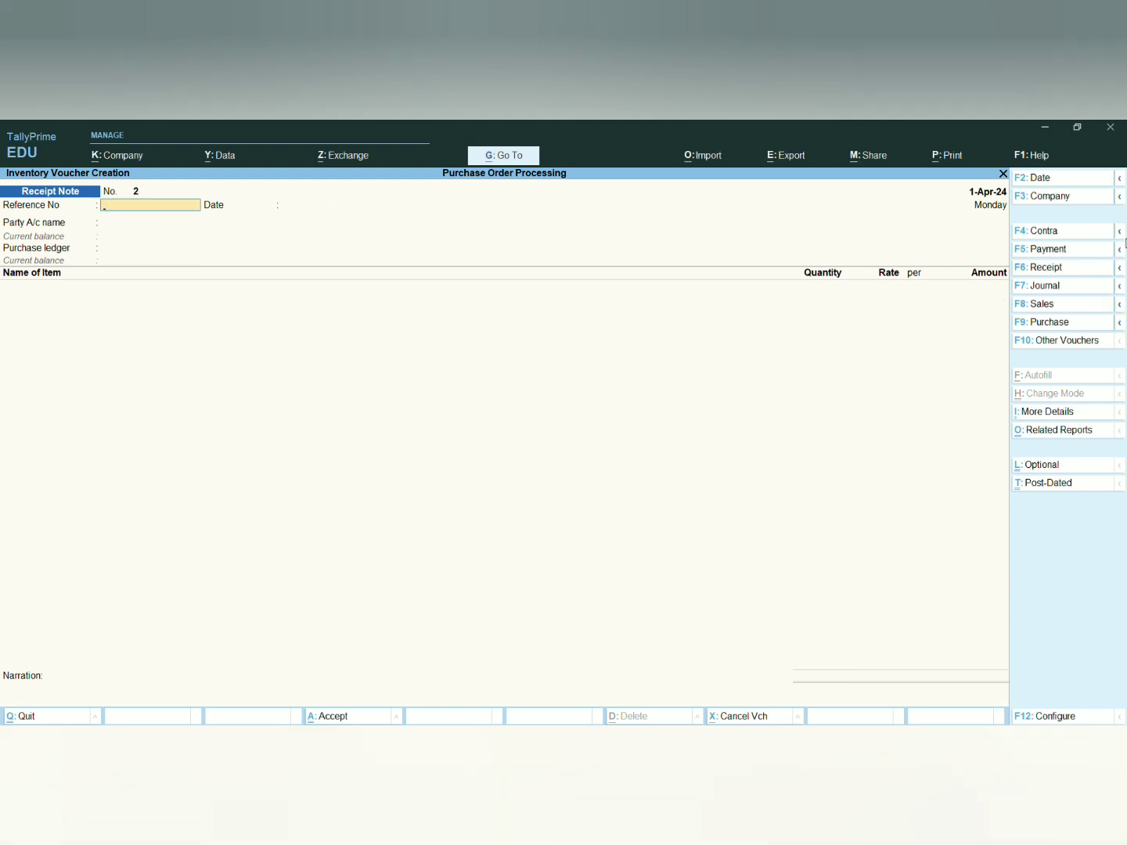
Activate the inactive Rejections Out voucher type and switch to it
{"action": "left_click", "coordinate": [1025, 347]}
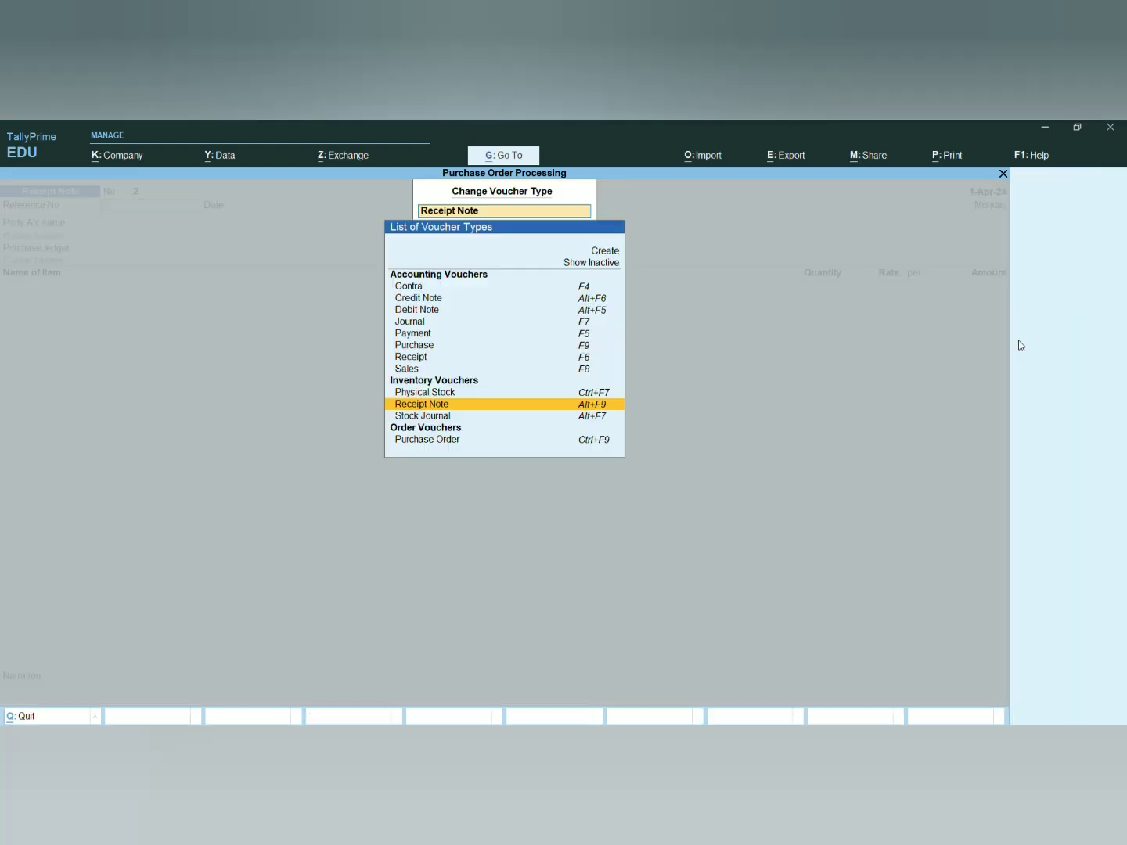
{"action": "left_click", "coordinate": [596, 267]}
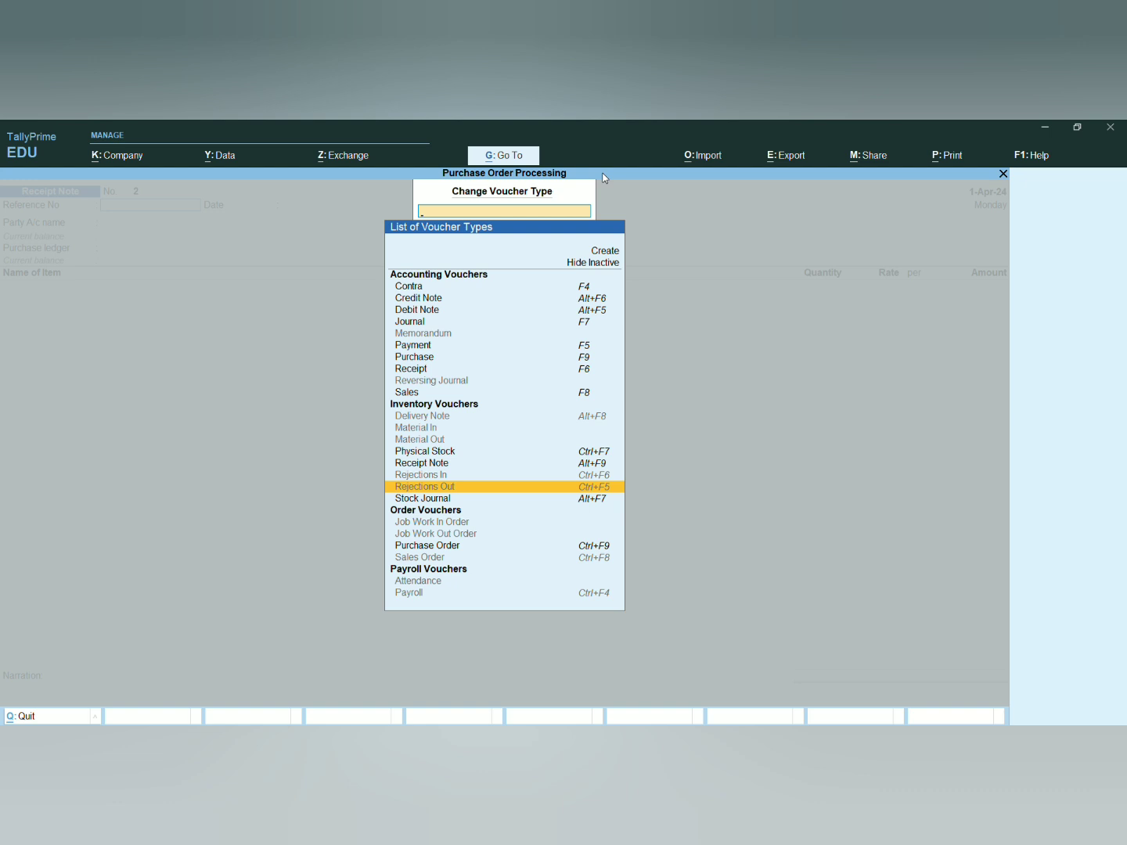
{"action": "key", "text": "Return"}
{"action": "key", "text": "y"}
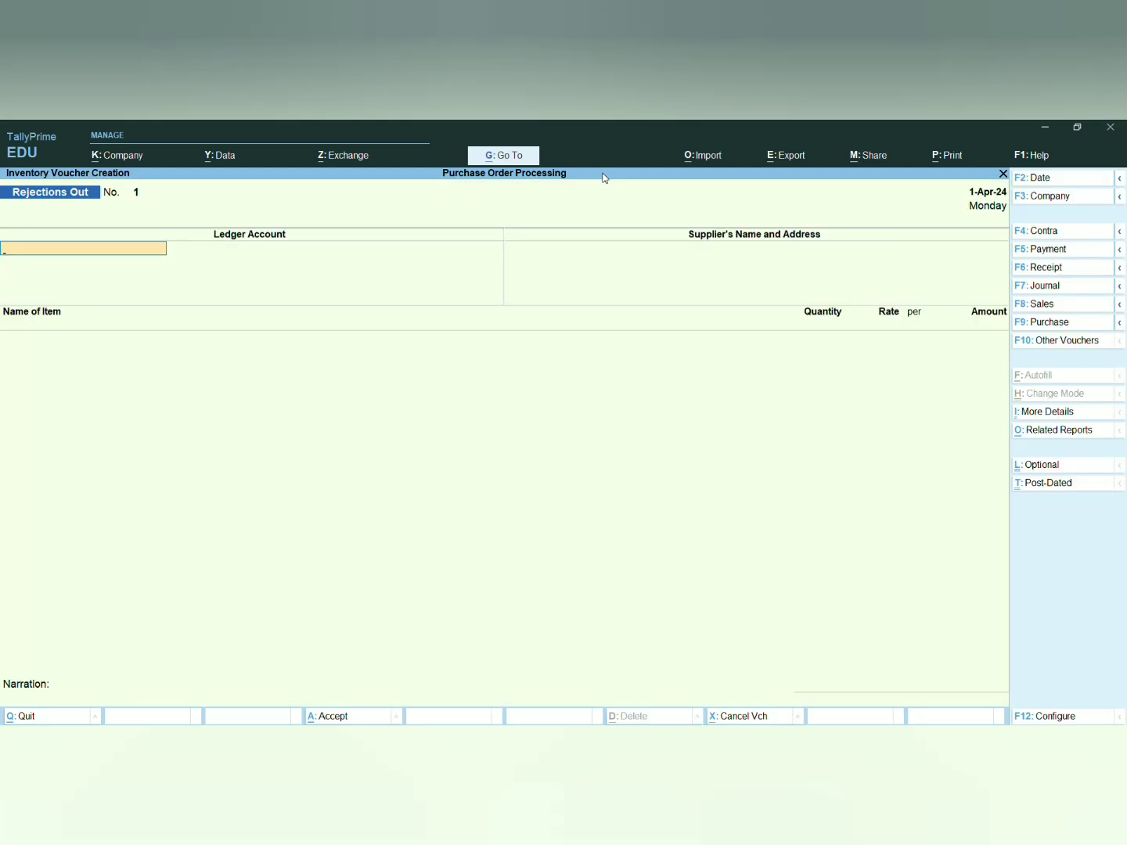
Choose the supplier's ledger account for the Rejections Out voucher and accept the supplier's details
{"action": "key", "text": "Down"}
{"action": "key", "text": "Down"}
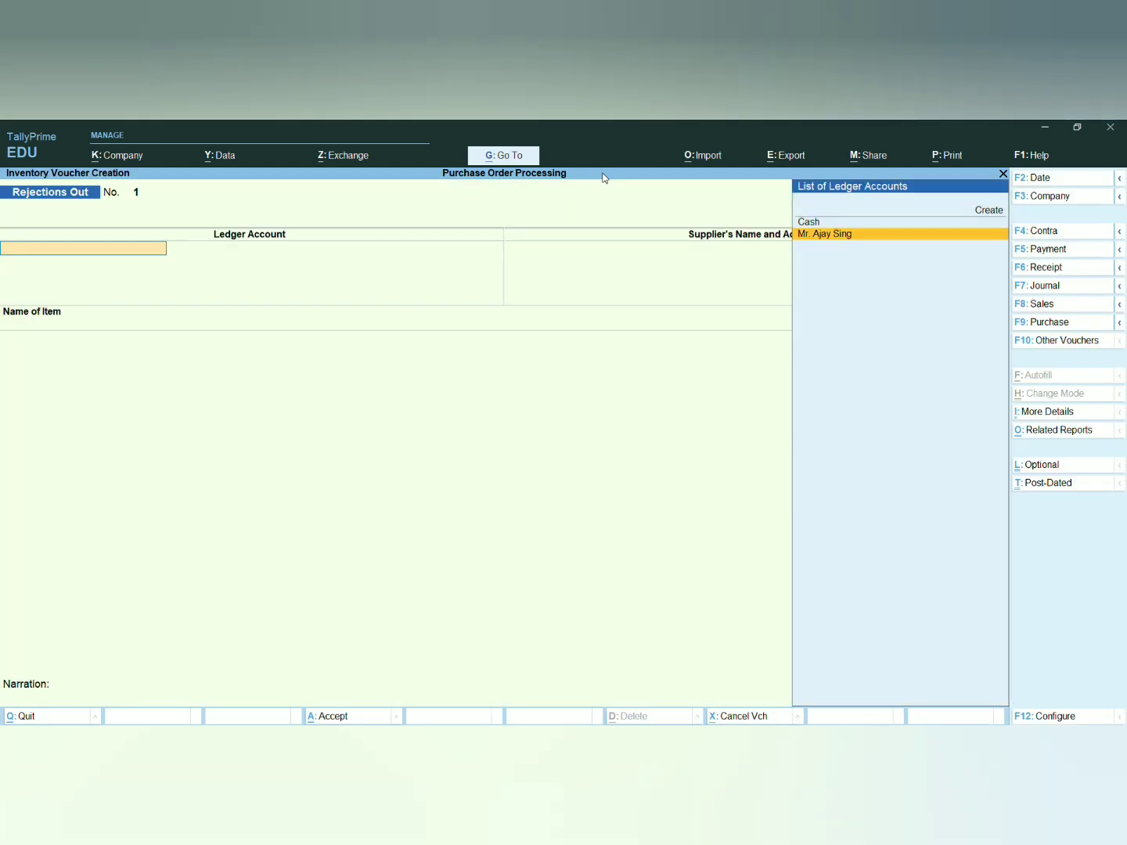
{"action": "key", "text": "Return"}
{"action": "key", "text": "Return"}
{"action": "key", "text": "Return"}
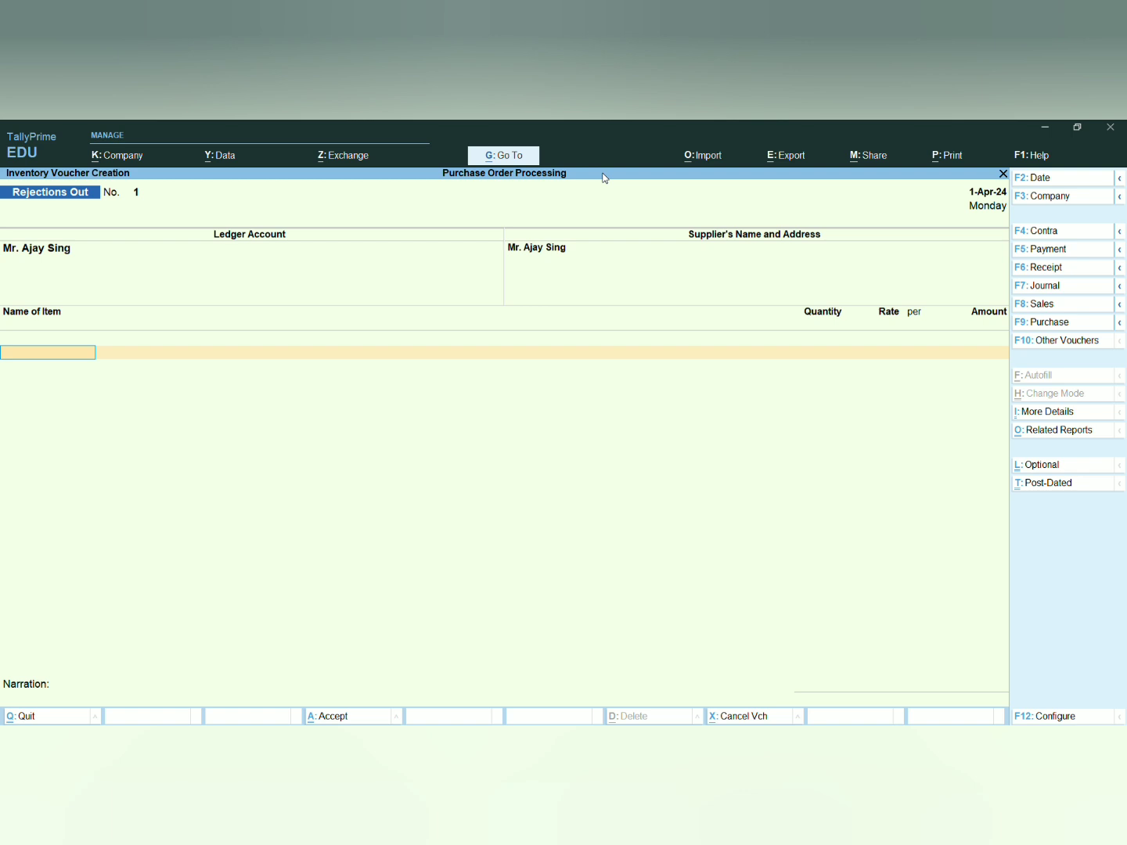
Add the LCD item to the Rejections Out voucher, allocated to the receipt note's tracking number and its purchase order
{"action": "key", "text": "Down"}
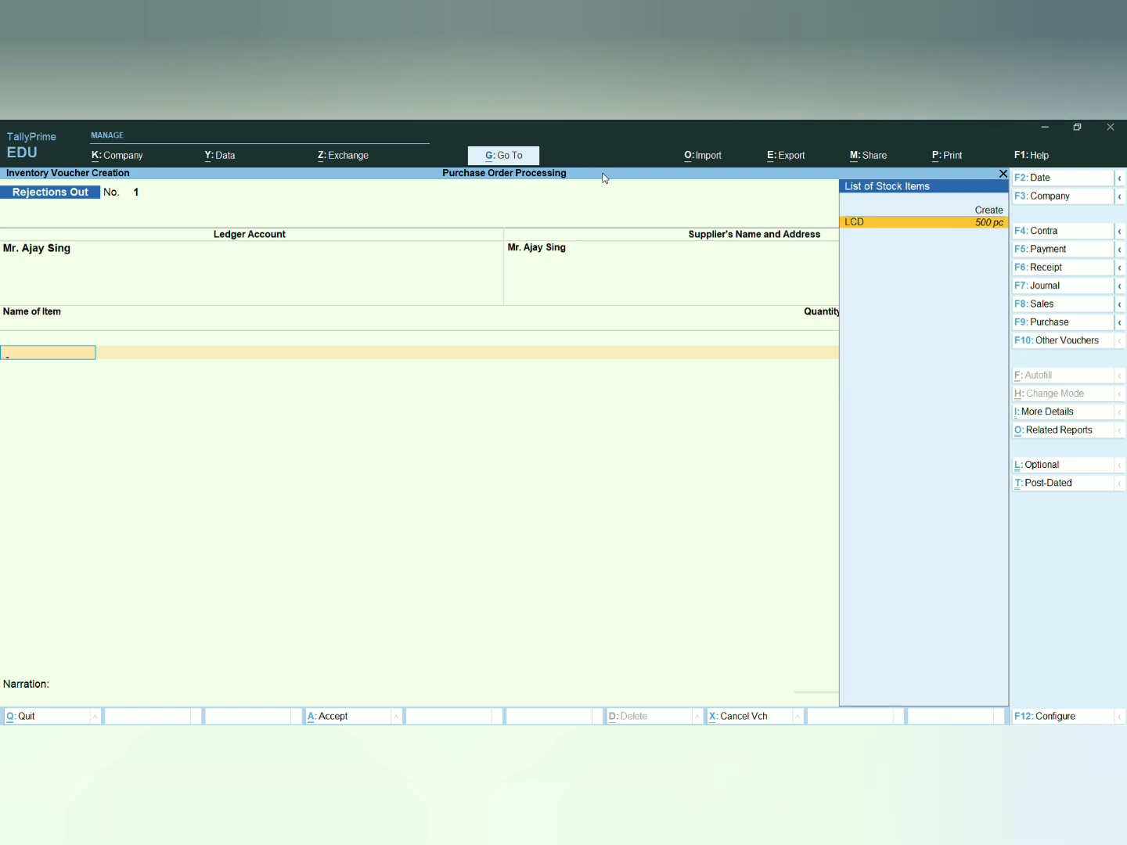
{"action": "key", "text": "Return"}
{"action": "key", "text": "Down"}
{"action": "key", "text": "Return"}
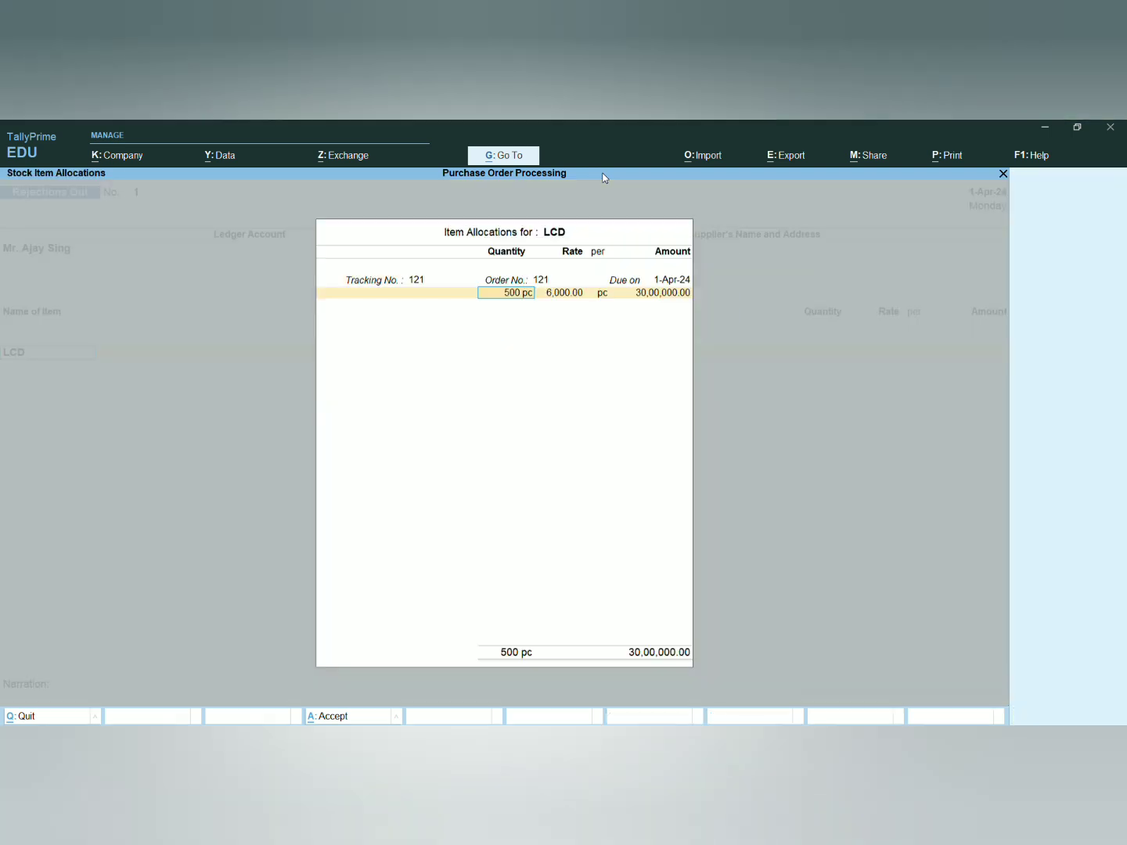
{"action": "key", "text": "Return"}
{"action": "key", "text": "Return"}
{"action": "key", "text": "Return"}
Set the rejected LCD quantity to 10 pc
{"action": "key", "text": "BackSpace"}
{"action": "key", "text": "BackSpace"}
{"action": "key", "text": "BackSpace"}
{"action": "type", "text": "10"}
{"action": "key", "text": "Return"}
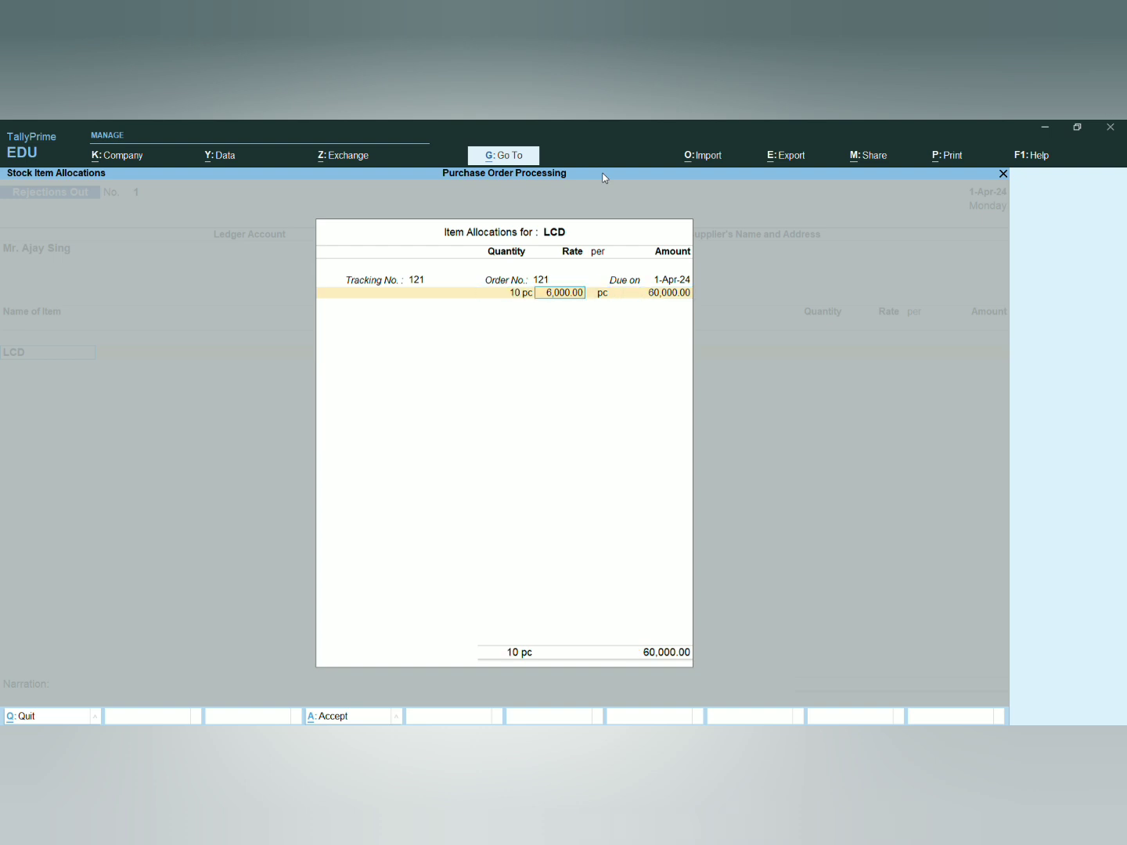
Correct the rejected LCD quantity to 100 pc at a rate of 6,000.00 and save the Rejections Out voucher
{"action": "key", "text": "BackSpace"}
{"action": "type", "text": "00"}
{"action": "key", "text": "Return"}
{"action": "key", "text": "Return"}
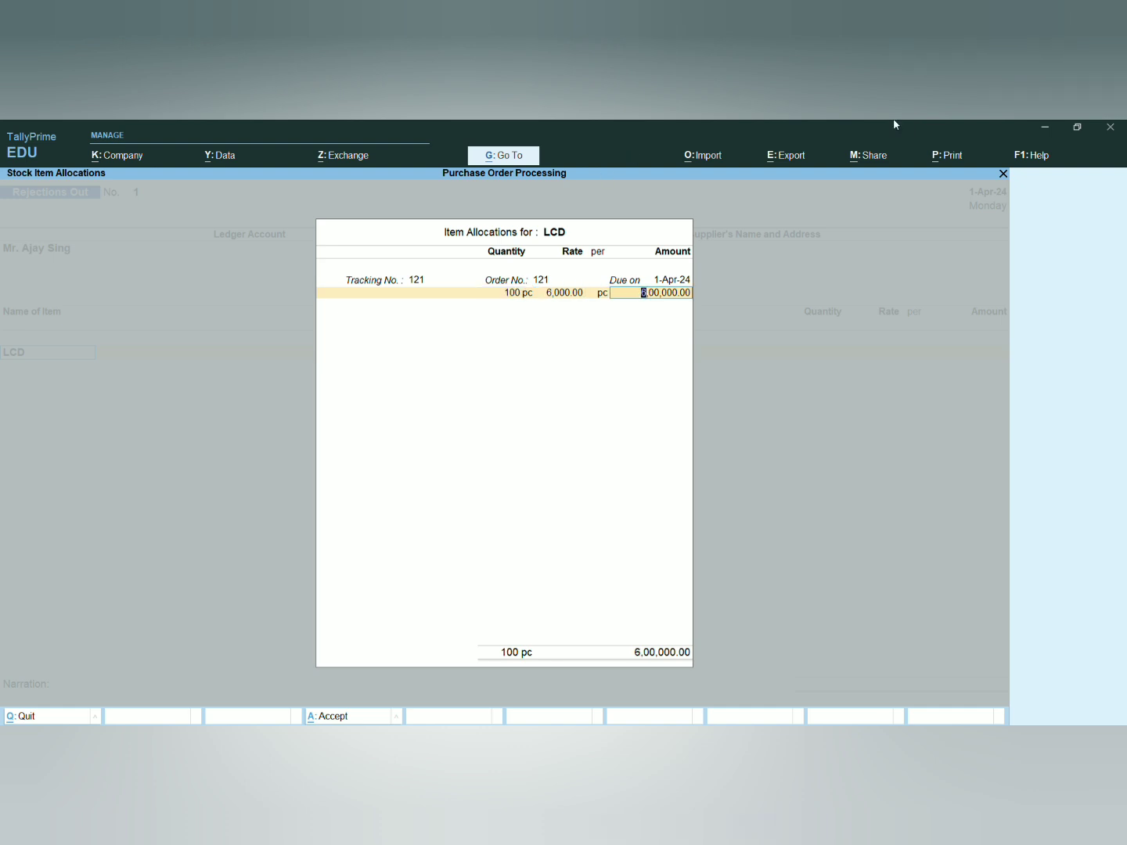
{"action": "key", "text": "Return"}
{"action": "key", "text": "Return"}
{"action": "key", "text": "Return"}
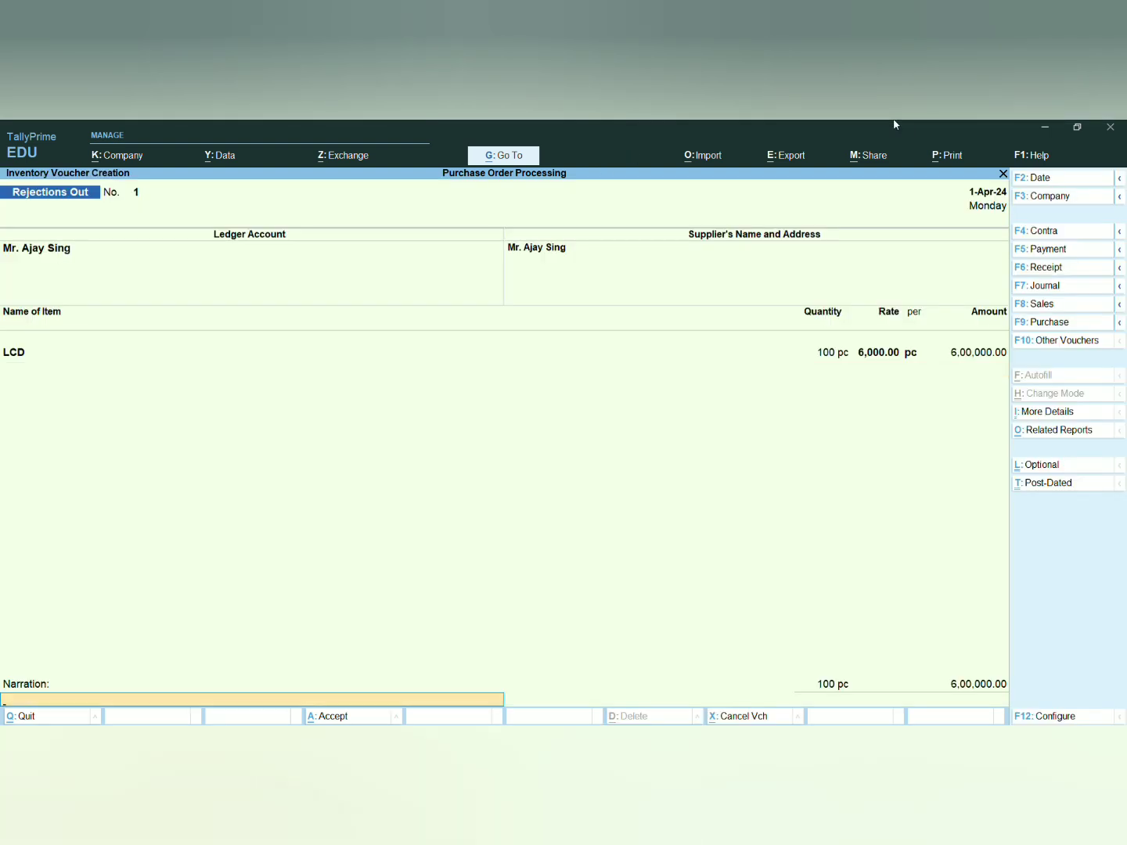
{"action": "key", "text": "Return"}
{"action": "key", "text": "Return"}
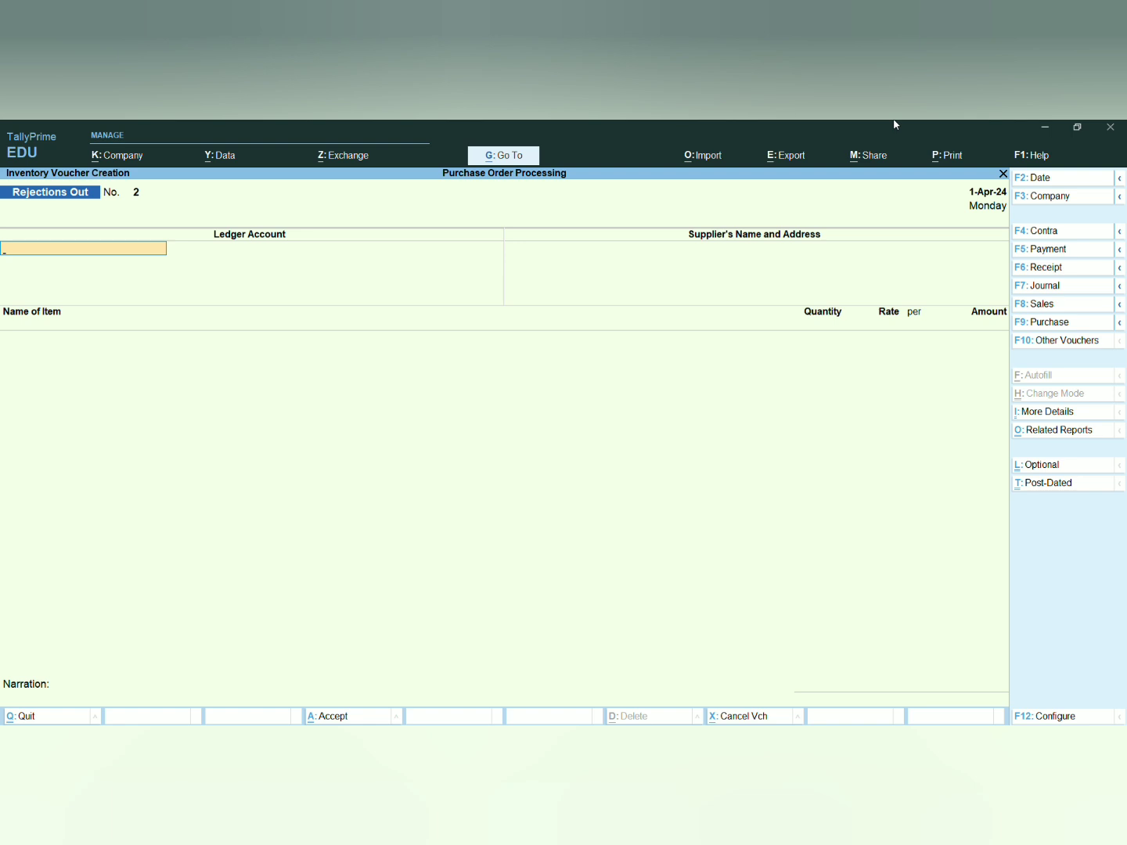
{"action": "key", "text": "Escape"}
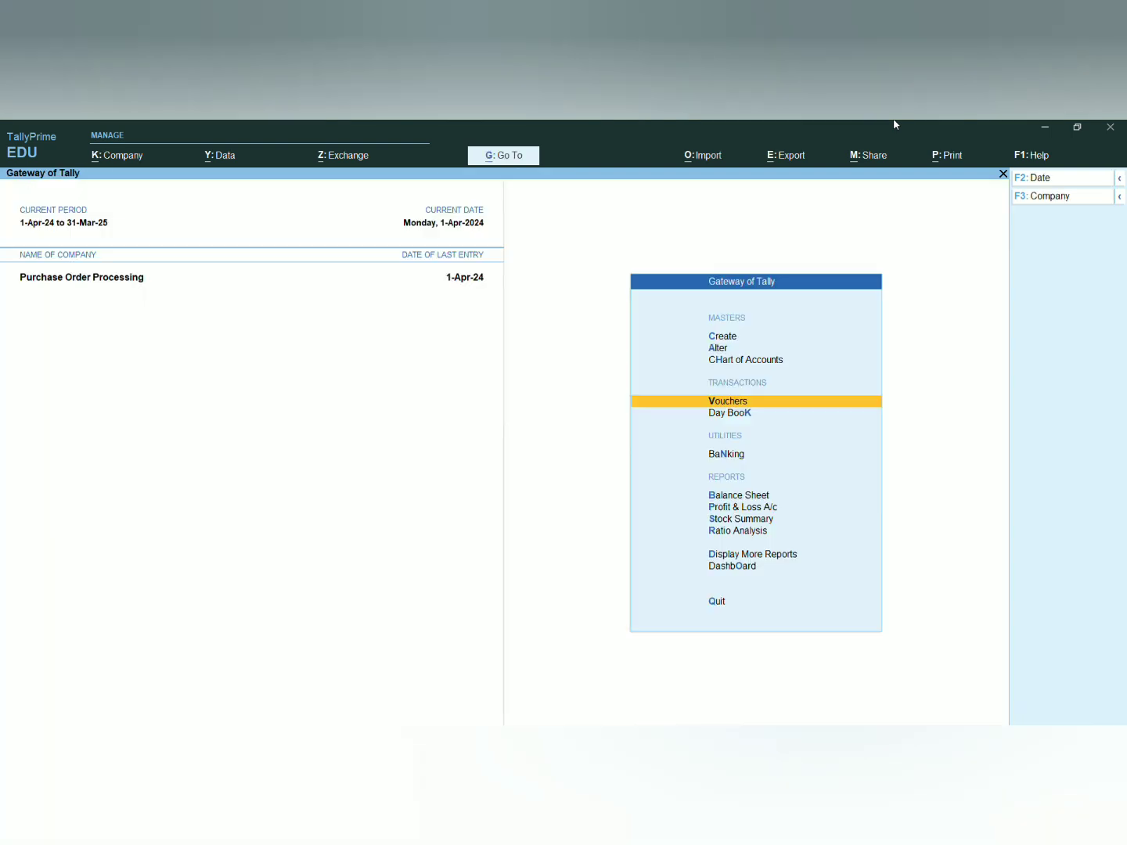
Display the Purchase Bills Pending report to check the LCD quantity received but not yet billed
{"action": "key", "text": "d"}
{"action": "key", "text": "Down"}
{"action": "key", "text": "Down"}
{"action": "key", "text": "Down"}
{"action": "key", "text": "Down"}
{"action": "key", "text": "Down"}
{"action": "key", "text": "Down"}
{"action": "key", "text": "Down"}
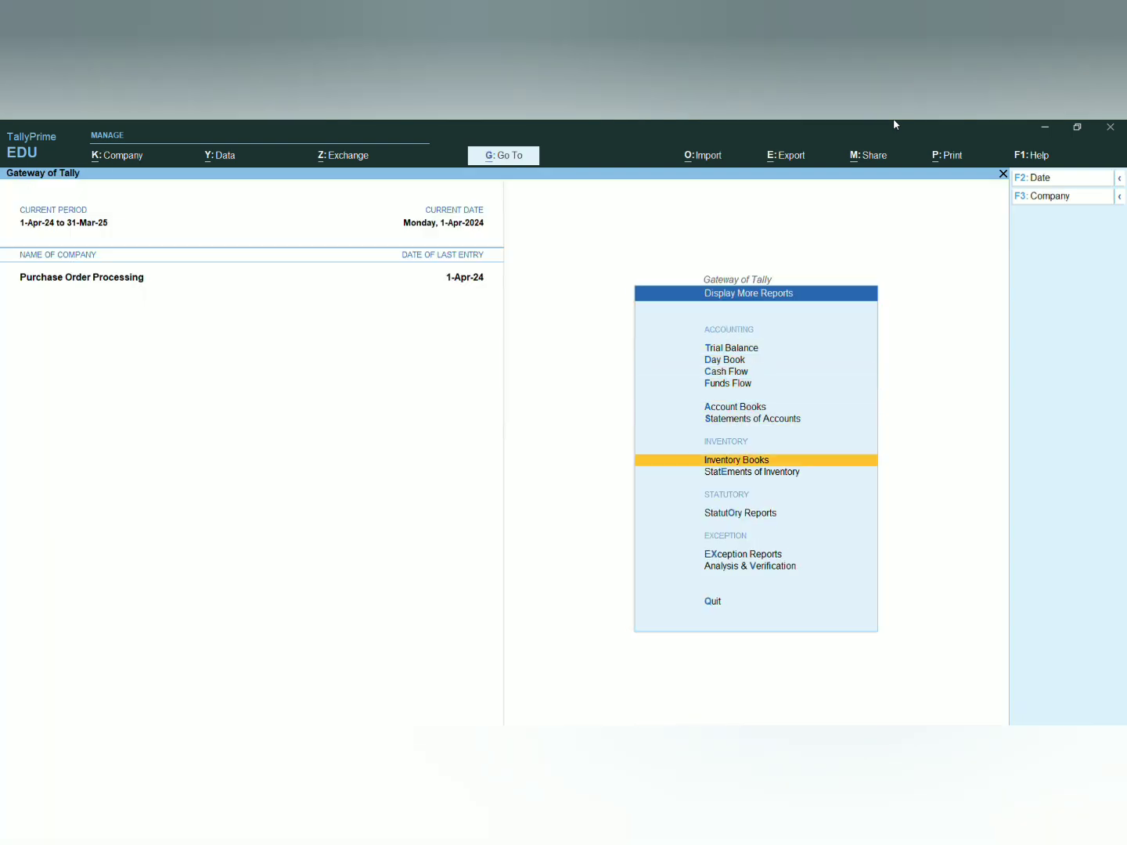
{"action": "key", "text": "Return"}
{"action": "key", "text": "Down"}
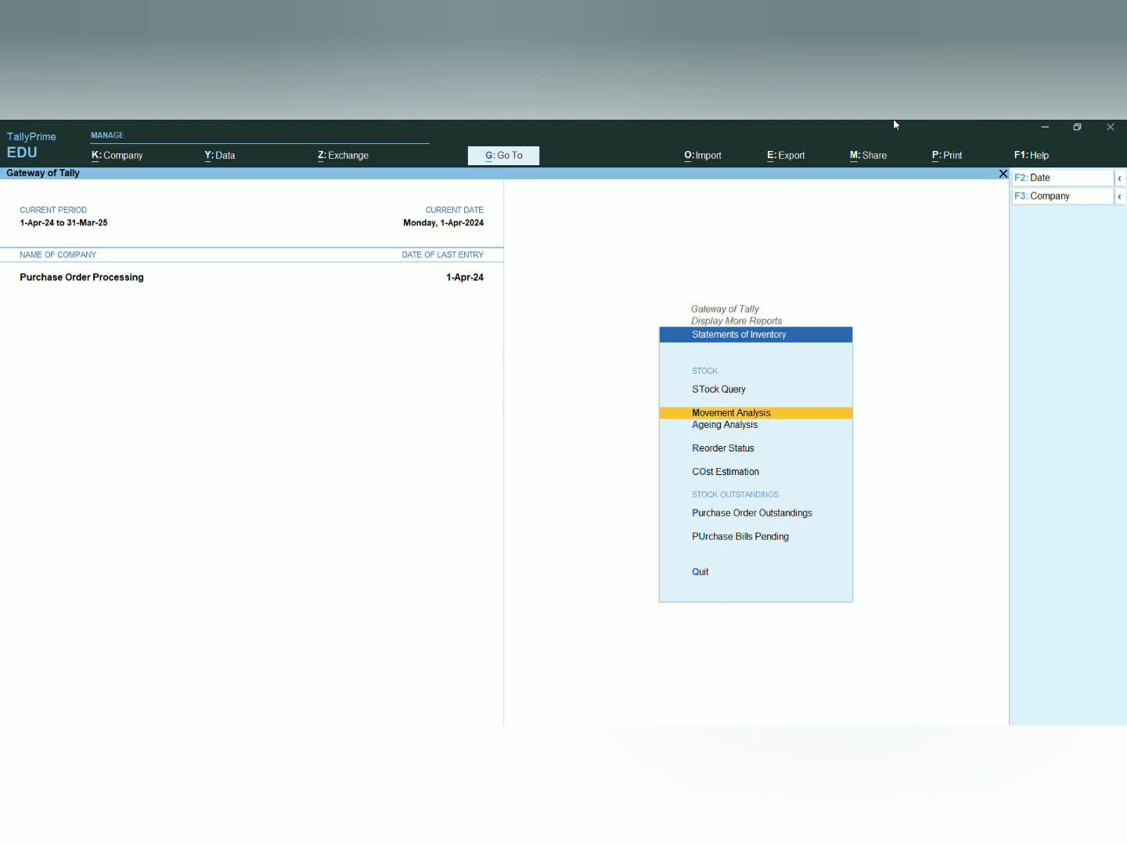
{"action": "key", "text": "Down"}
{"action": "key", "text": "Down"}
{"action": "key", "text": "Down"}
{"action": "key", "text": "Down"}
{"action": "key", "text": "Down"}
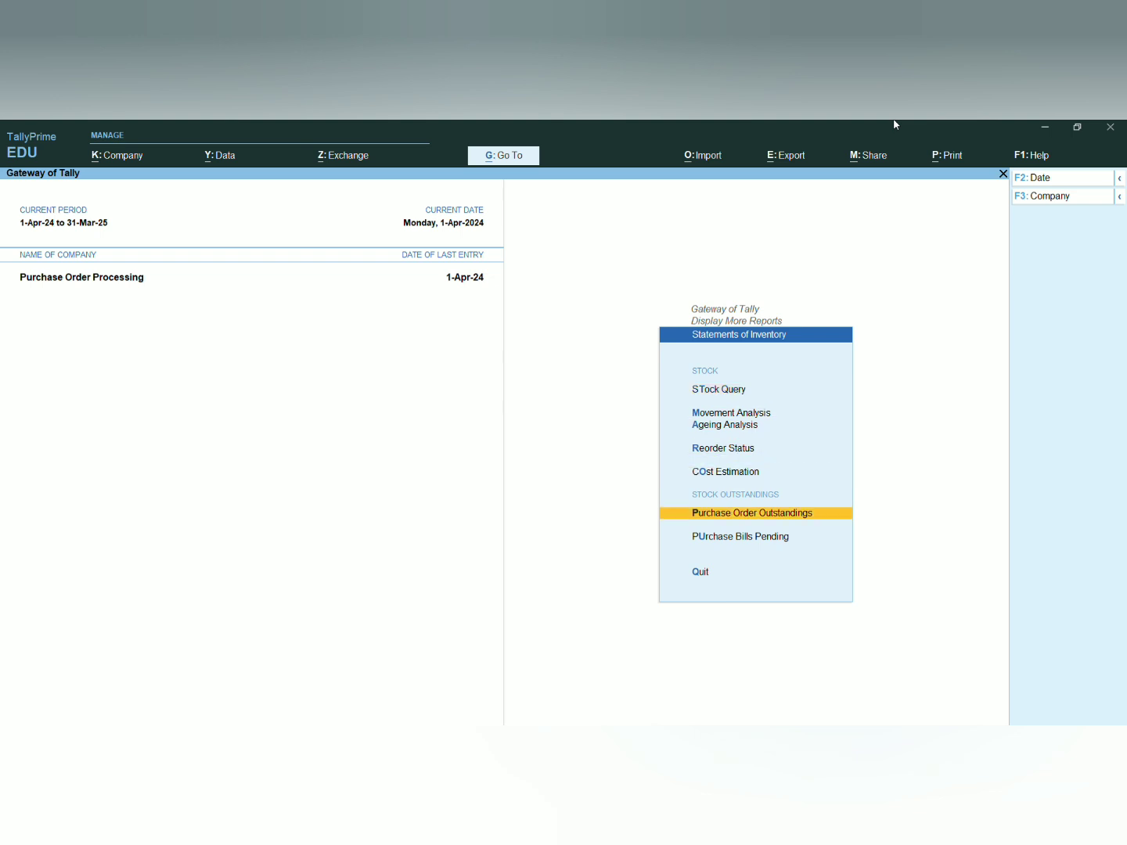
{"action": "key", "text": "Return"}
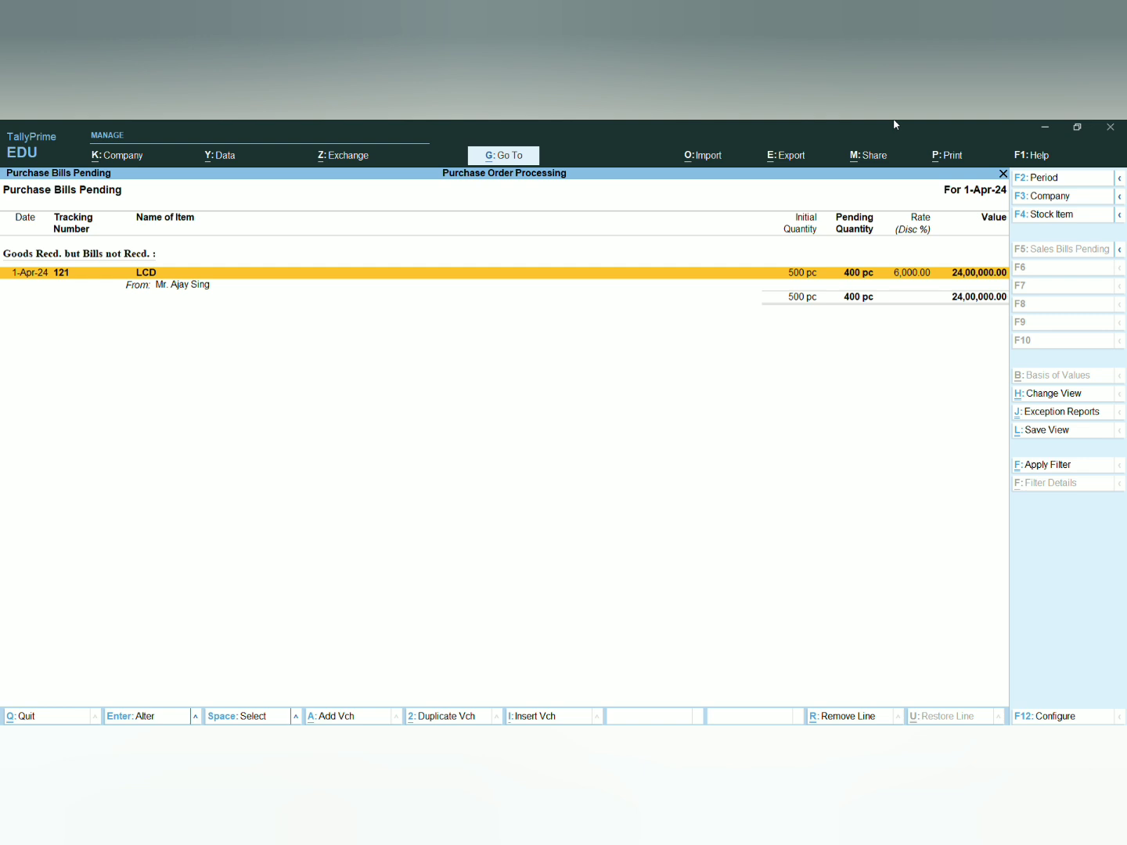
Check the Purchase Order Outstandings for the Hardware stock category, including the LCD order details
{"action": "key", "text": "Escape"}
{"action": "key", "text": "Up"}
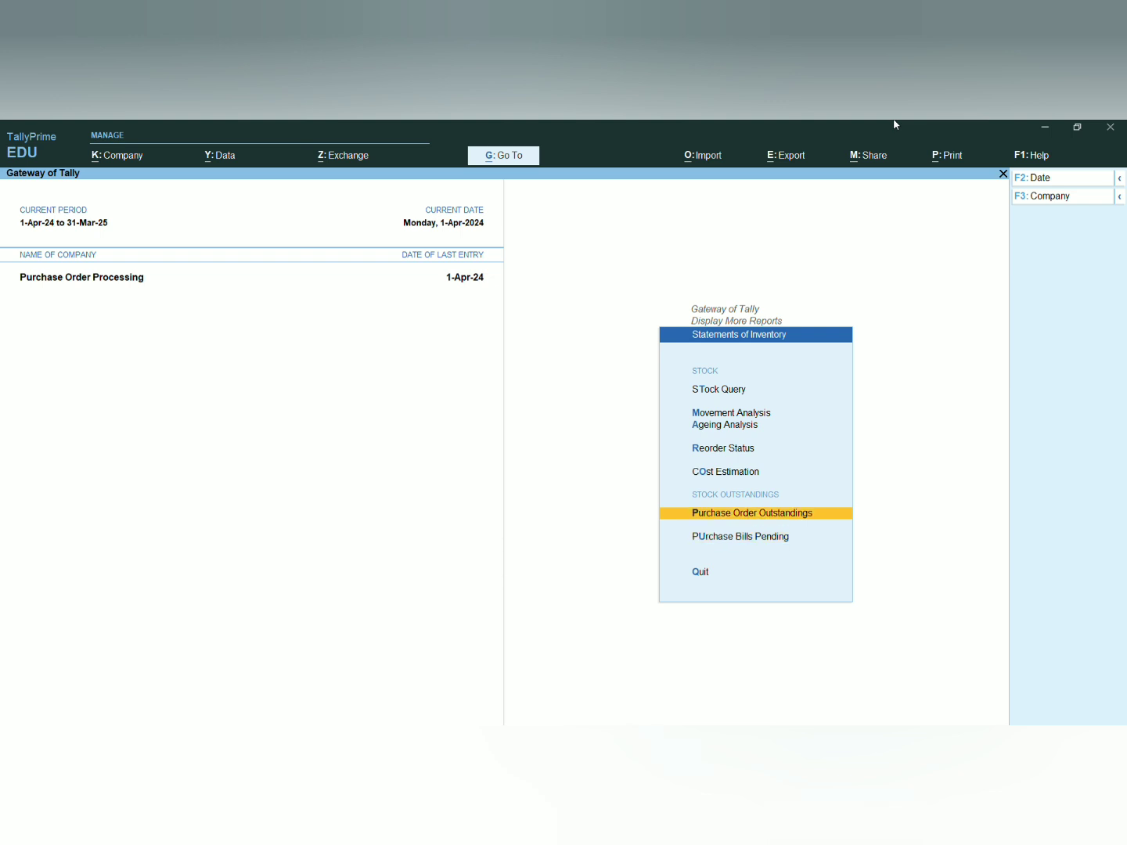
{"action": "key", "text": "Return"}
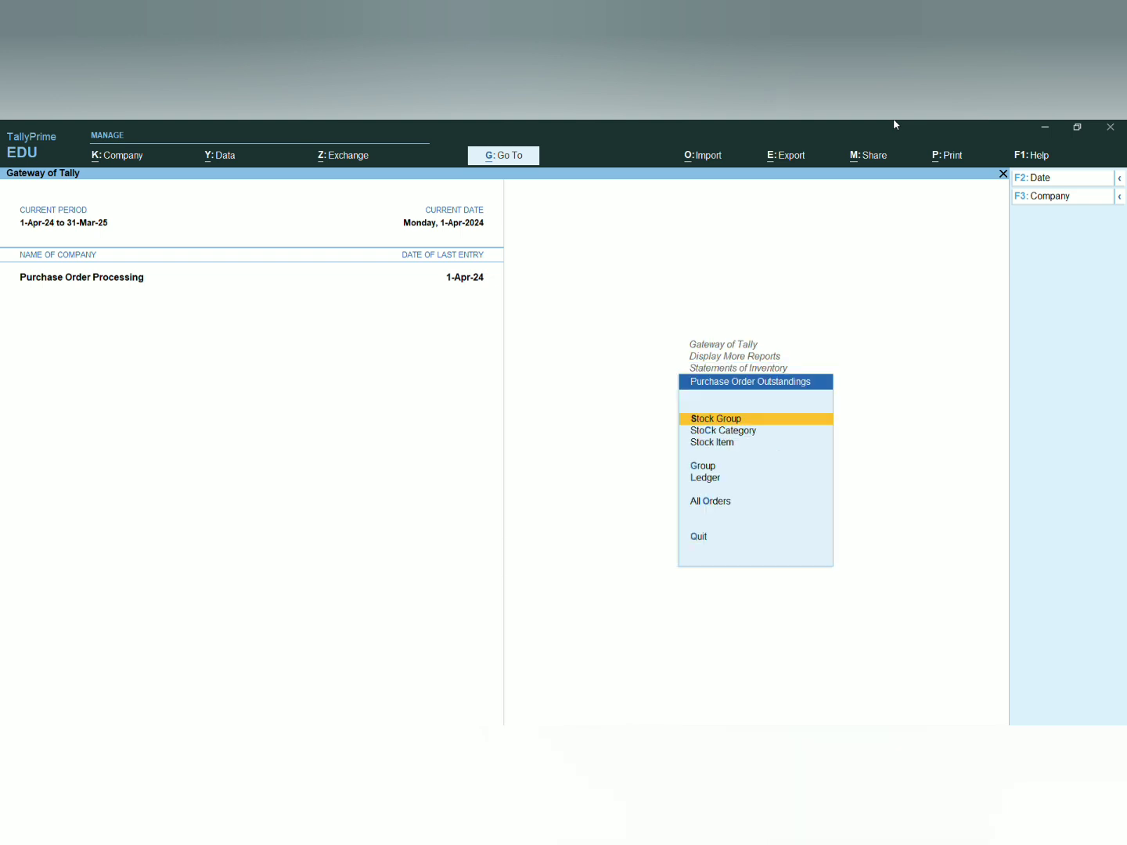
{"action": "key", "text": "Down"}
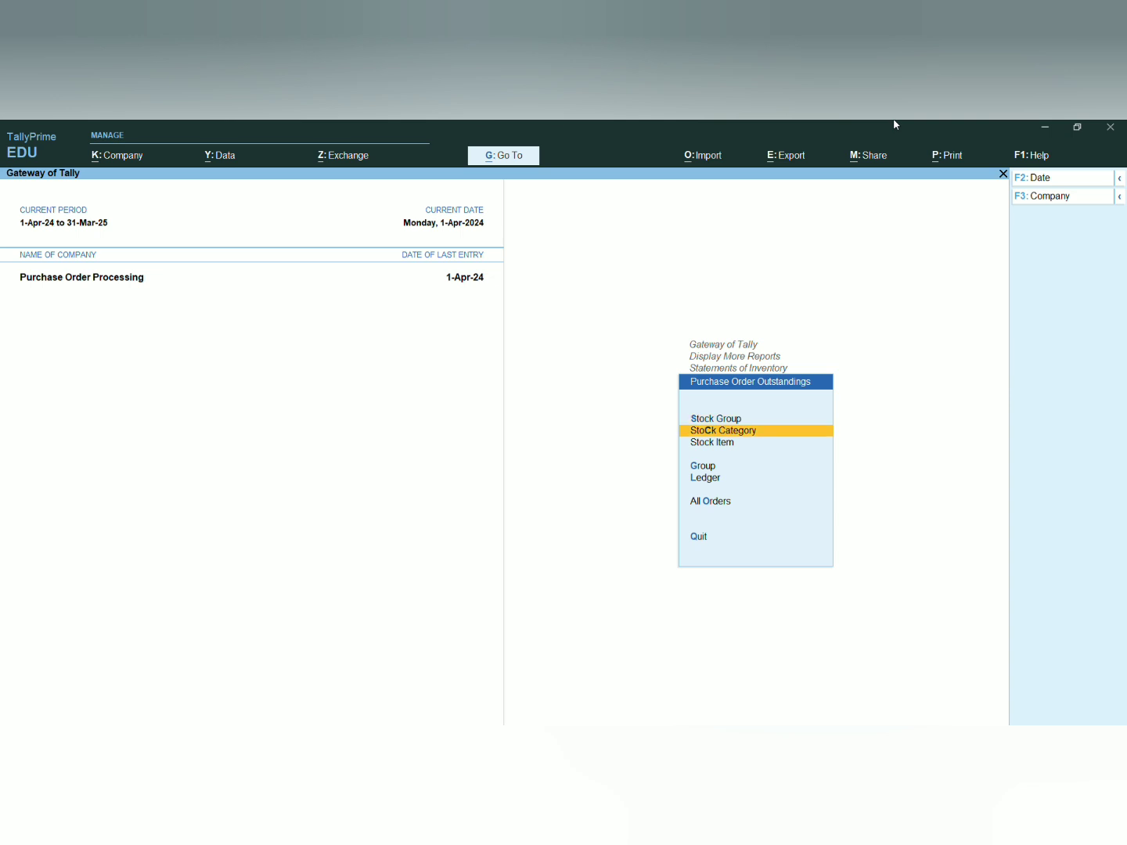
{"action": "key", "text": "Return"}
{"action": "key", "text": "Down"}
{"action": "key", "text": "Return"}
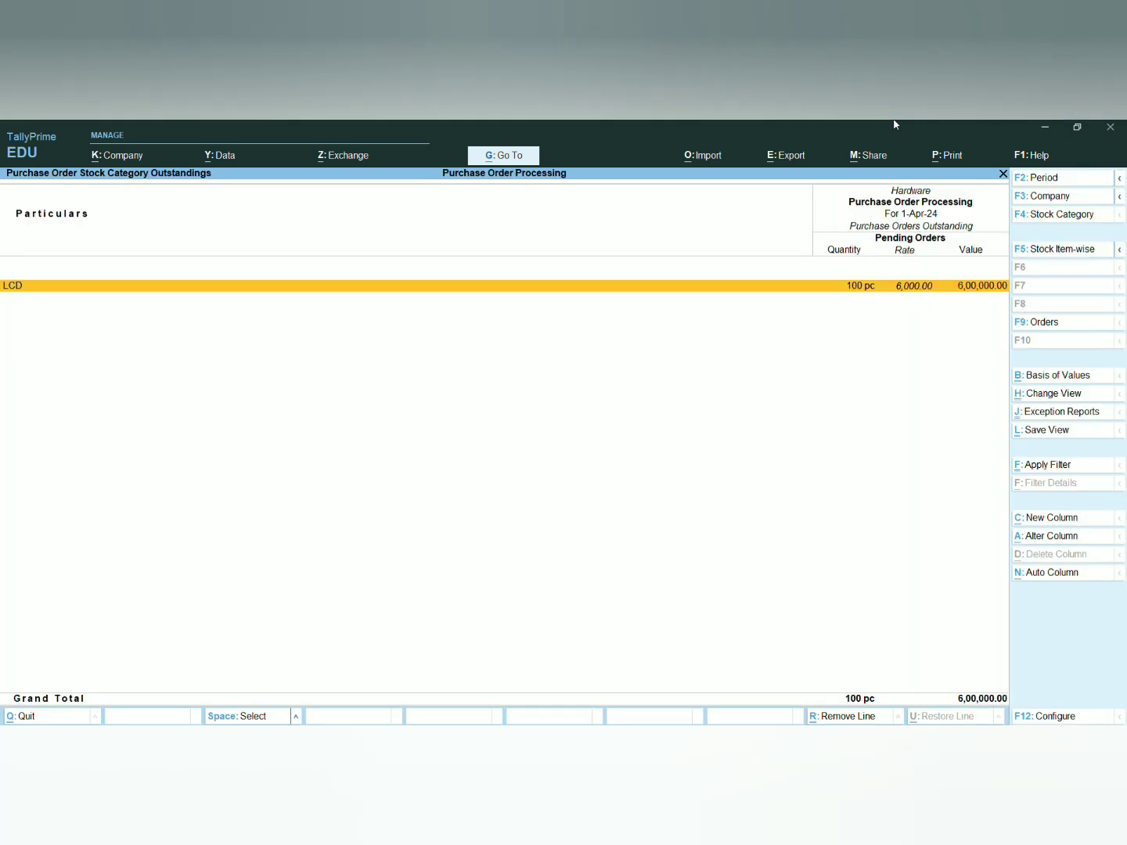
{"action": "key", "text": "Return"}
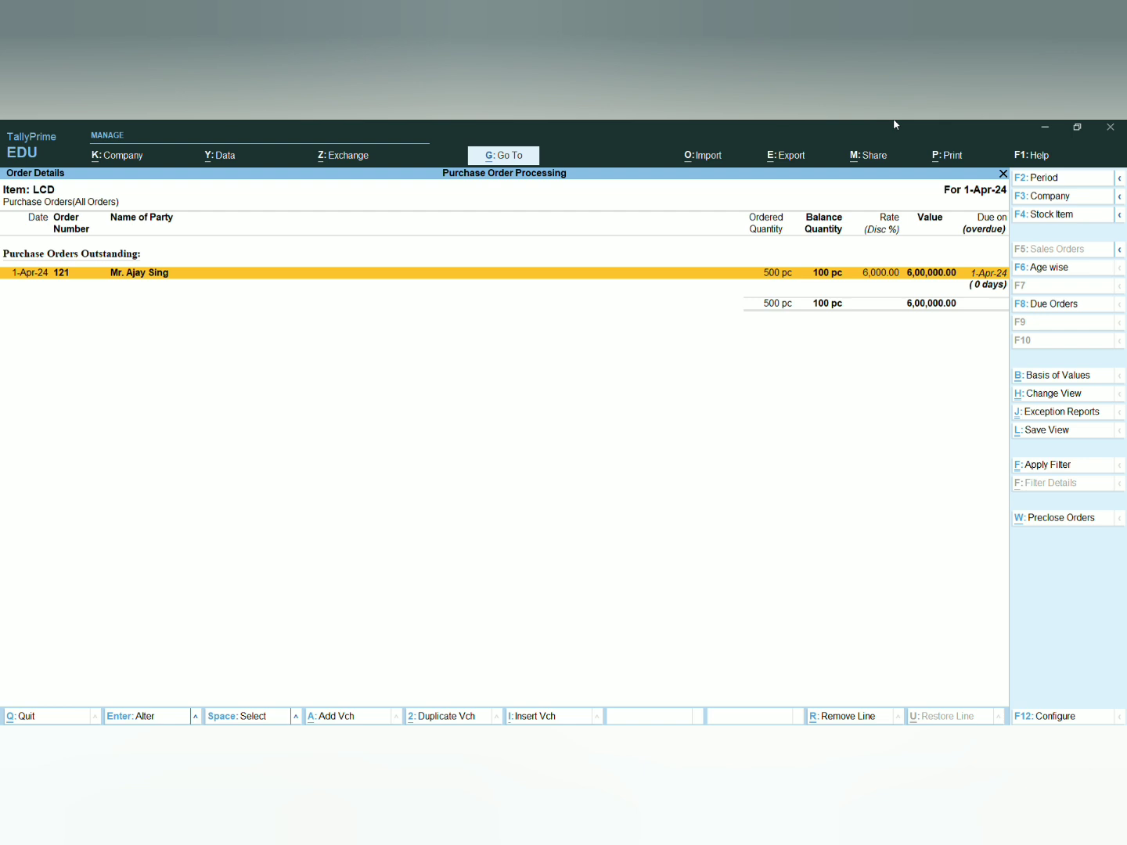
{"action": "key", "text": "Escape"}
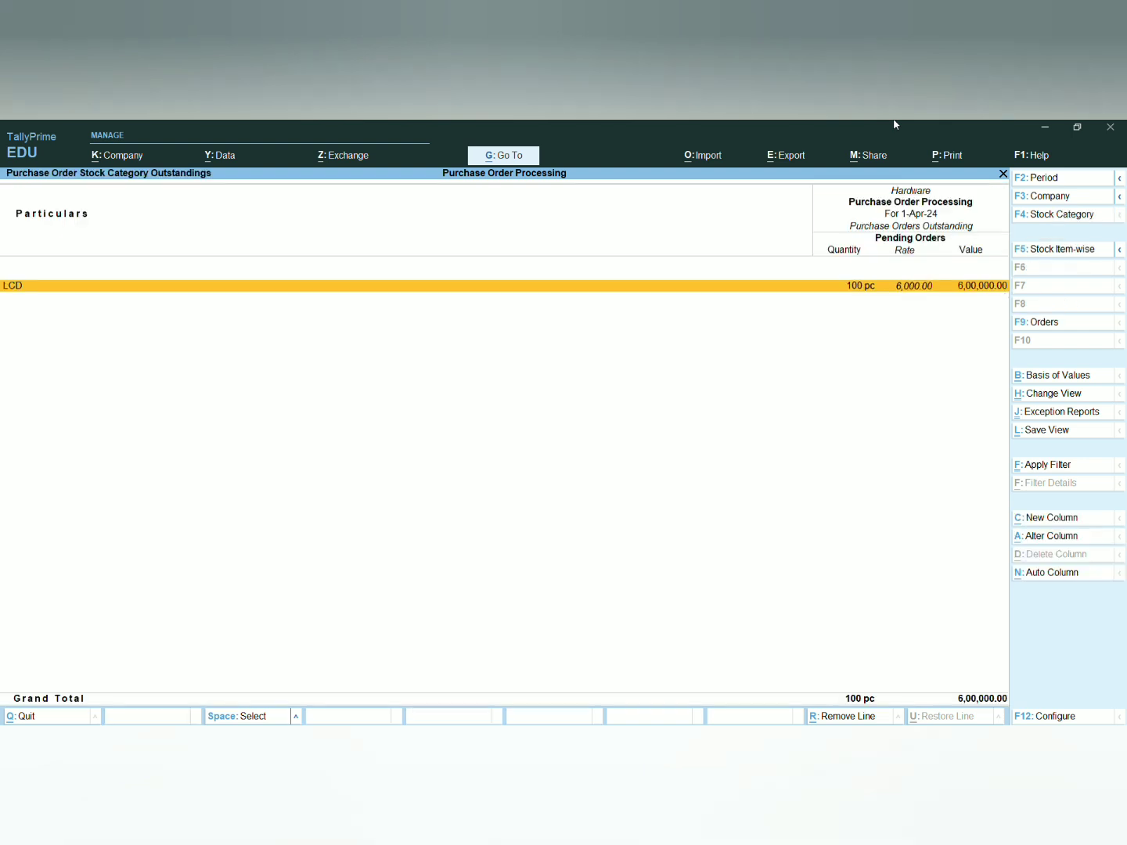
{"action": "key", "text": "Escape"}
{"action": "key", "text": "Escape"}
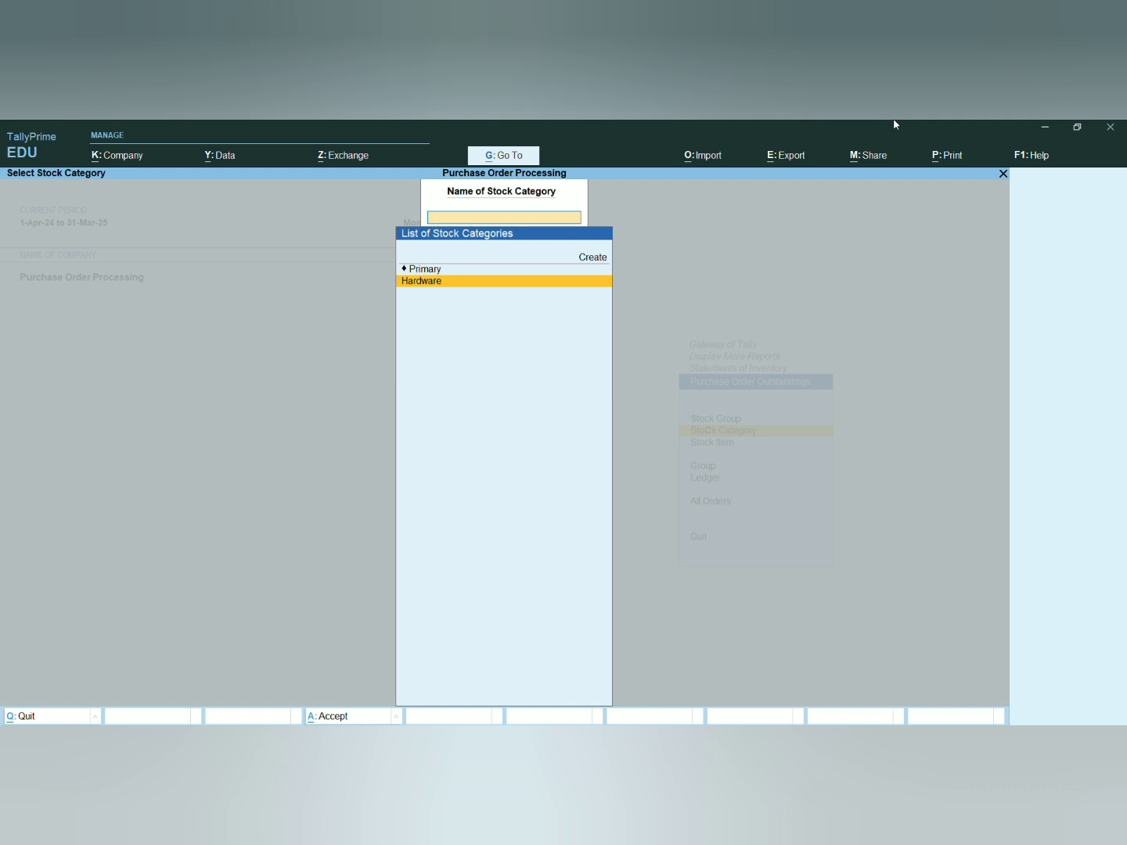
Run a Stock Query for the LCD item and return to the Gateway of Tally
{"action": "key", "text": "Escape"}
{"action": "key", "text": "Up"}
{"action": "key", "text": "Up"}
{"action": "key", "text": "Up"}
{"action": "key", "text": "Up"}
{"action": "key", "text": "Up"}
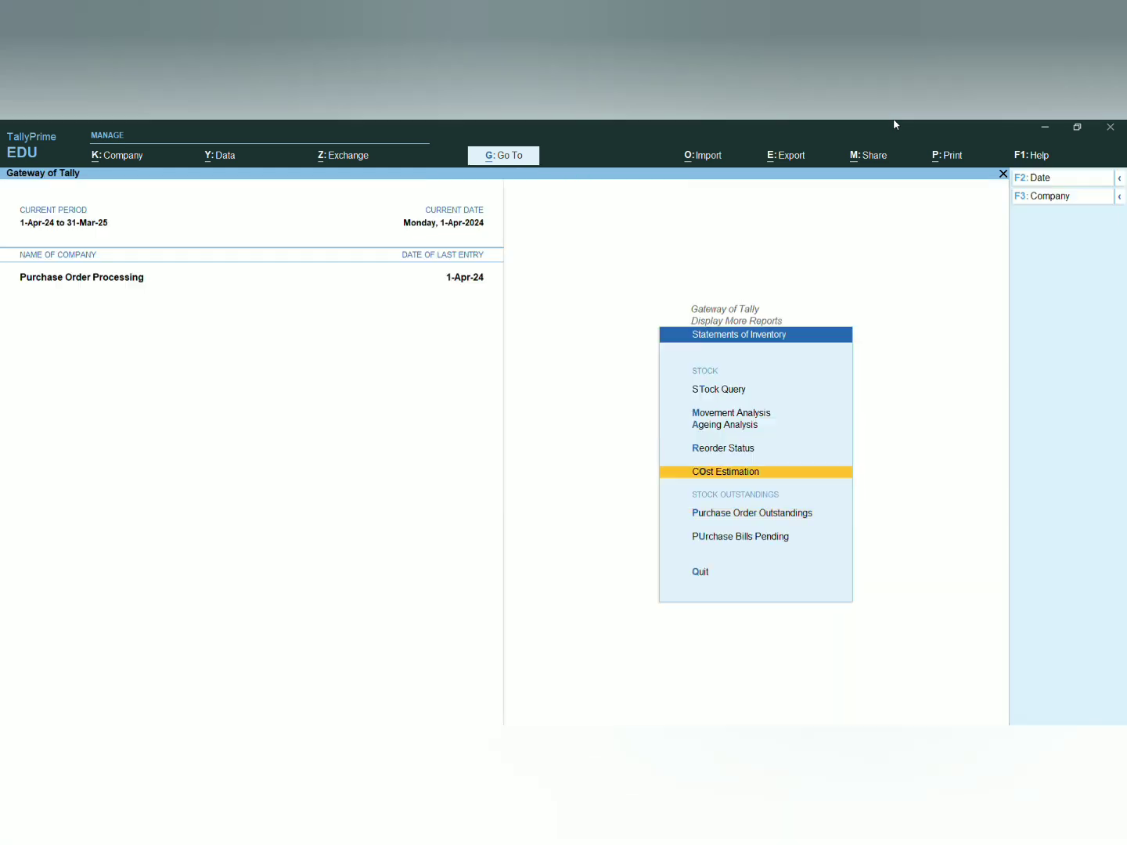
{"action": "key", "text": "Return"}
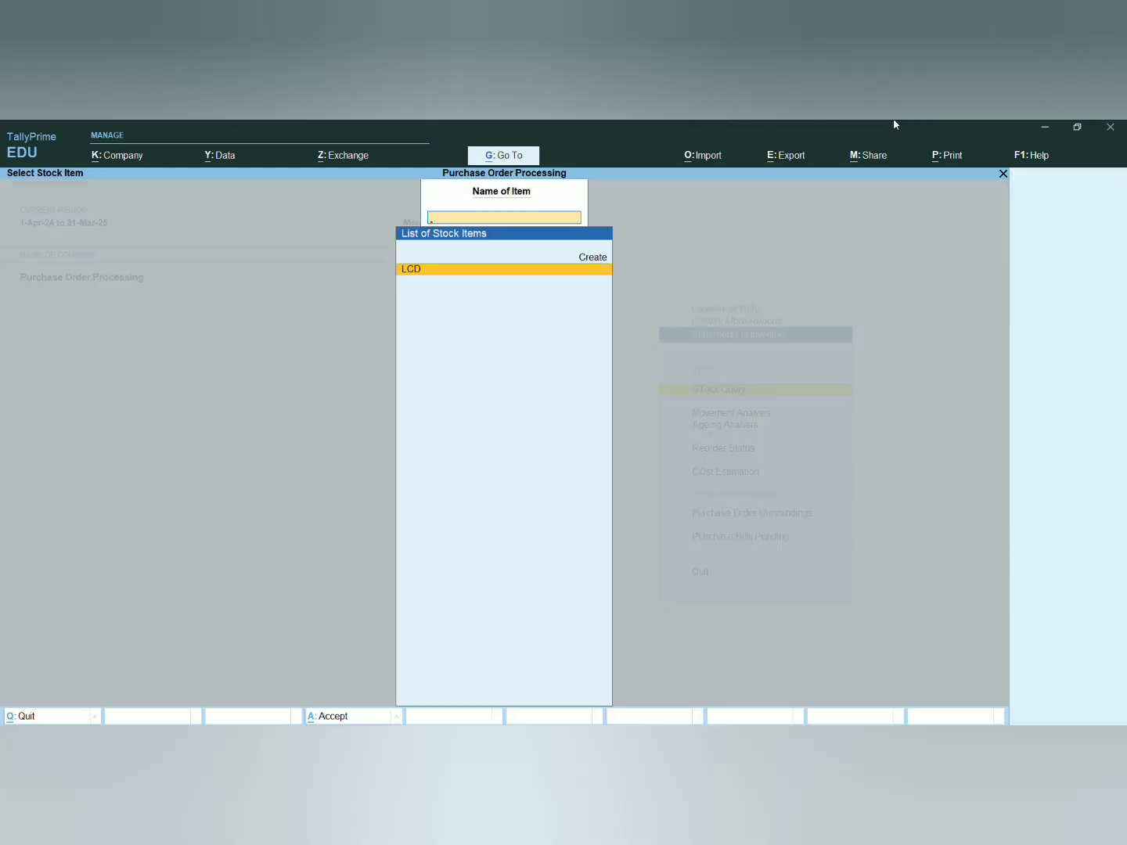
{"action": "key", "text": "Return"}
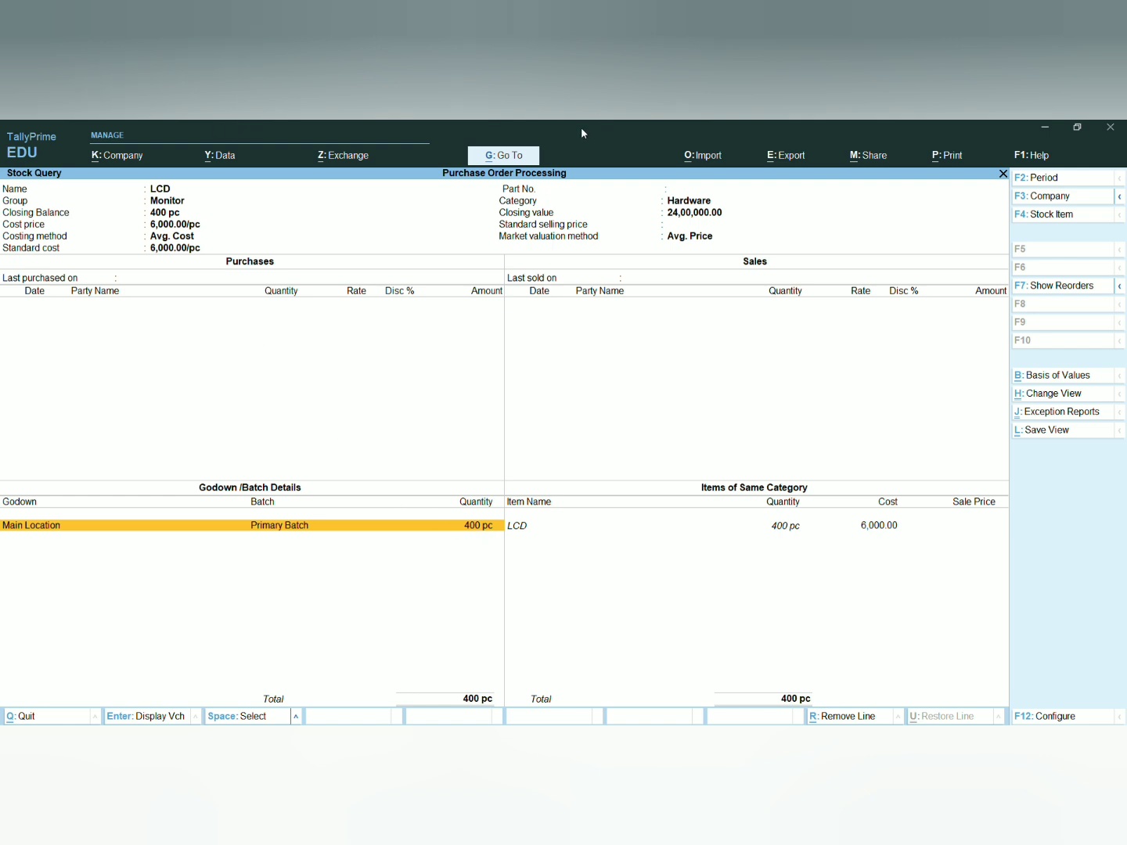
{"action": "key", "text": "Escape"}
{"action": "key", "text": "BackSpace"}
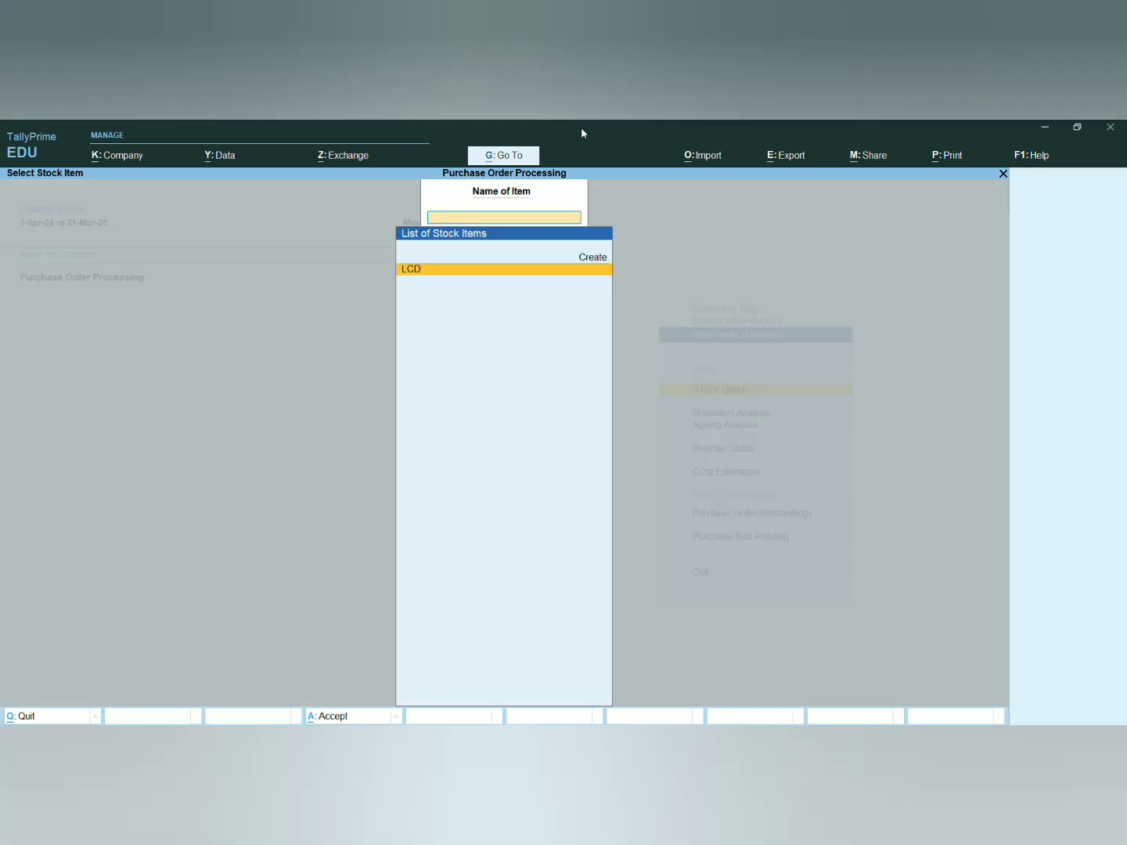
{"action": "key", "text": "Escape"}
{"action": "key", "text": "Escape"}
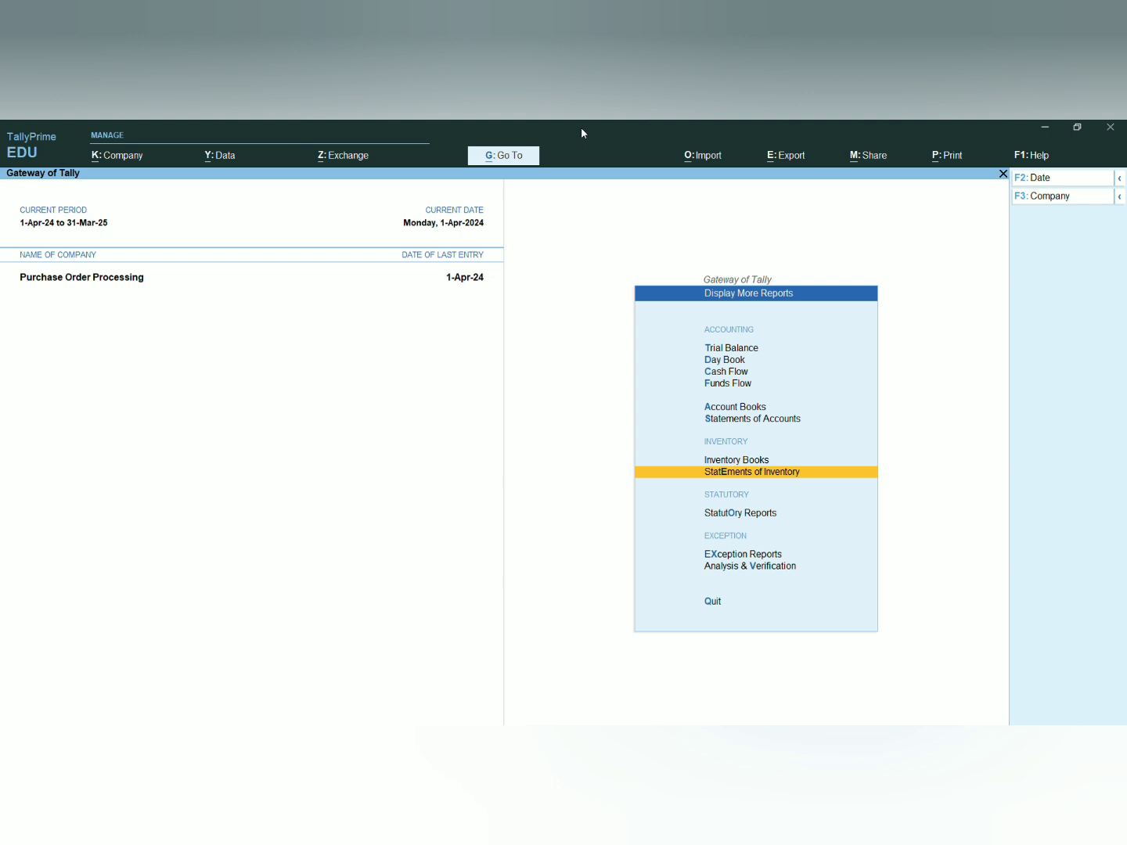
{"action": "key", "text": "Escape"}
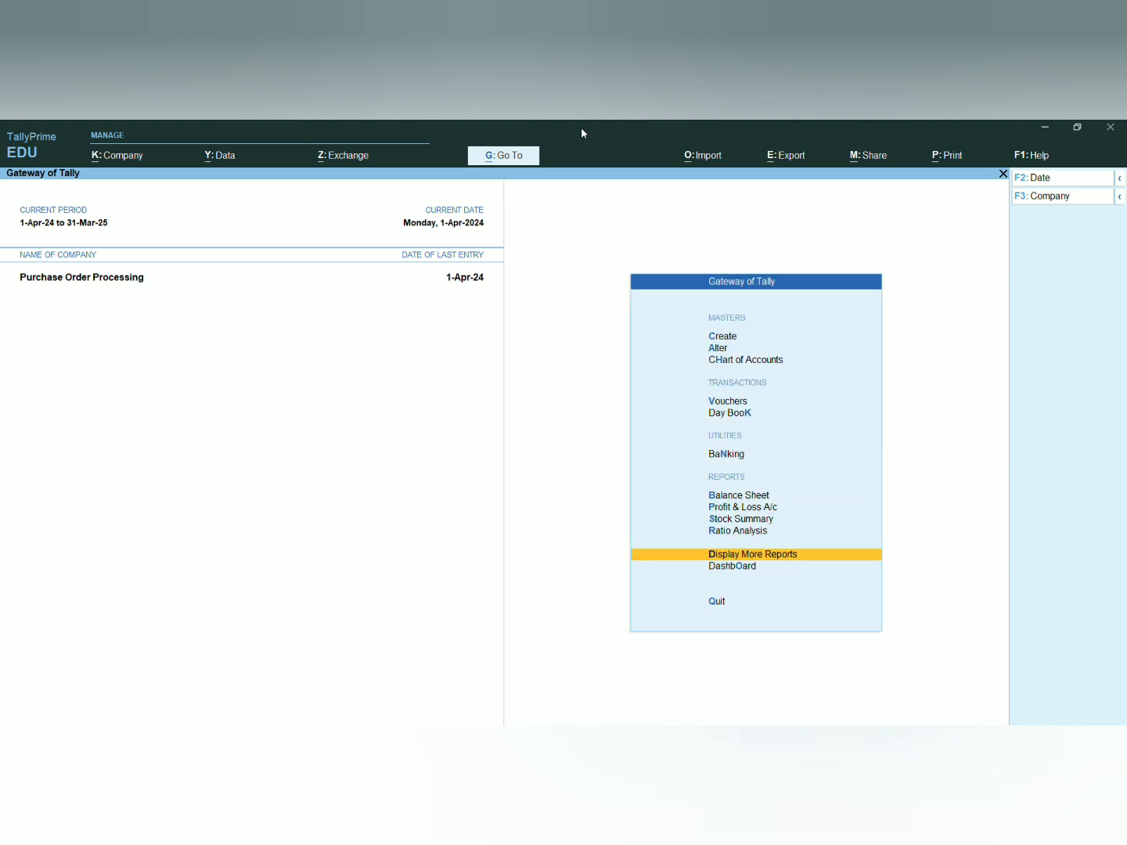
Open voucher entry and switch to a new Purchase voucher
{"action": "key", "text": "Up"}
{"action": "key", "text": "Up"}
{"action": "key", "text": "Up"}
{"action": "key", "text": "Up"}
{"action": "key", "text": "Up"}
{"action": "key", "text": "Up"}
{"action": "key", "text": "Up"}
{"action": "key", "text": "Down"}
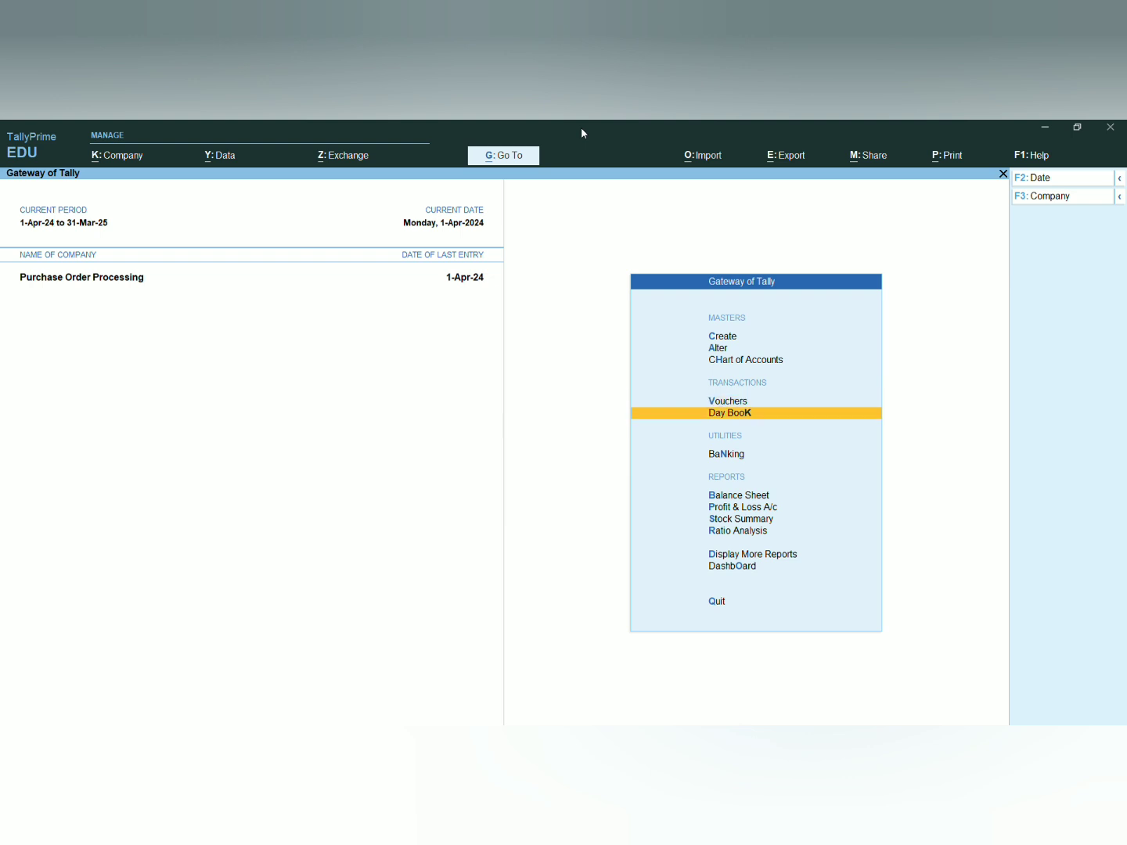
{"action": "key", "text": "Return"}
{"action": "key", "text": "Escape"}
{"action": "key", "text": "Up"}
{"action": "key", "text": "Return"}
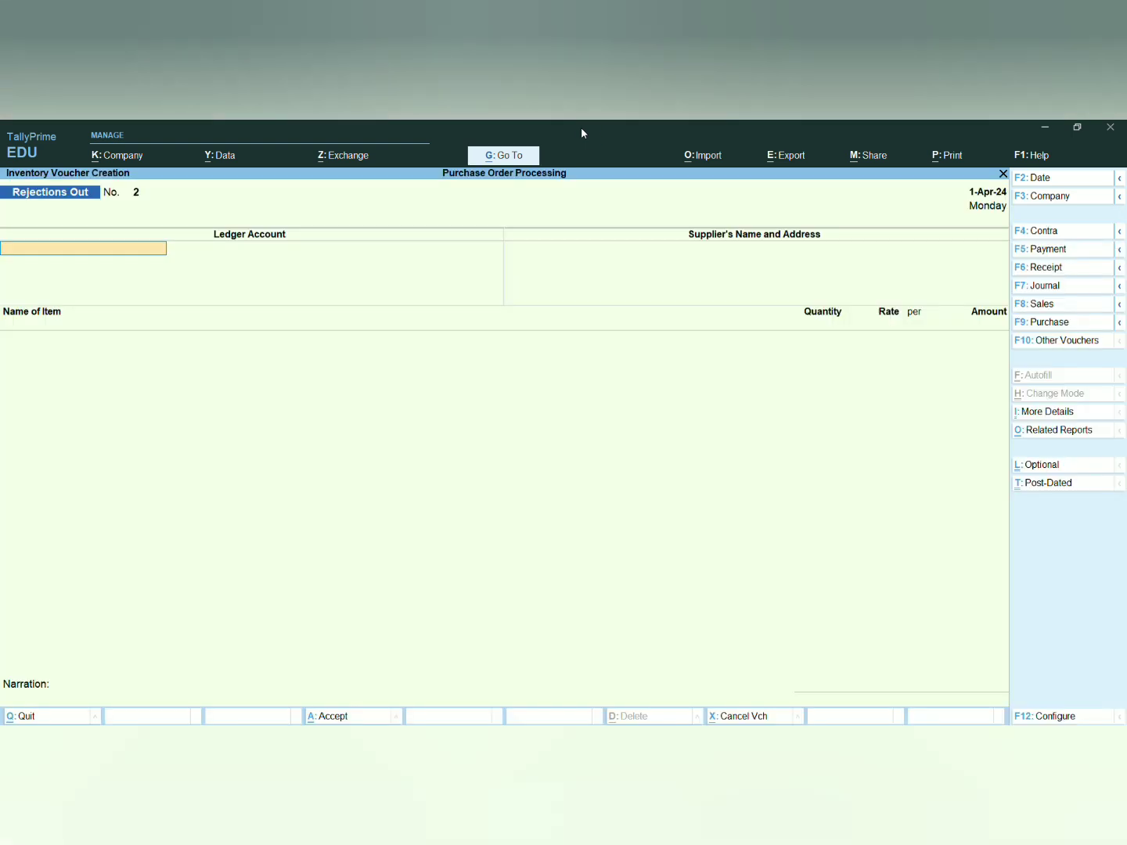
{"action": "key", "text": "F9"}
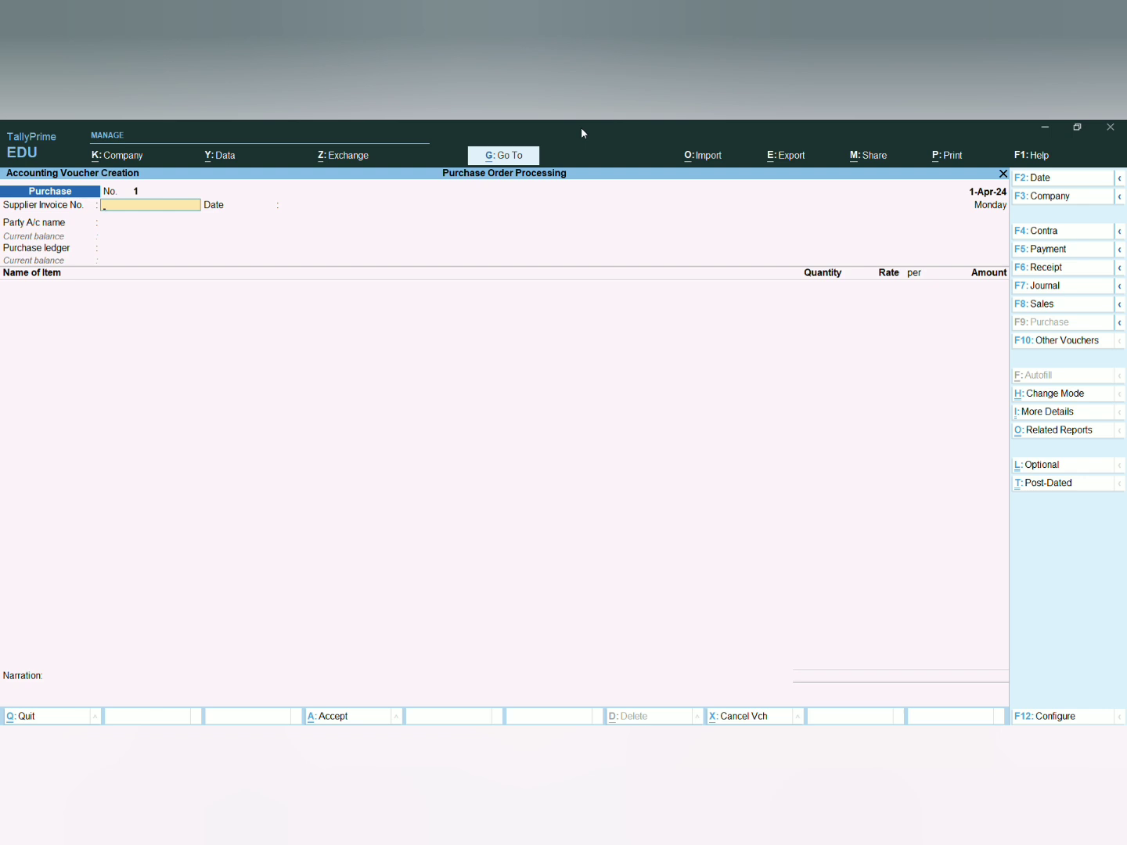
Enter the order's number as the supplier invoice number, dated 1-Apr-24, and choose the supplier as party account
{"action": "type", "text": "121"}
{"action": "key", "text": "Return"}
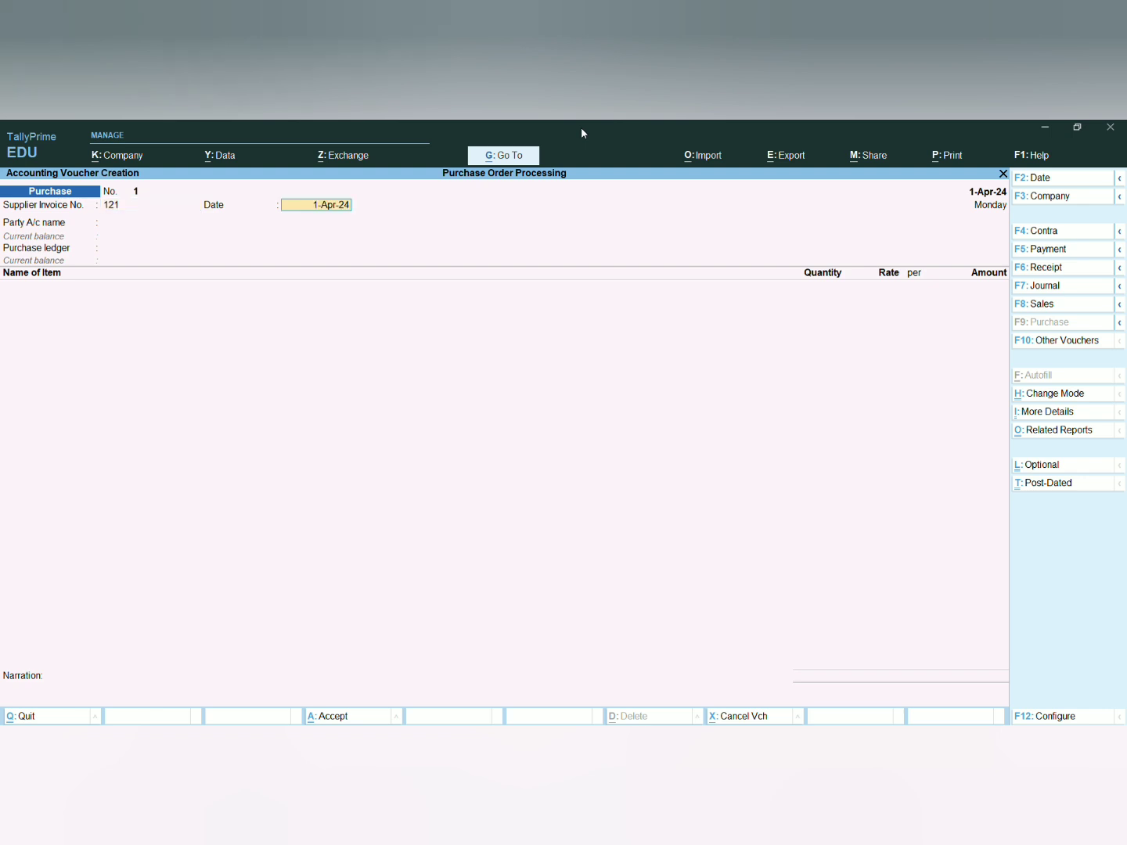
{"action": "key", "text": "Return"}
{"action": "key", "text": "Down"}
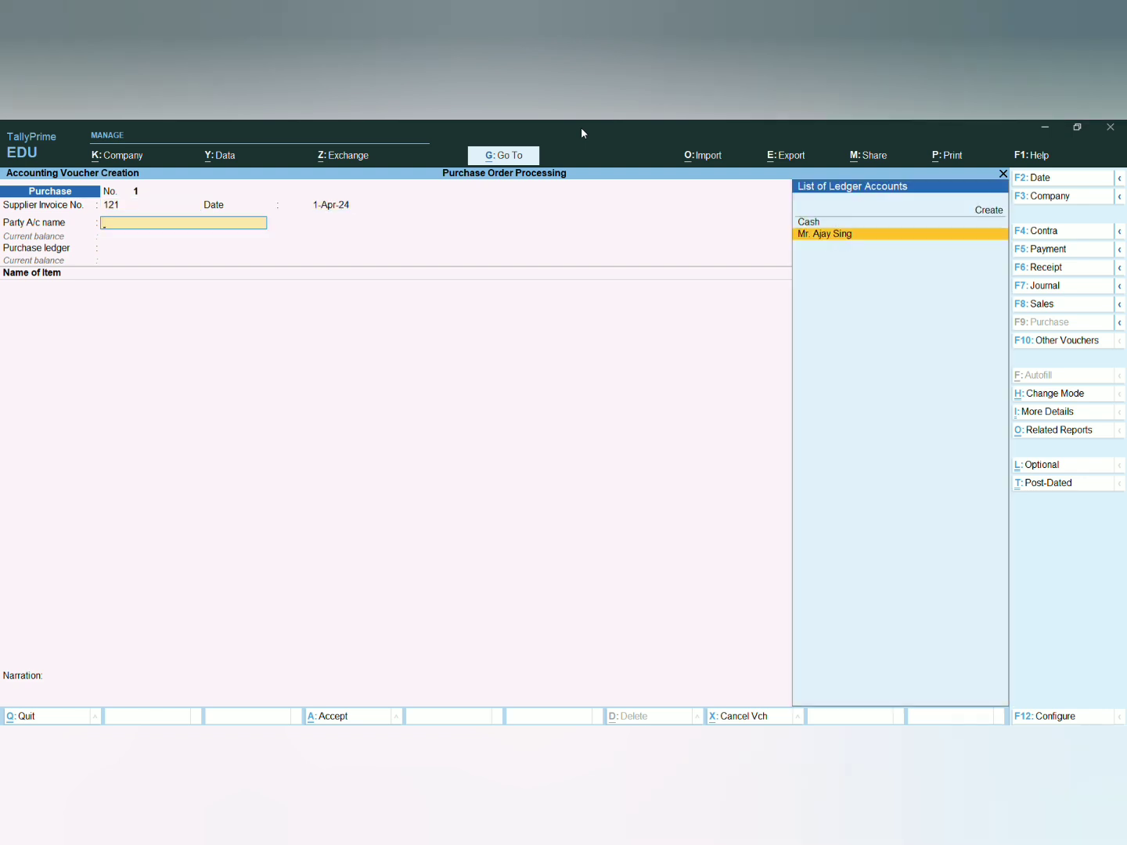
{"action": "key", "text": "Return"}
Link the Purchase voucher to the supplier's receipt note dated 1-Apr-24 and accept the receipt and party details
{"action": "key", "text": "Down"}
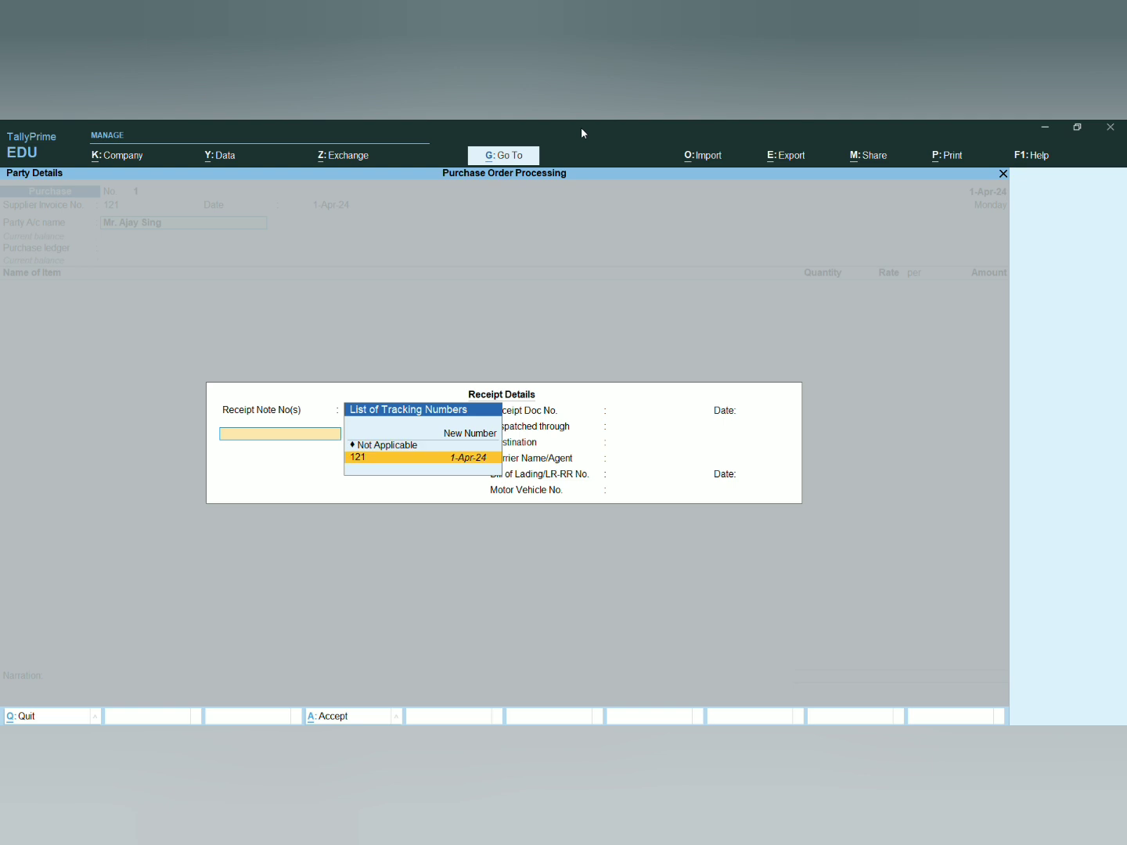
{"action": "key", "text": "Return"}
{"action": "key", "text": "Return"}
{"action": "key", "text": "Return"}
{"action": "key", "text": "Return"}
{"action": "key", "text": "Return"}
{"action": "key", "text": "Return"}
{"action": "key", "text": "Return"}
{"action": "key", "text": "Return"}
{"action": "key", "text": "Return"}
{"action": "key", "text": "Return"}
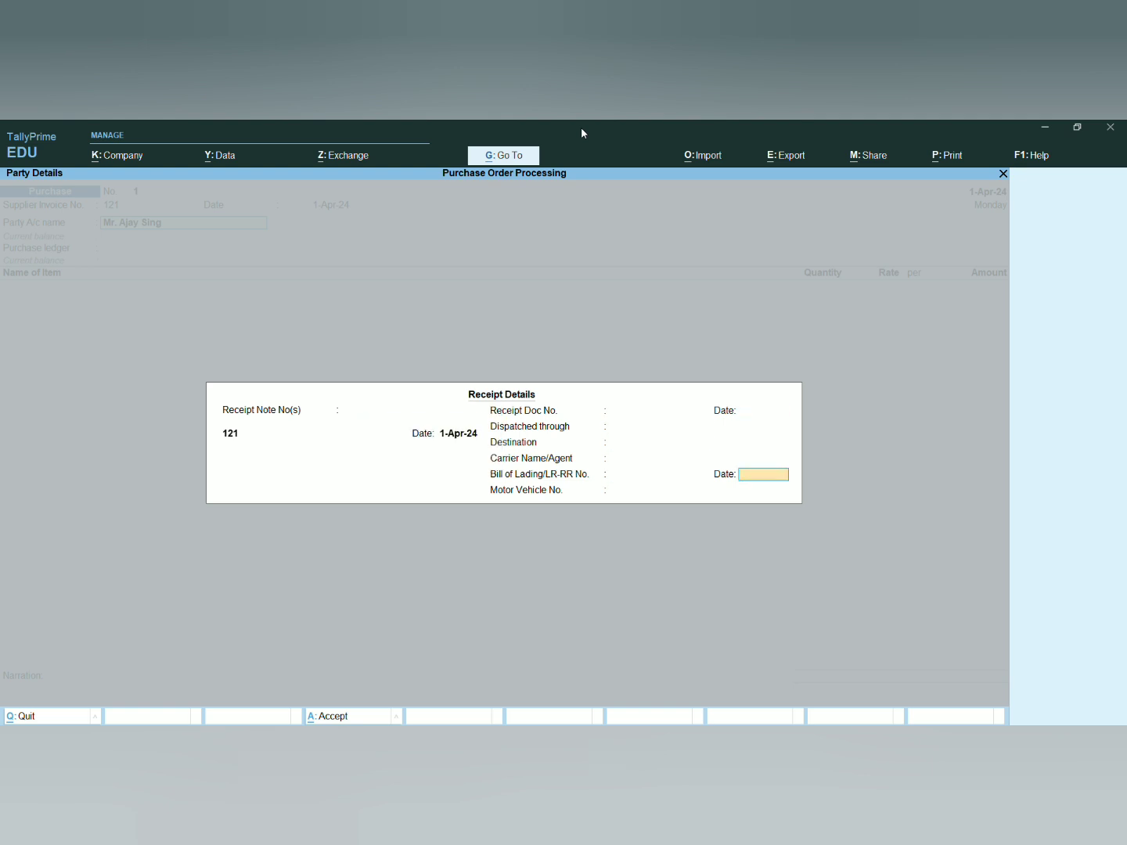
{"action": "key", "text": "Return"}
{"action": "key", "text": "Return"}
{"action": "key", "text": "Return"}
{"action": "key", "text": "Return"}
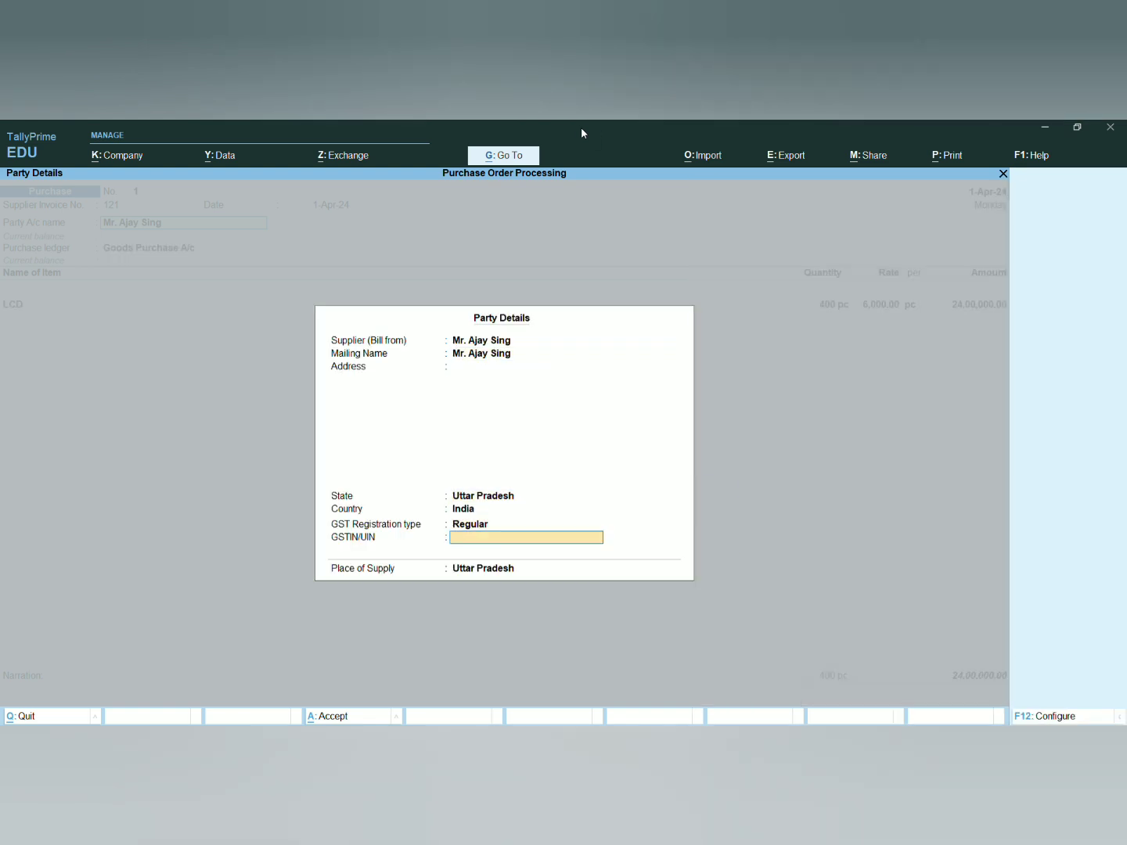
{"action": "key", "text": "Return"}
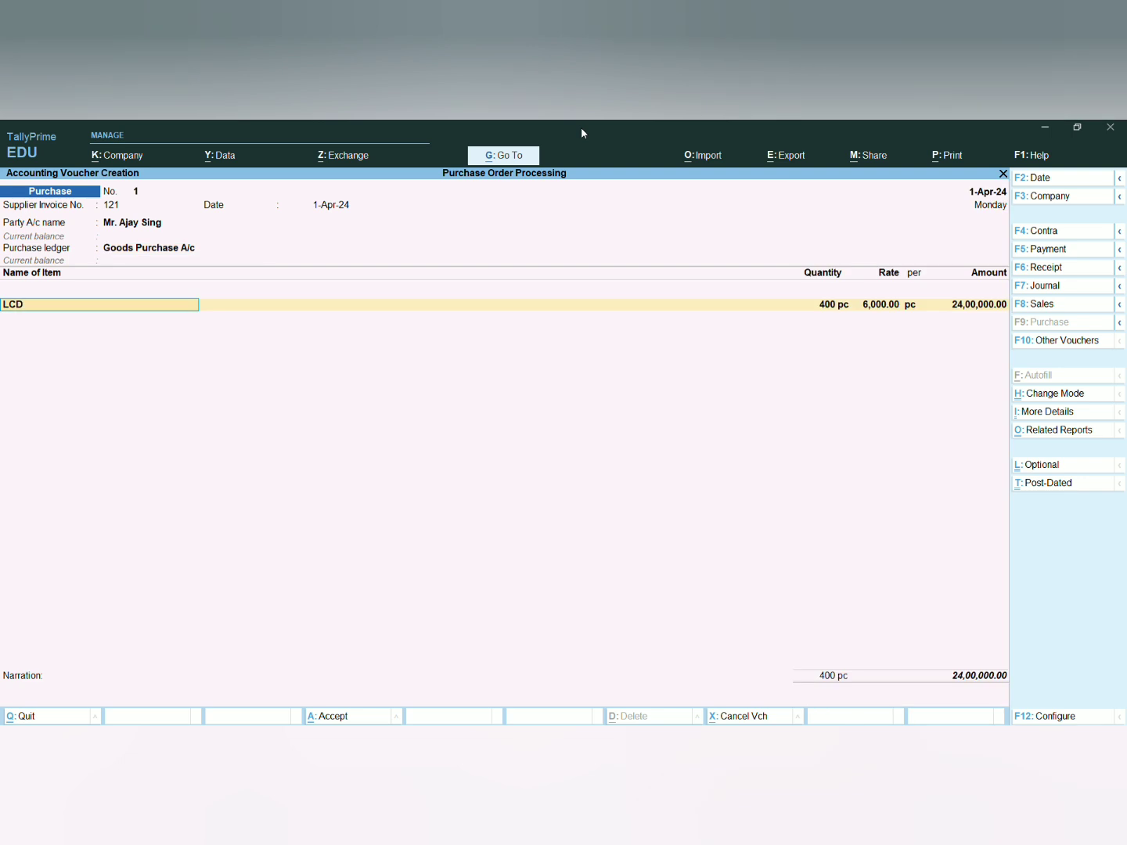
Accept the purchase's LCD item allocation of 400 pc at 6,000.00 per pc
{"action": "key", "text": "Return"}
{"action": "key", "text": "Return"}
{"action": "key", "text": "Return"}
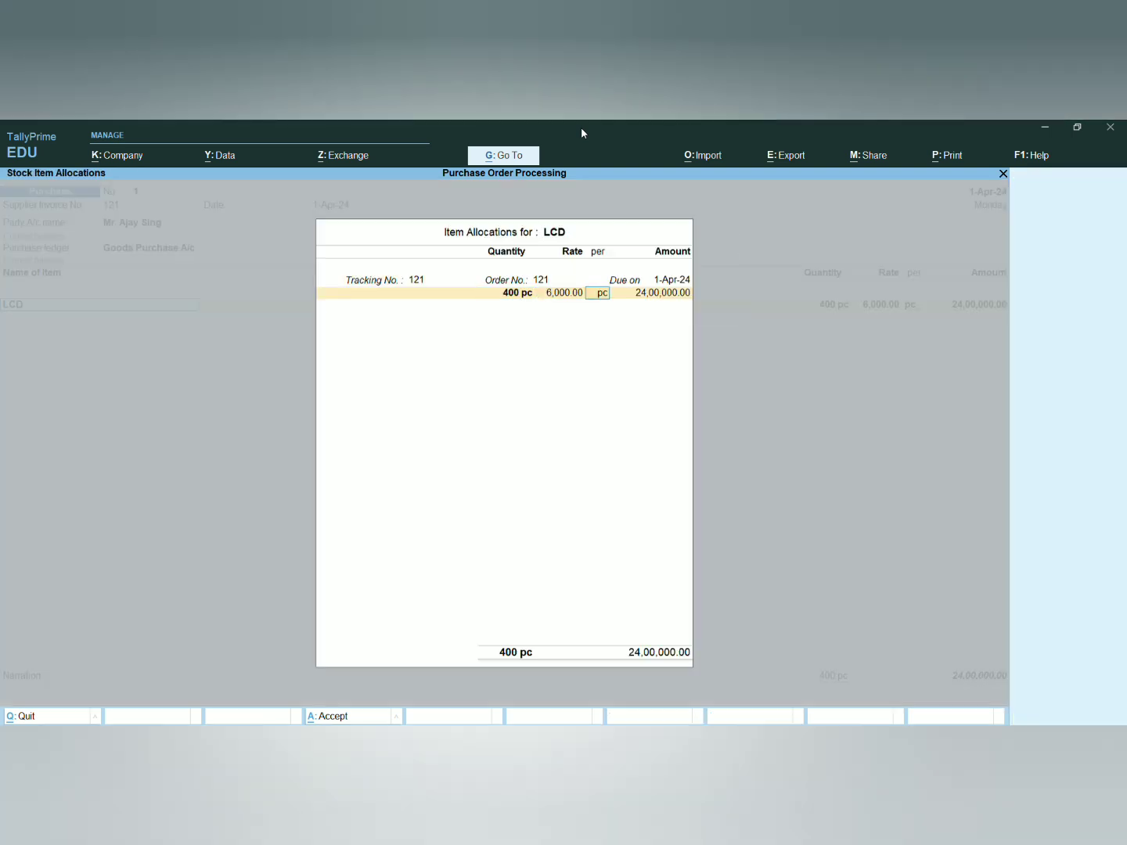
{"action": "key", "text": "Return"}
{"action": "key", "text": "Return"}
{"action": "key", "text": "Return"}
{"action": "key", "text": "Return"}
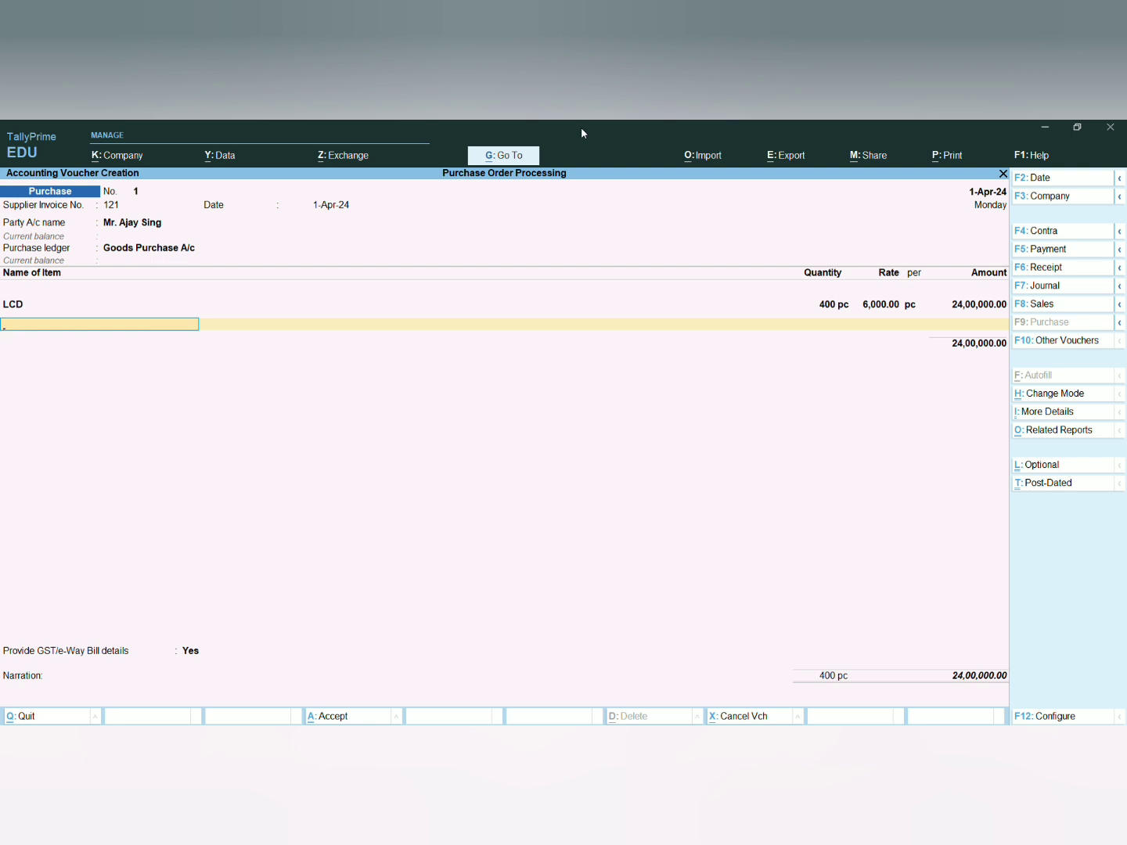
End the item list and accept the GST/e-Way Bill details with the additional fields left blank
{"action": "key", "text": "Return"}
{"action": "key", "text": "Return"}
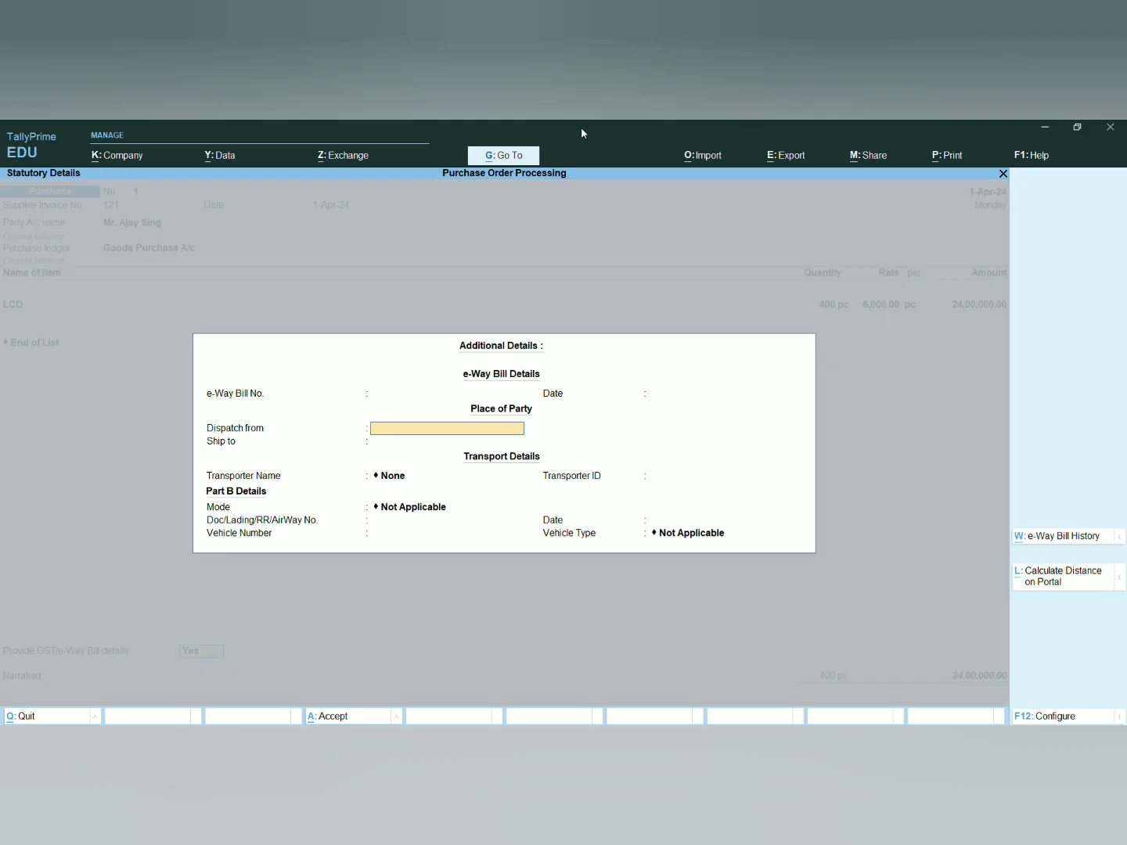
{"action": "key", "text": "Return"}
{"action": "key", "text": "Return"}
{"action": "key", "text": "Return"}
{"action": "key", "text": "Return"}
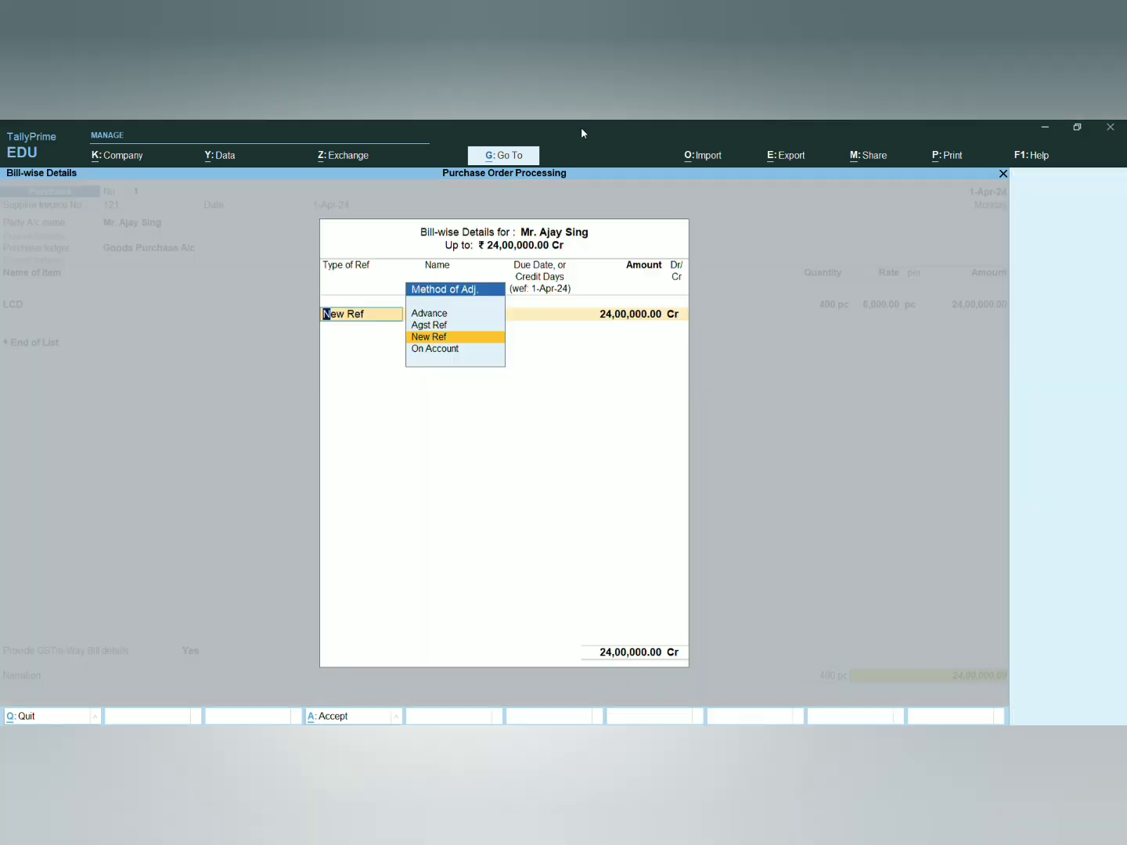
Allocate the 24,00,000.00 Cr purchase amount to the supplier as a New Ref in the bill-wise details
{"action": "key", "text": "Return"}
{"action": "key", "text": "Return"}
{"action": "key", "text": "Return"}
{"action": "key", "text": "Return"}
{"action": "key", "text": "Return"}
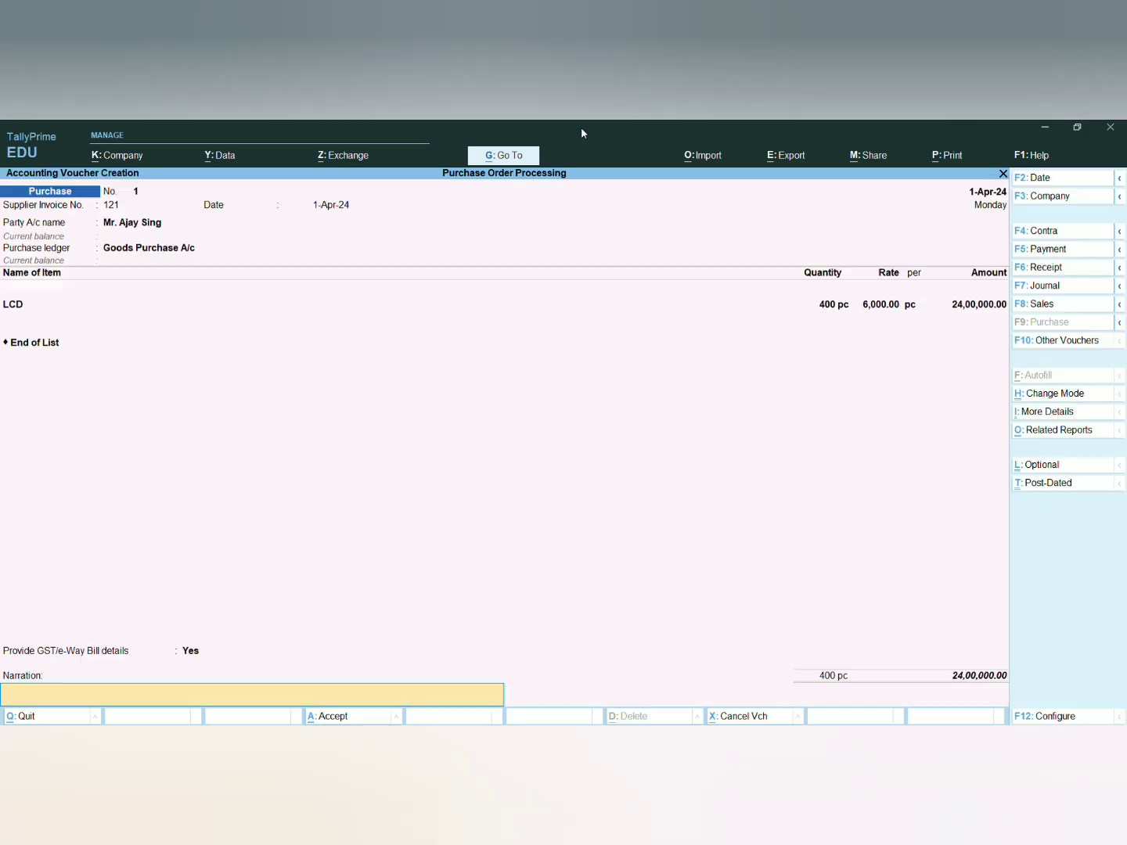
Save the purchase voucher with the narration left blank and switch to a new Payment voucher
{"action": "key", "text": "Return"}
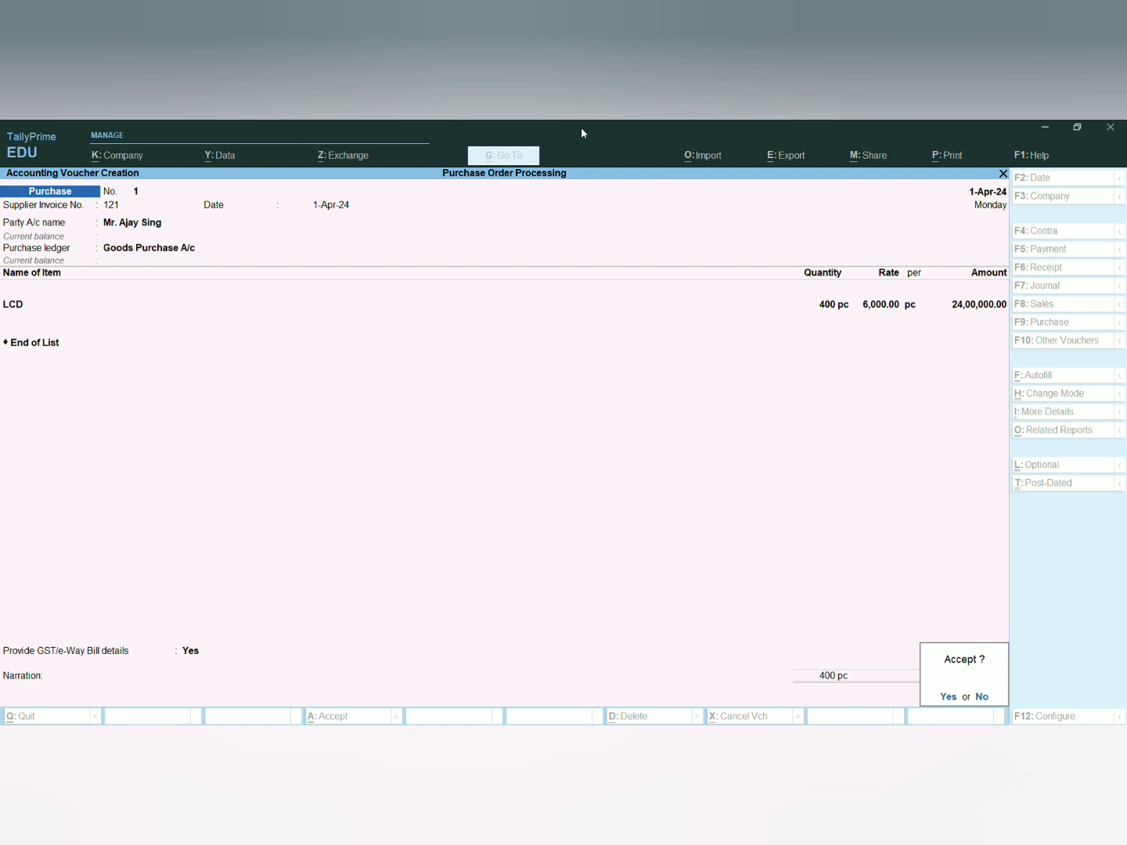
{"action": "key", "text": "Return"}
{"action": "key", "text": "F5"}
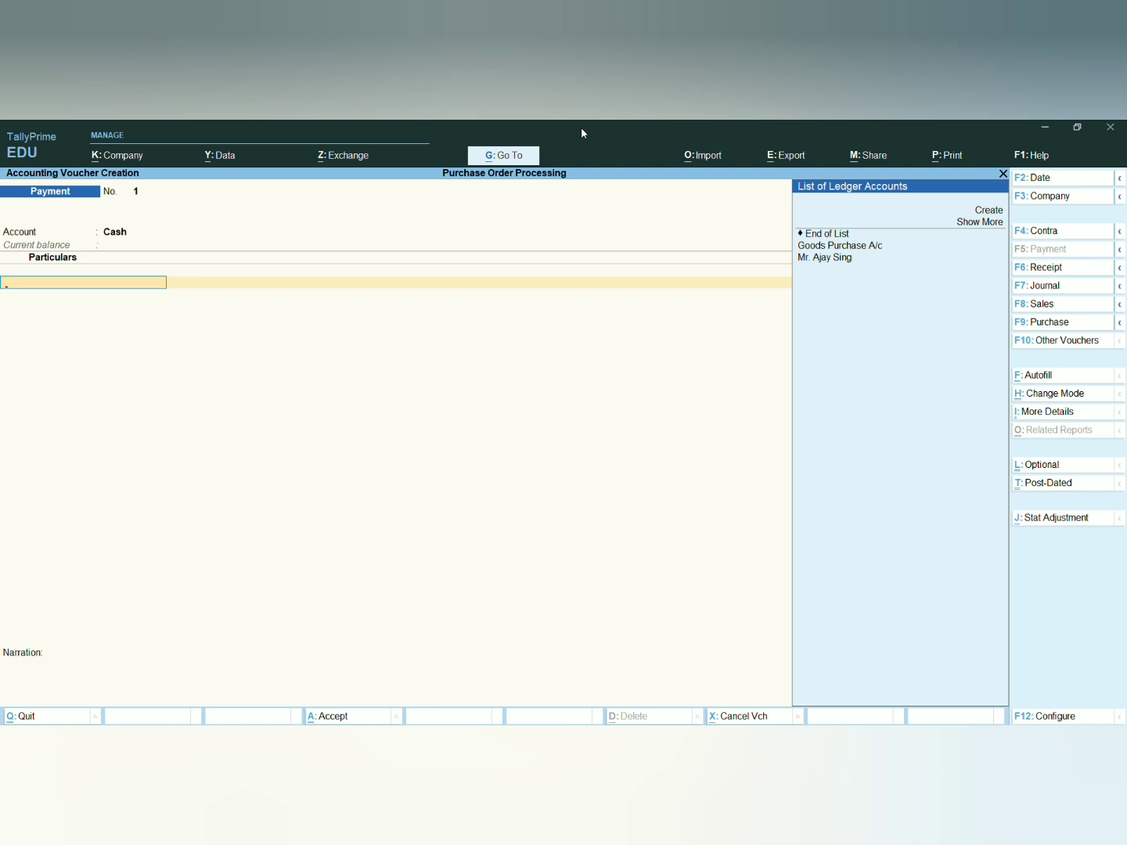
Enter a payment of 24,00,000.00 from the Cash account to the supplier's ledger
{"action": "key", "text": "Down"}
{"action": "key", "text": "Down"}
{"action": "key", "text": "Down"}
{"action": "key", "text": "Down"}
{"action": "key", "text": "Down"}
{"action": "key", "text": "Return"}
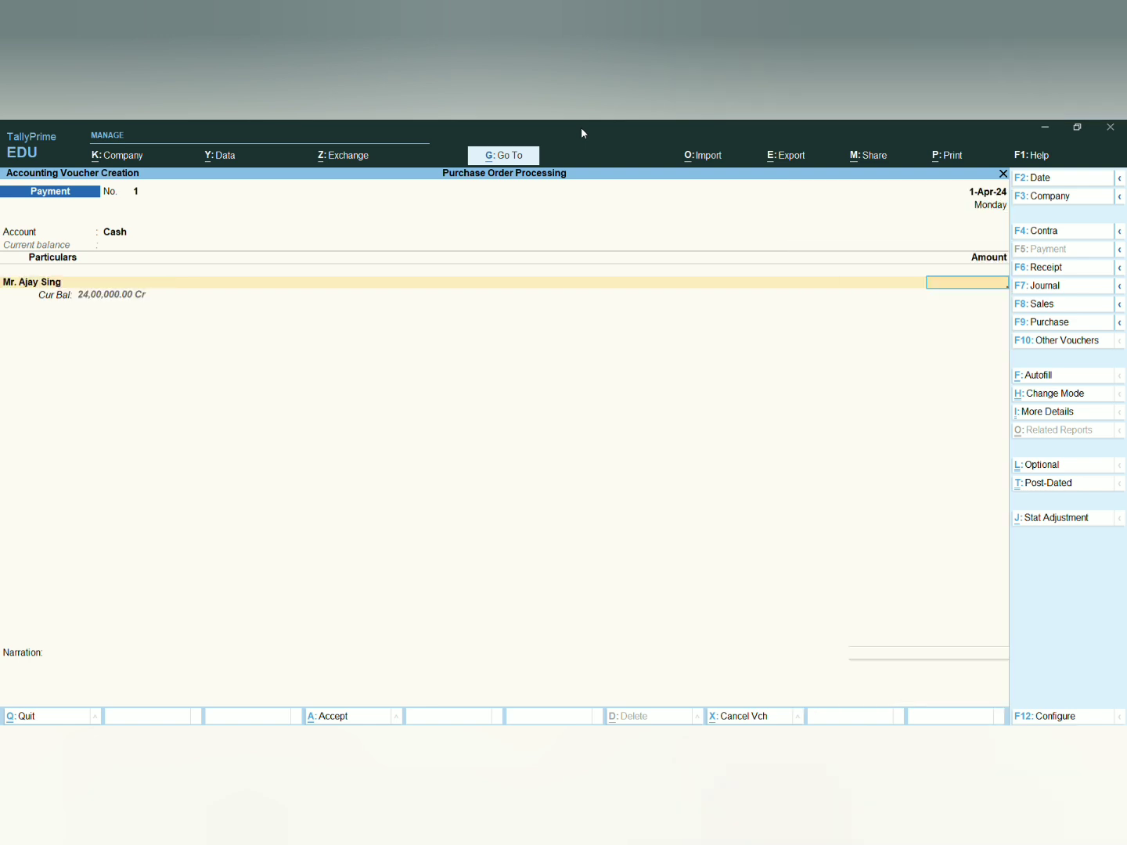
{"action": "key", "text": "BackSpace"}
{"action": "key", "text": "BackSpace"}
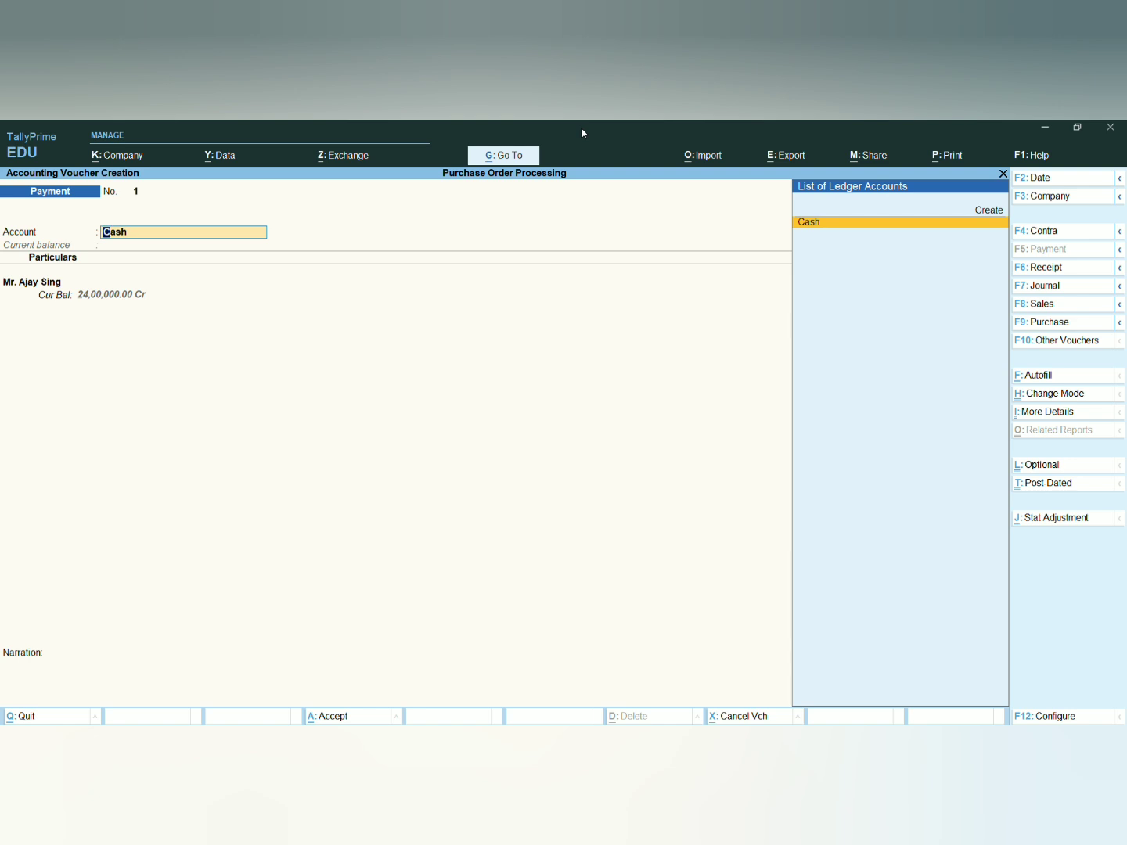
{"action": "key", "text": "Return"}
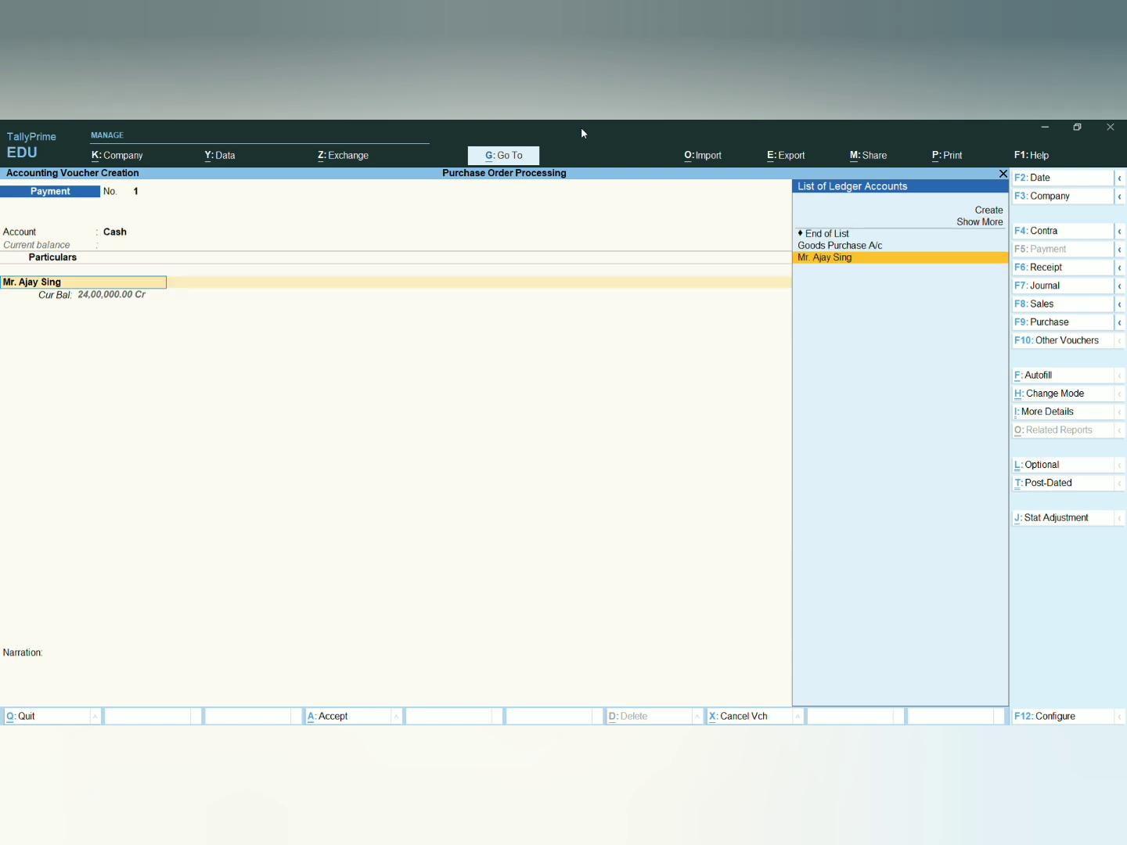
{"action": "key", "text": "Return"}
{"action": "type", "text": "24"}
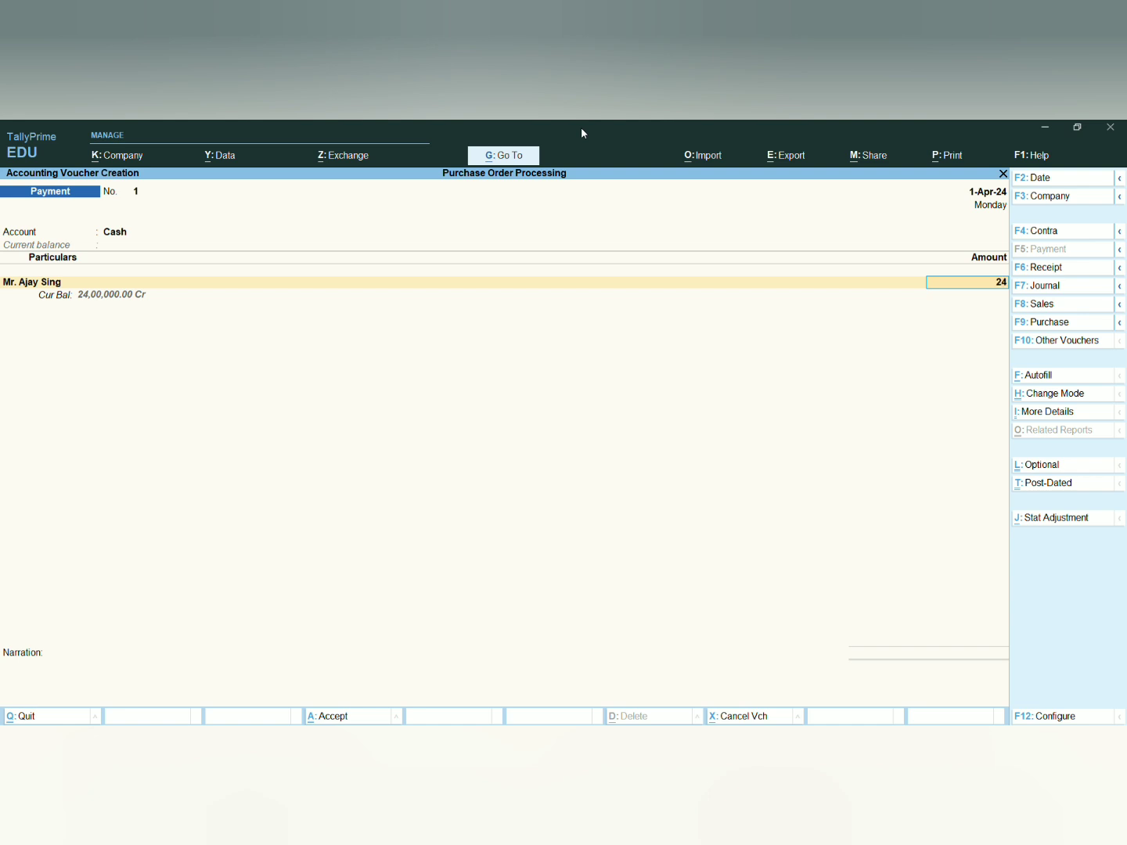
{"action": "type", "text": ",00,000000"}
{"action": "key", "text": "Return"}
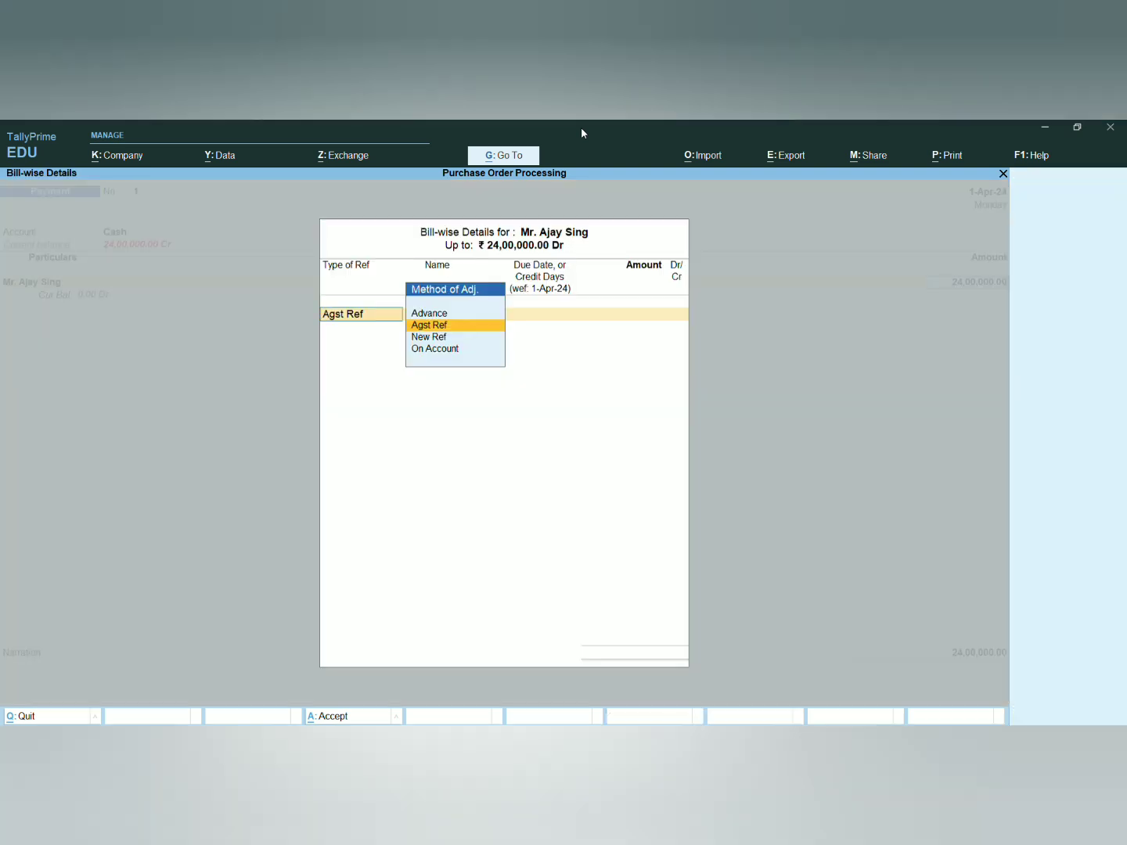
Allocate the payment's 24,00,000.00 Dr as New Ref 123 with 30 credit days in the supplier's bill-wise details
{"action": "key", "text": "Down"}
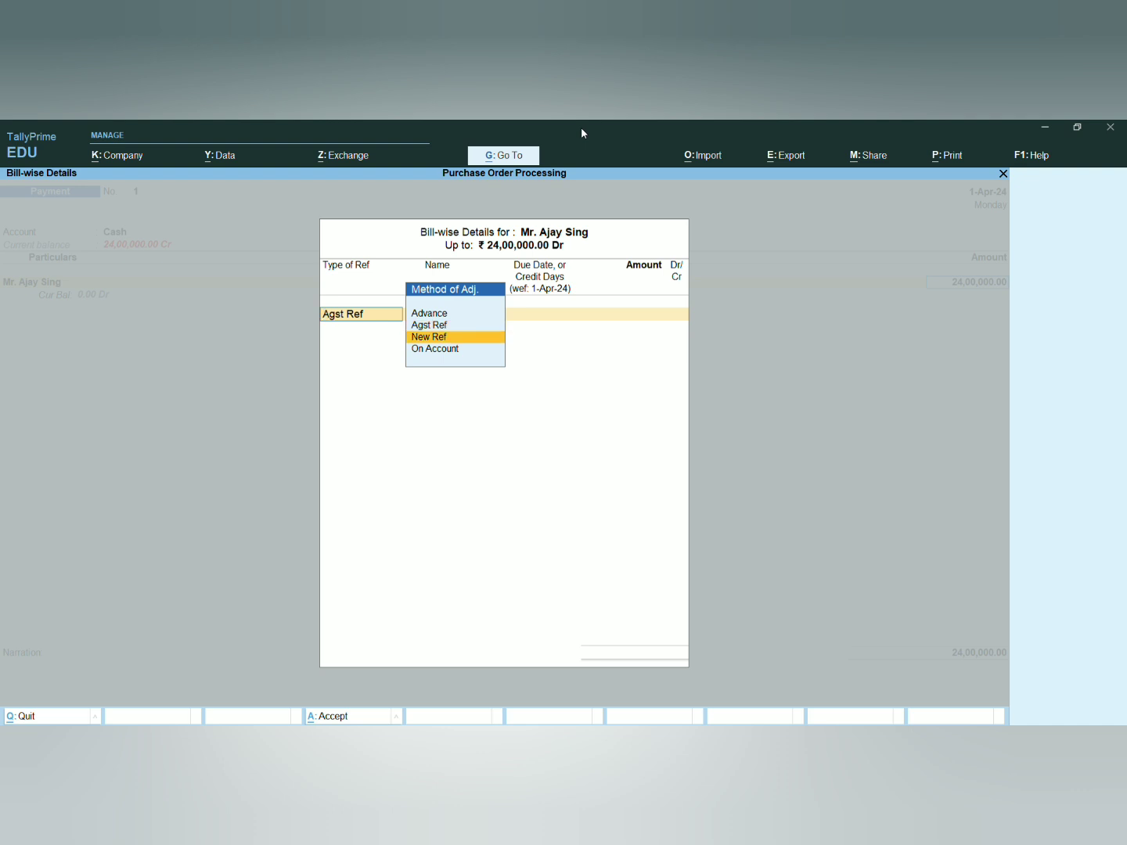
{"action": "key", "text": "Return"}
{"action": "type", "text": "123"}
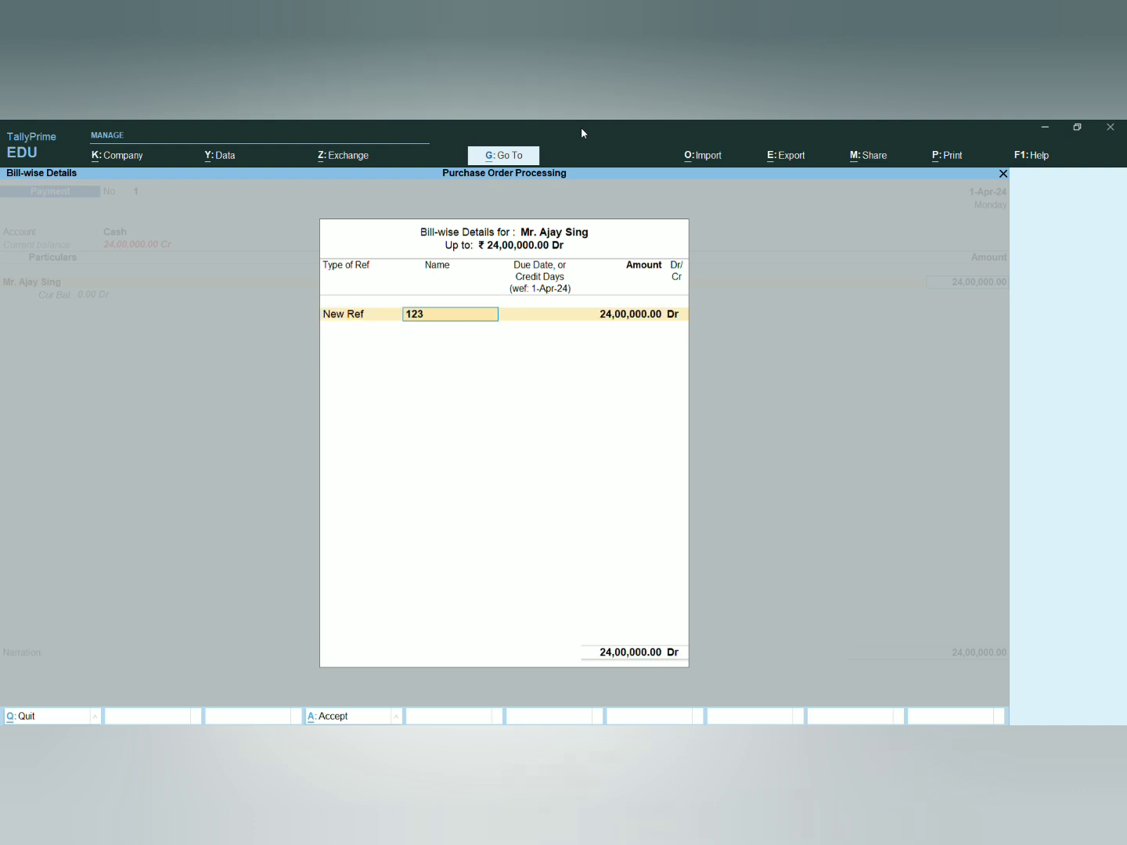
{"action": "key", "text": "Return"}
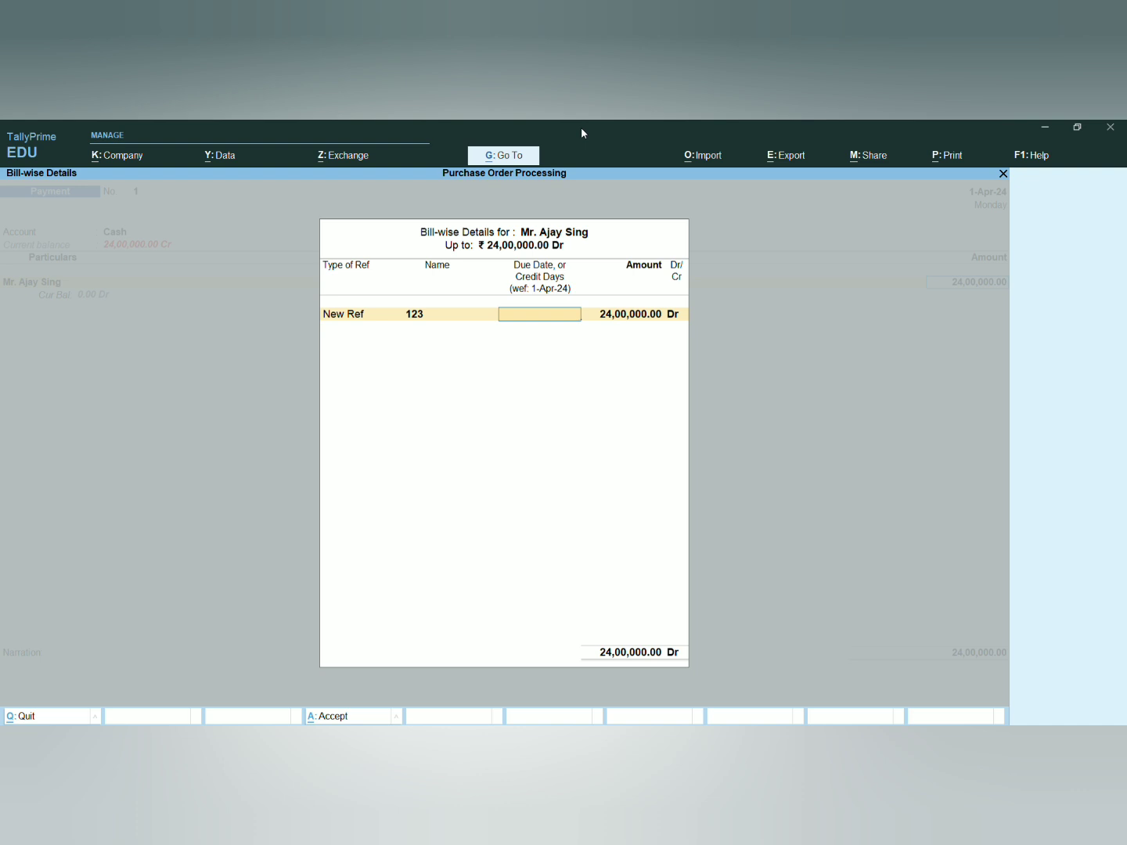
{"action": "type", "text": "30"}
{"action": "key", "text": "Return"}
{"action": "key", "text": "Return"}
{"action": "key", "text": "Return"}
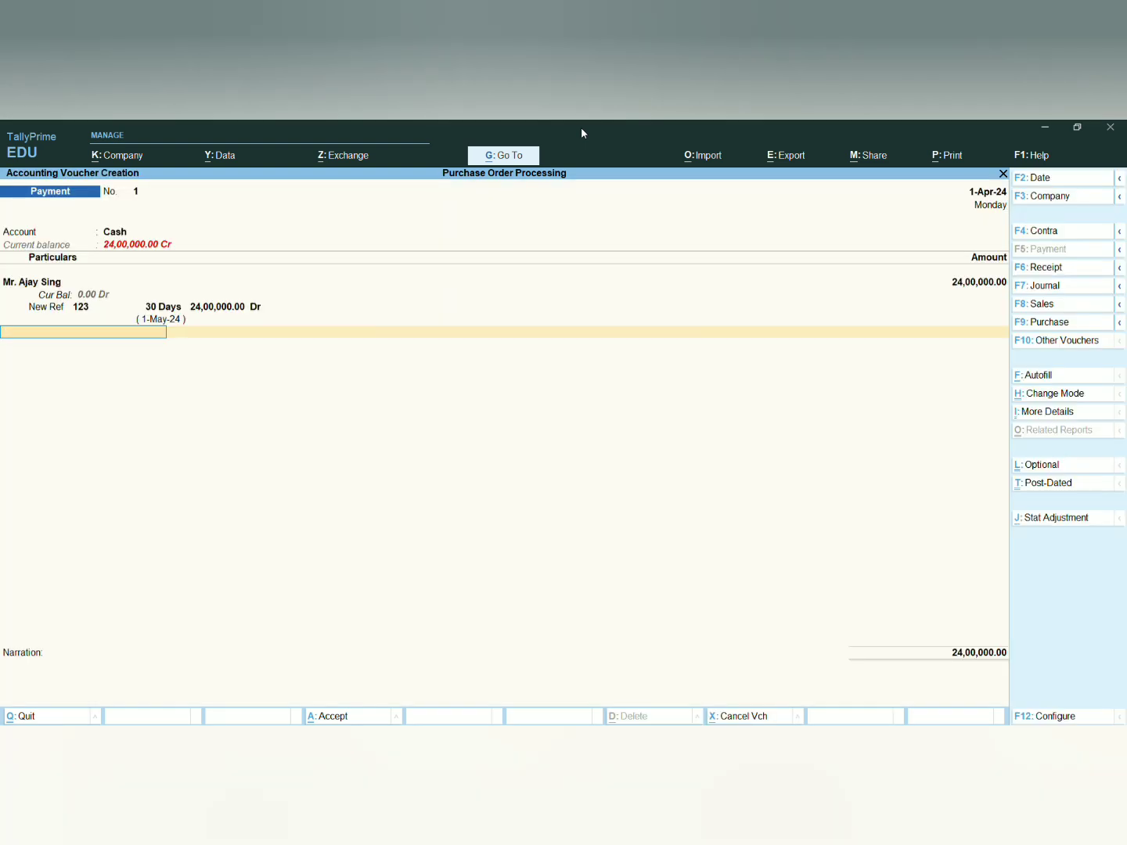
Save the payment voucher without a narration and return to the Gateway of Tally
{"action": "key", "text": "Return"}
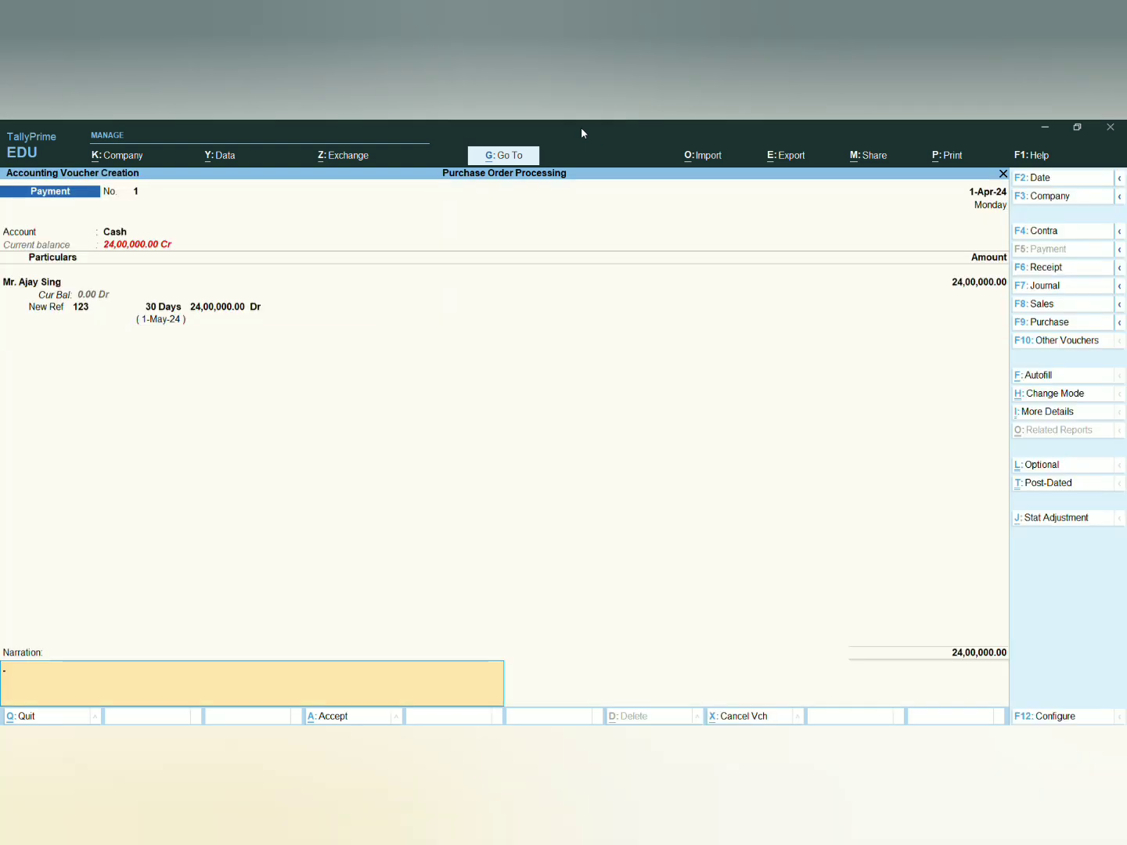
{"action": "key", "text": "Return"}
{"action": "key", "text": "Return"}
{"action": "key", "text": "Escape"}
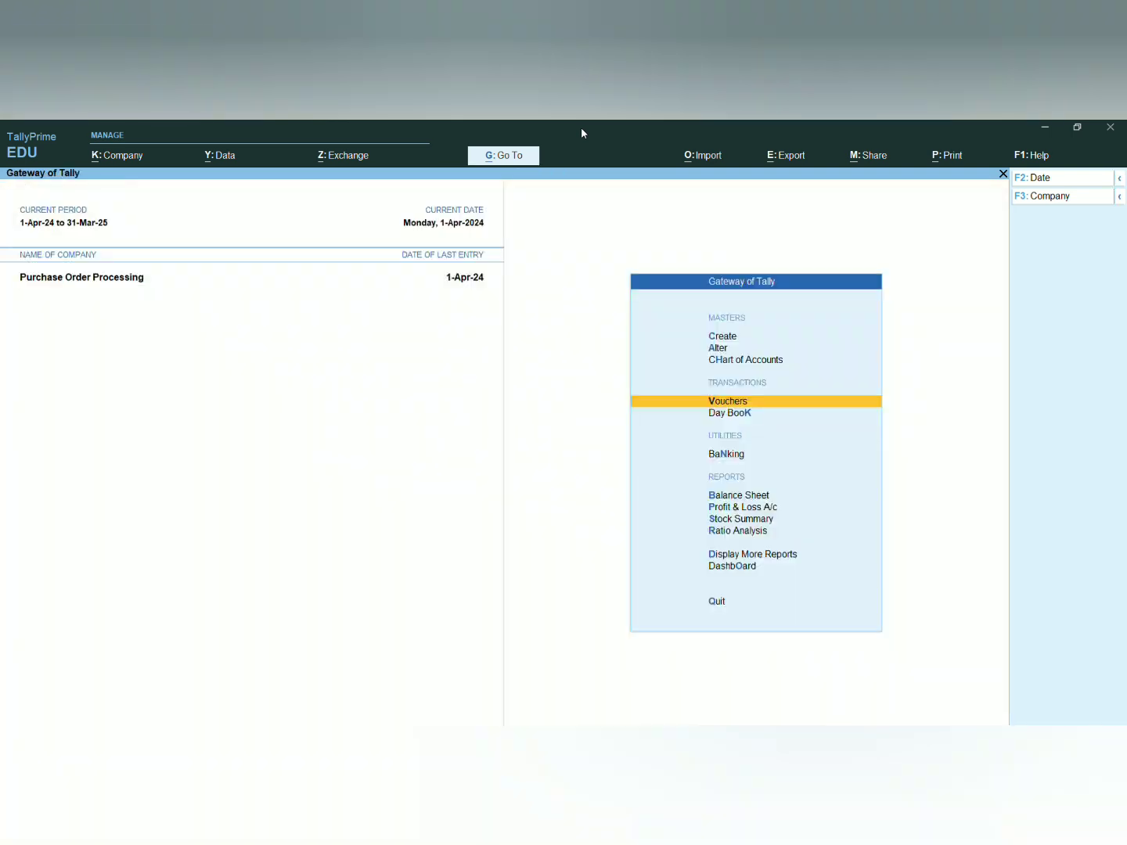
Open the Statements of Inventory report group from the additional reports
{"action": "key", "text": "d"}
{"action": "key", "text": "Down"}
{"action": "key", "text": "Down"}
{"action": "key", "text": "Down"}
{"action": "key", "text": "Down"}
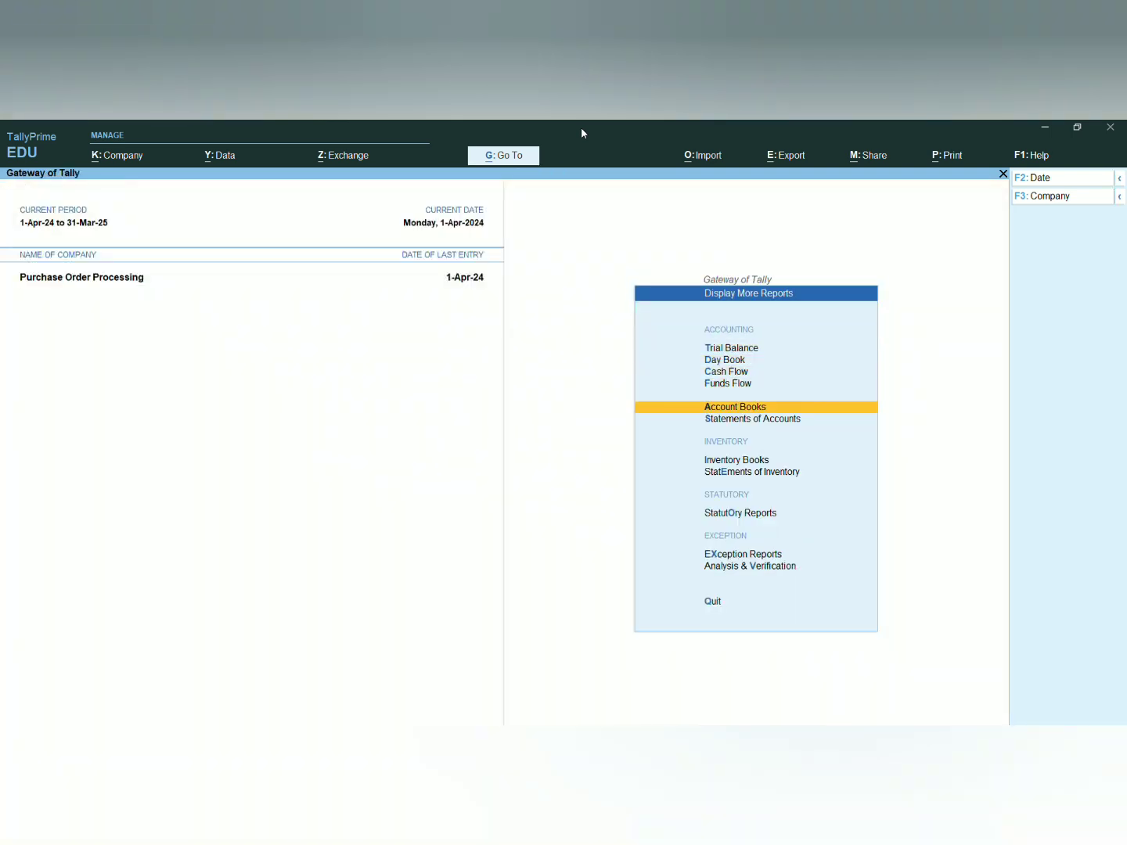
{"action": "key", "text": "Down"}
{"action": "key", "text": "Down"}
{"action": "key", "text": "Down"}
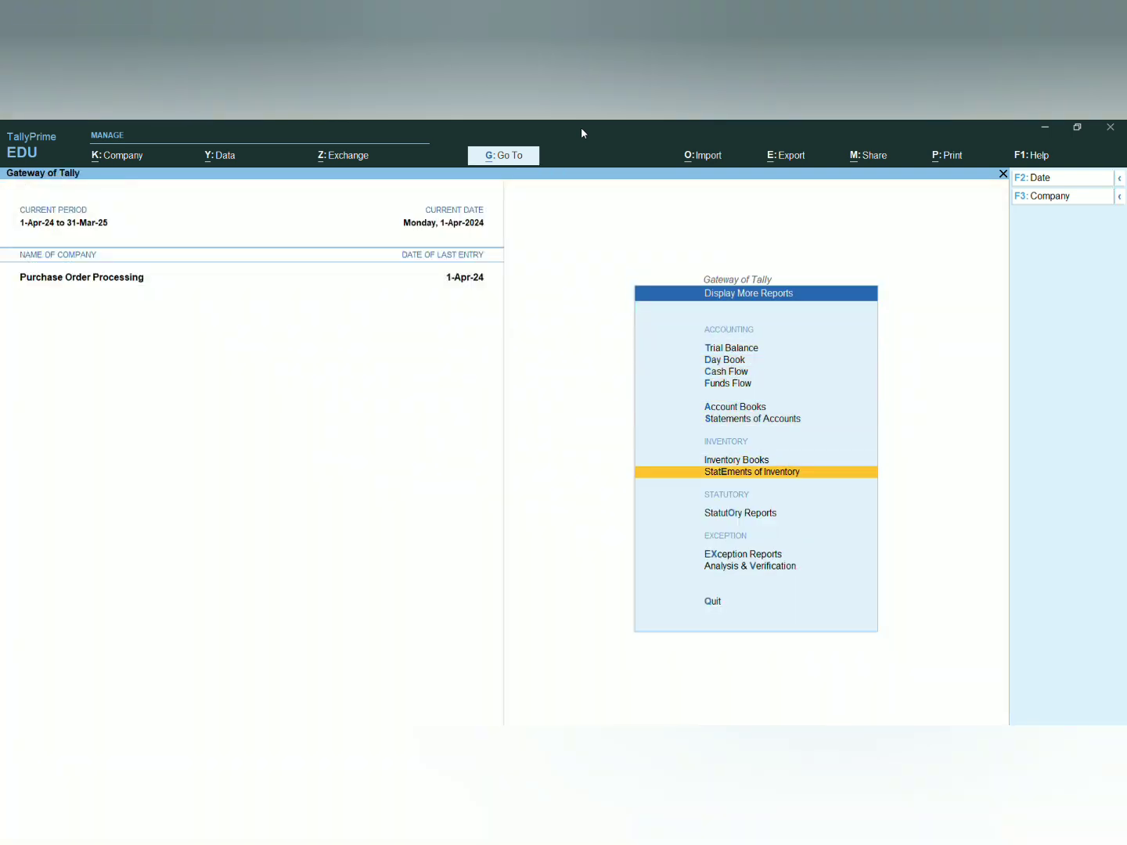
{"action": "key", "text": "Return"}
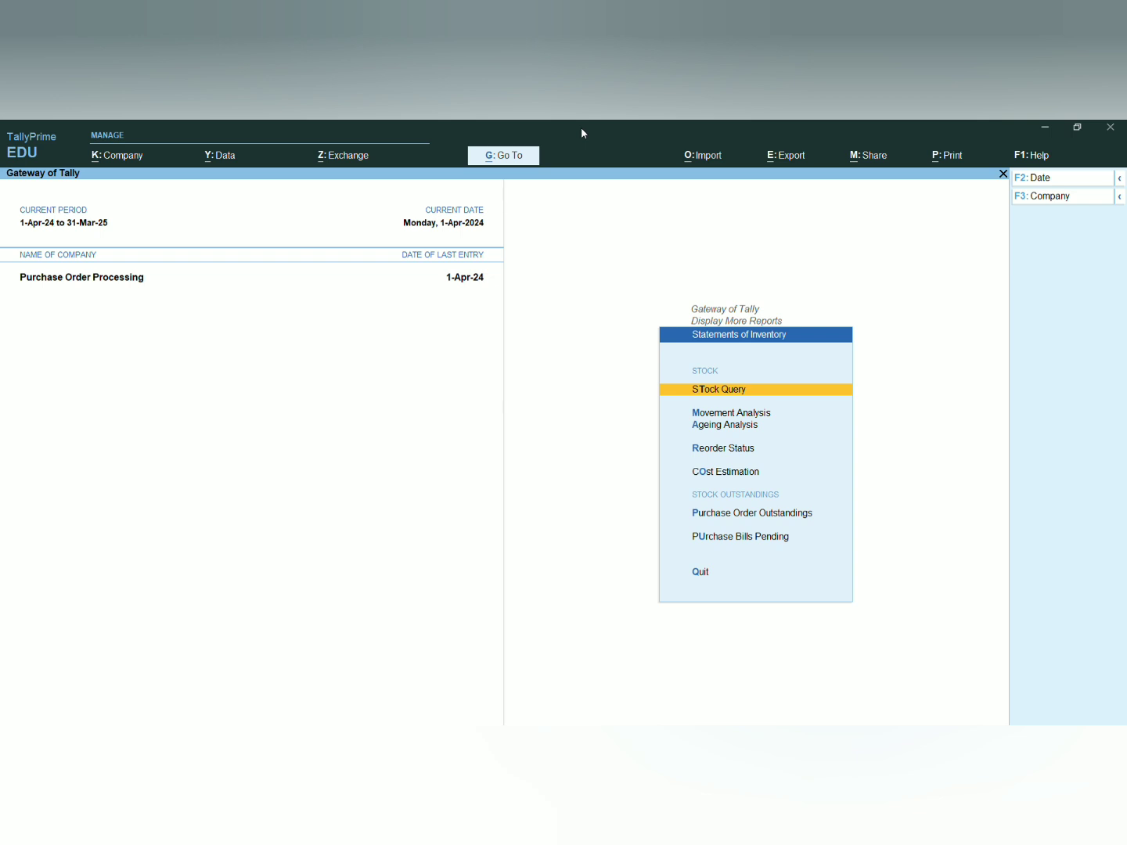
Open the Stock Query report for the LCD item to examine its purchases and stock
{"action": "key", "text": "Down"}
{"action": "key", "text": "Down"}
{"action": "key", "text": "Down"}
{"action": "key", "text": "Down"}
{"action": "key", "text": "Up"}
{"action": "key", "text": "Up"}
{"action": "key", "text": "Up"}
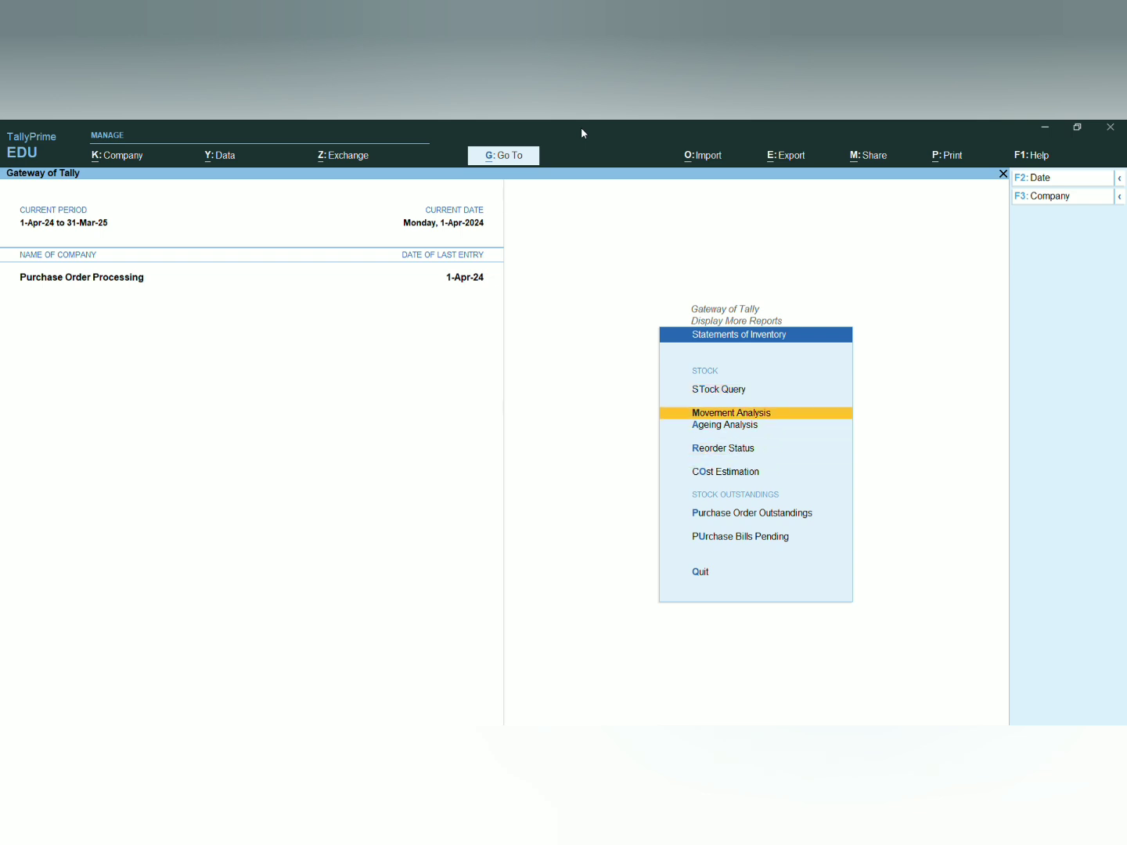
{"action": "key", "text": "Up"}
{"action": "key", "text": "Return"}
{"action": "key", "text": "Return"}
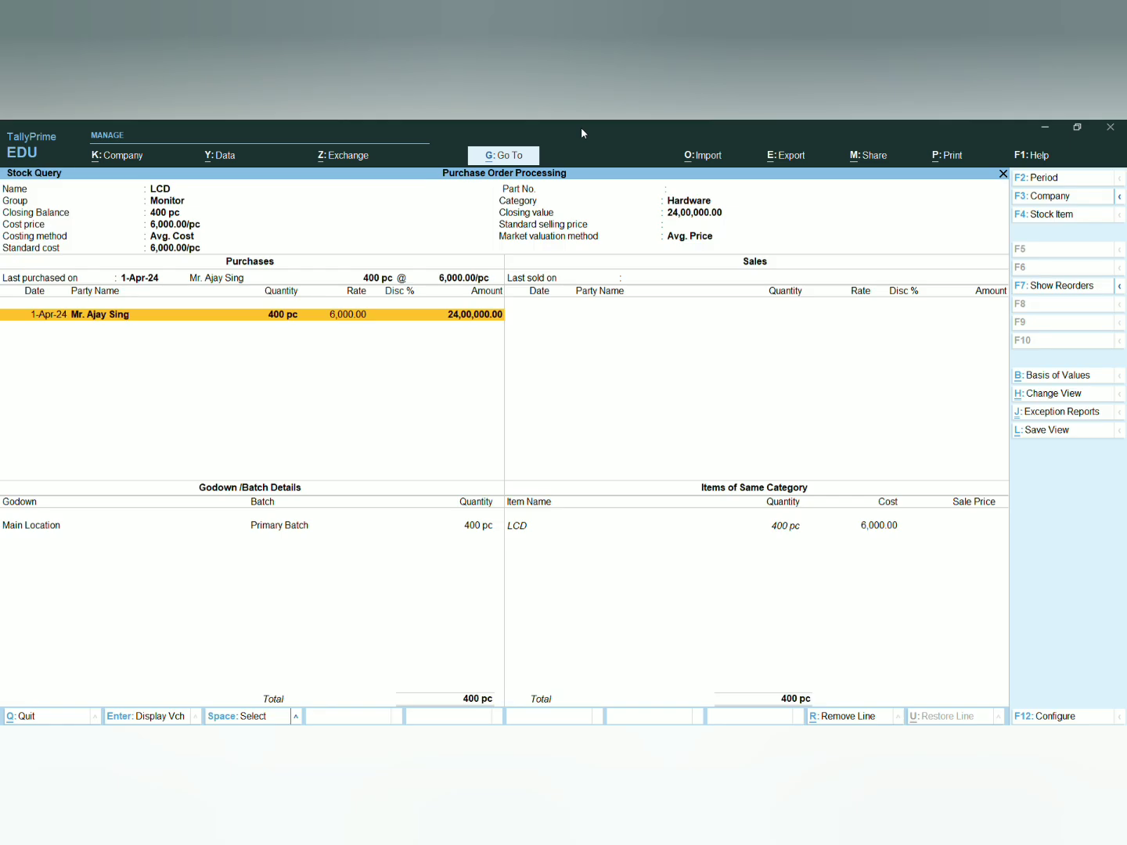